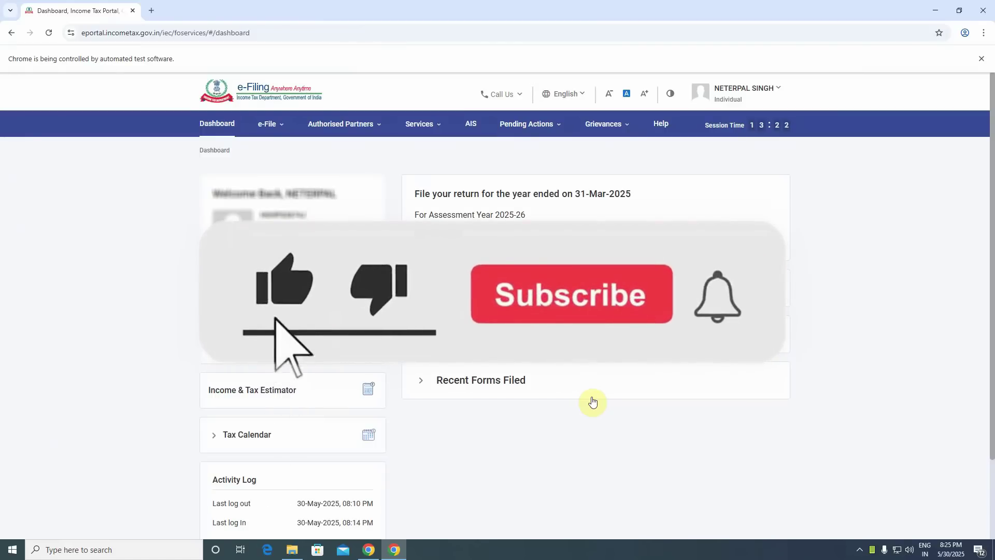
- File an ITR-1 for AY 2025-26 as a 139(1) Original return, not audited, and continue to upload
click(604, 124)
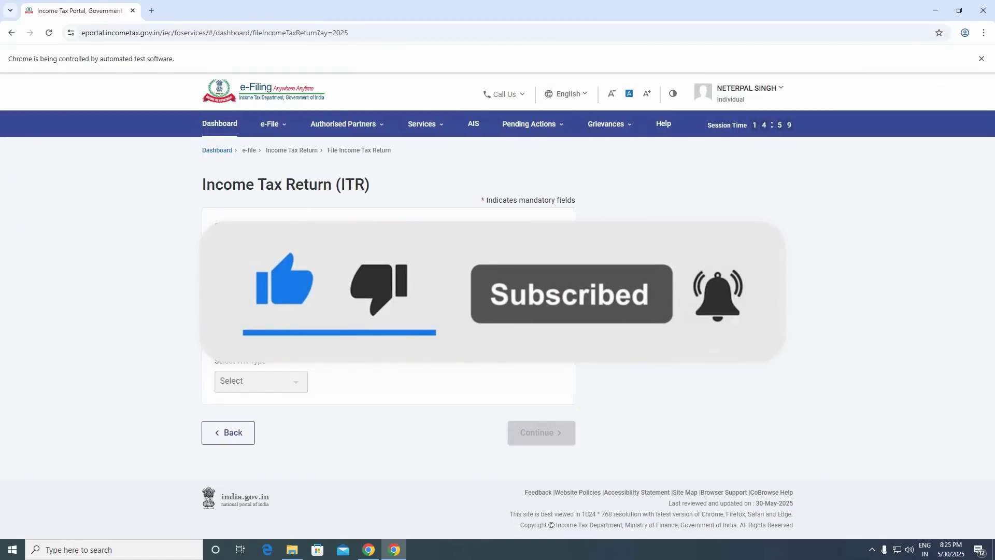
click(285, 253)
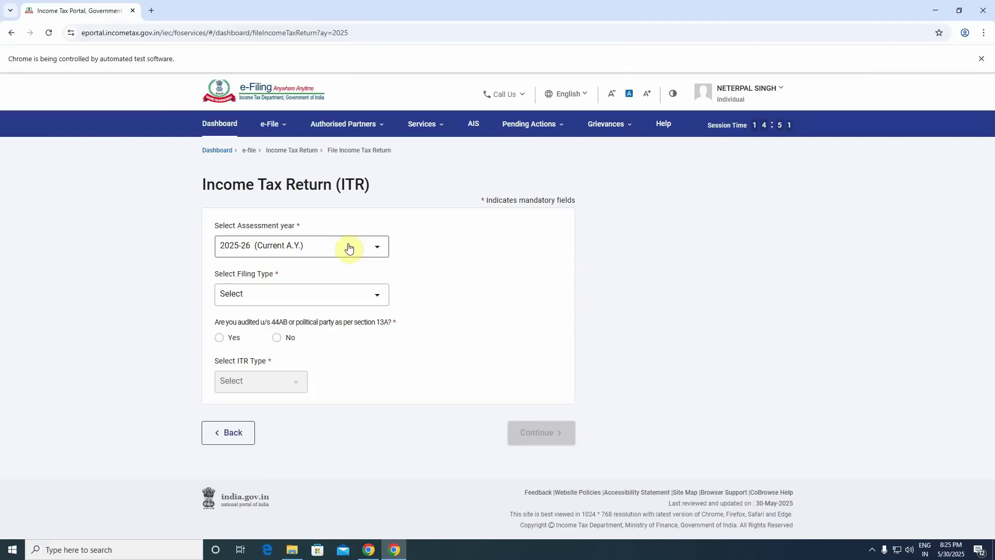
click(251, 295)
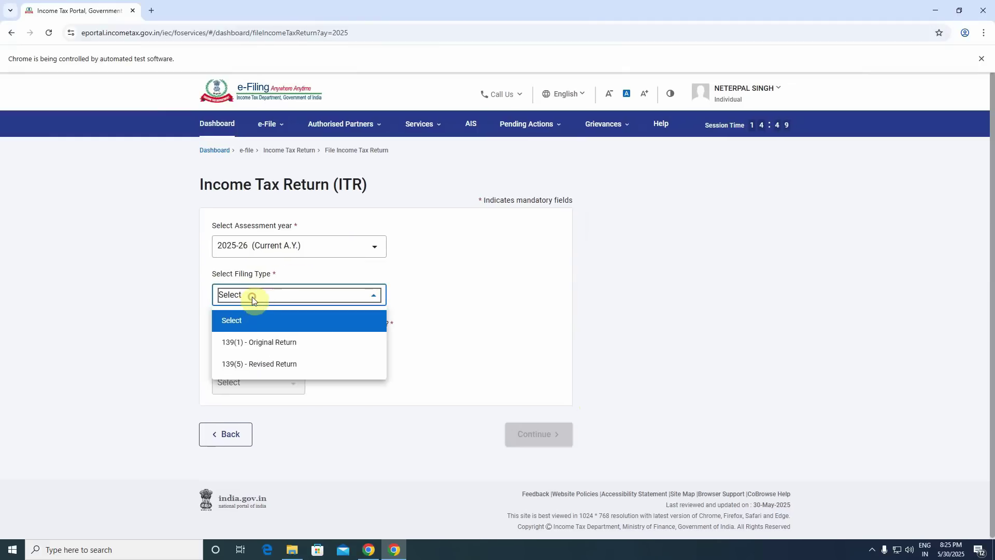
click(252, 342)
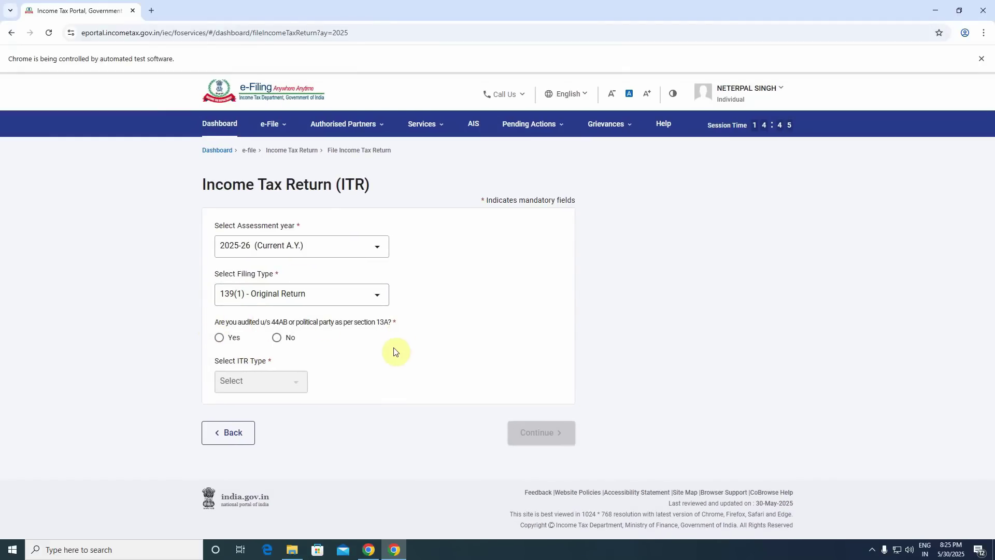
click(277, 337)
click(264, 381)
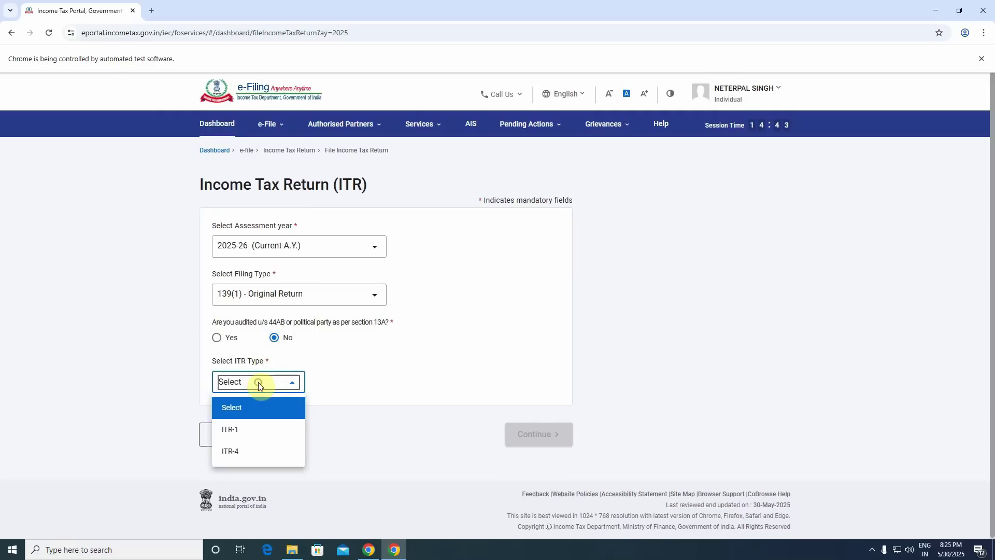
click(239, 429)
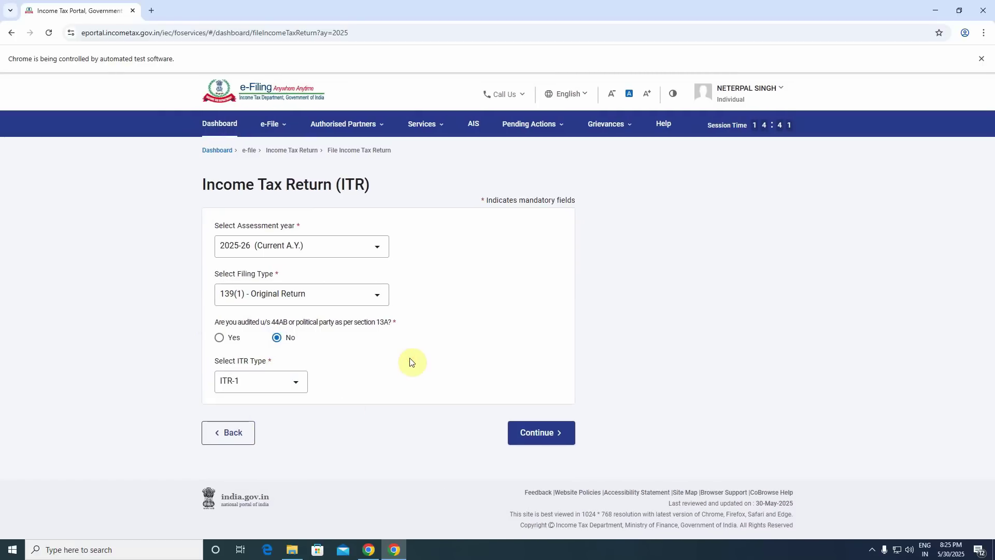
click(534, 431)
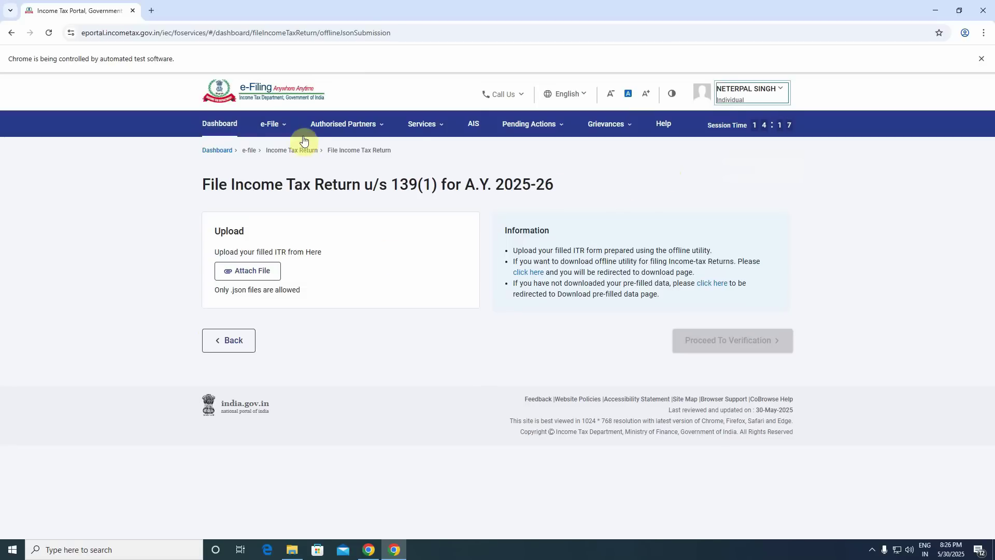
- Download the AY 2025-26 pre-filled data JSON via e-File > Income Tax Returns, then check its folder
click(283, 127)
mouse_move(278, 146)
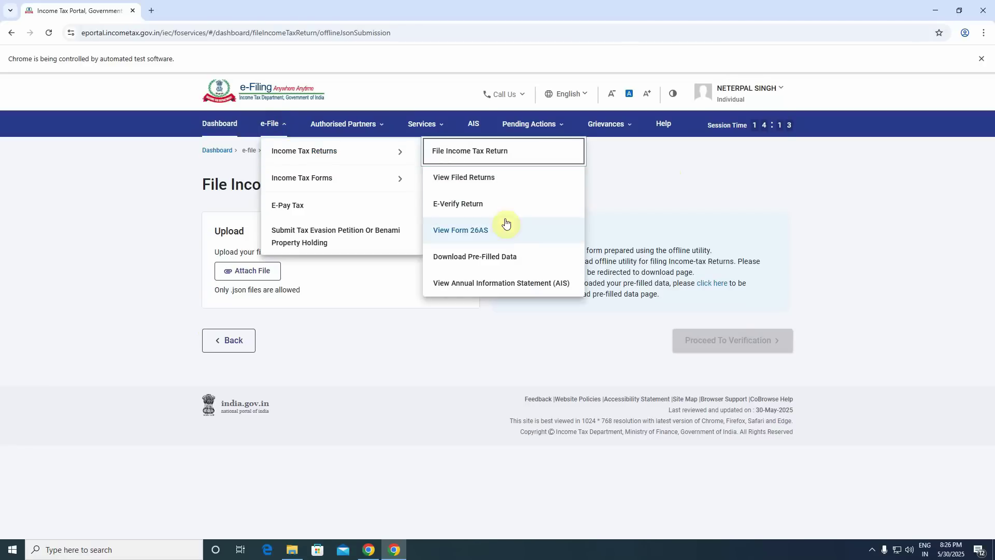
click(482, 263)
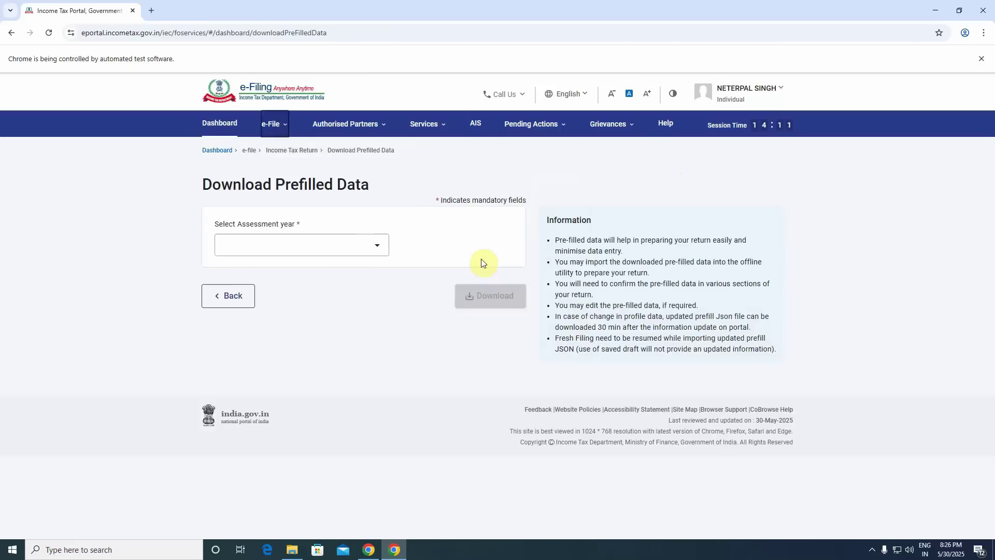
click(375, 246)
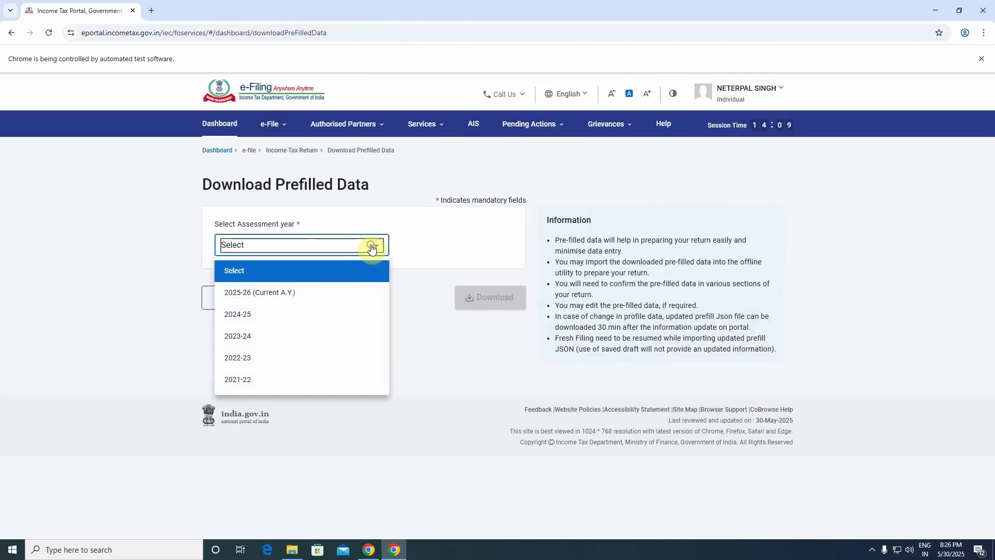
click(283, 297)
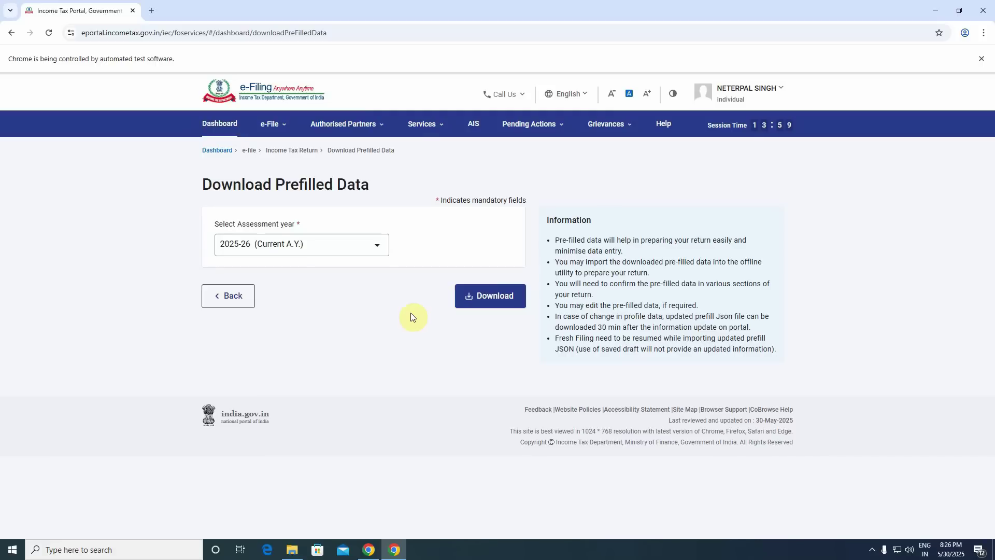
click(490, 301)
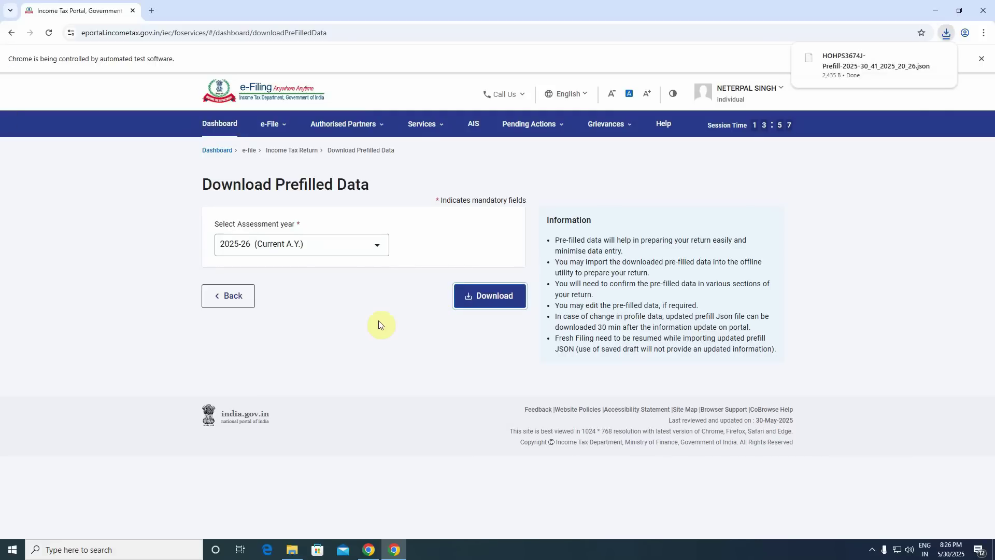
click(919, 56)
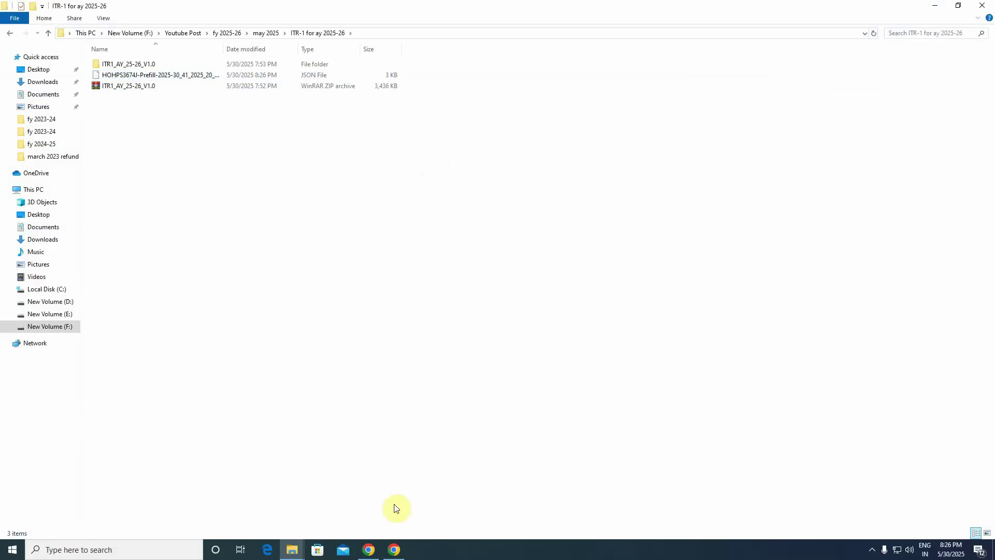
click(393, 549)
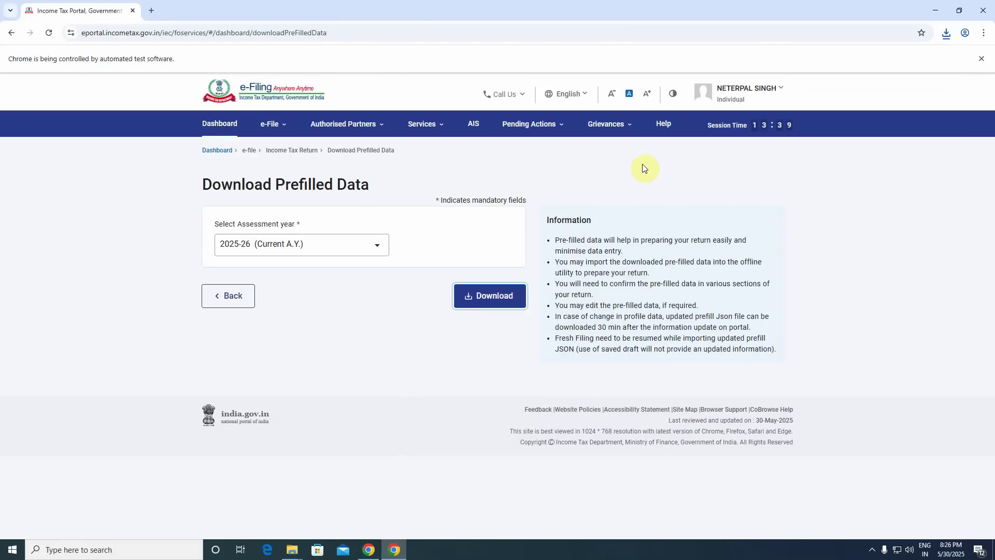
- Log out of the e-Filing portal and return to the homepage
click(746, 89)
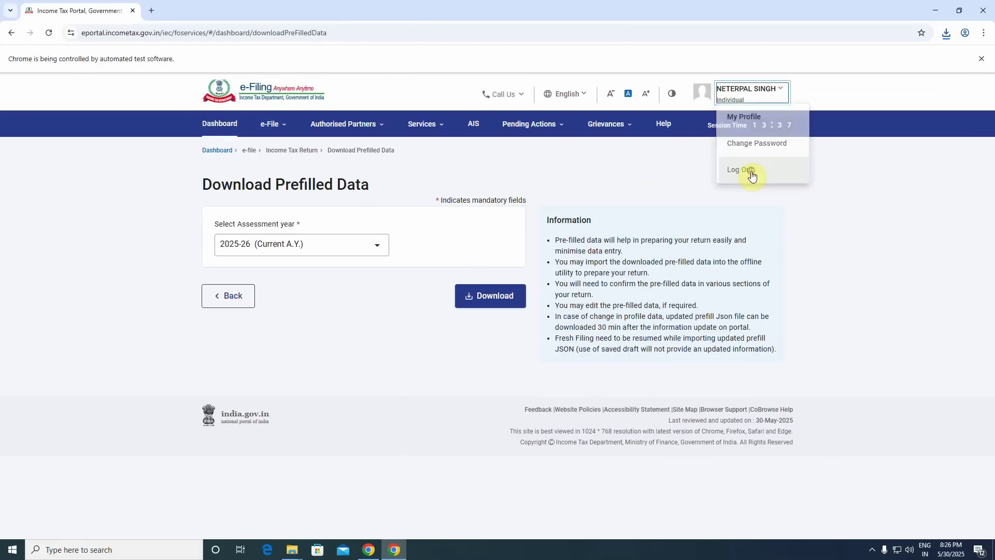
click(742, 165)
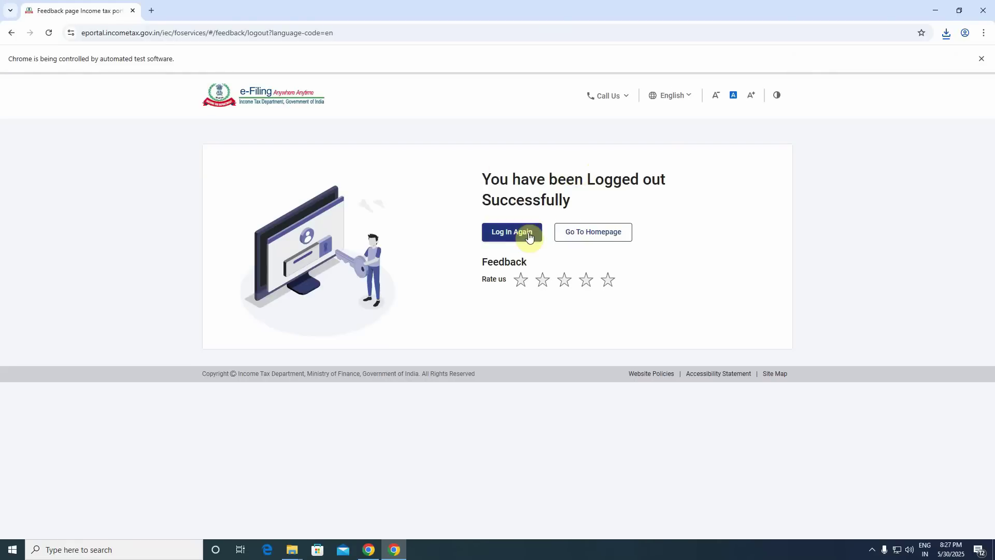
click(570, 236)
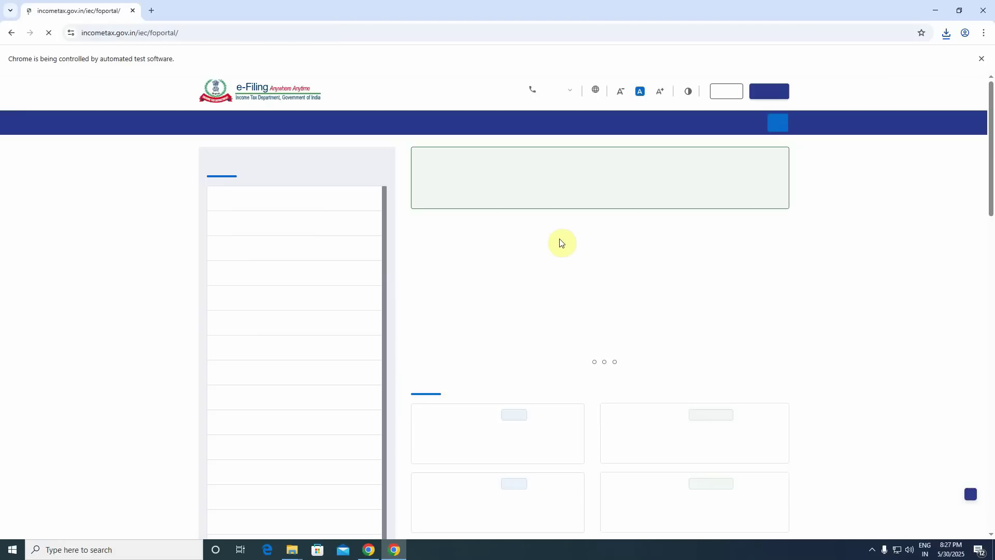
- Download the Excel-based ITR-1 utility for 2025-26 from the portal's Downloads page
click(593, 136)
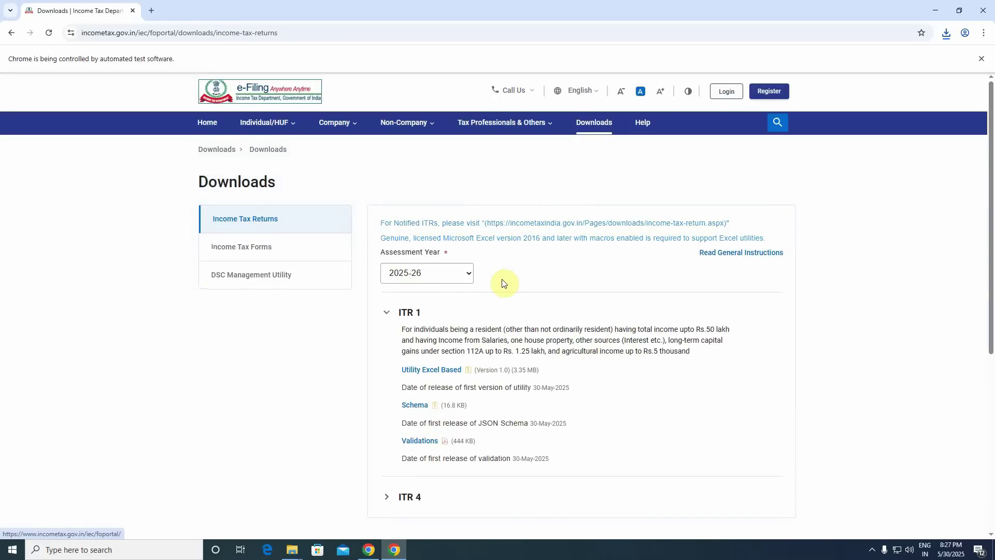
scroll(469, 332, down, 4)
scroll(464, 359, up, 3)
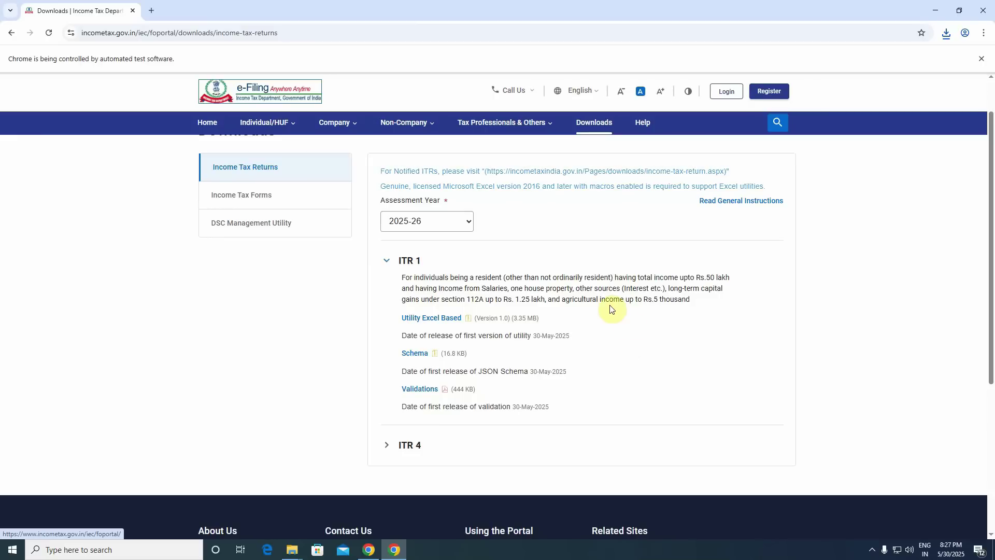
click(435, 324)
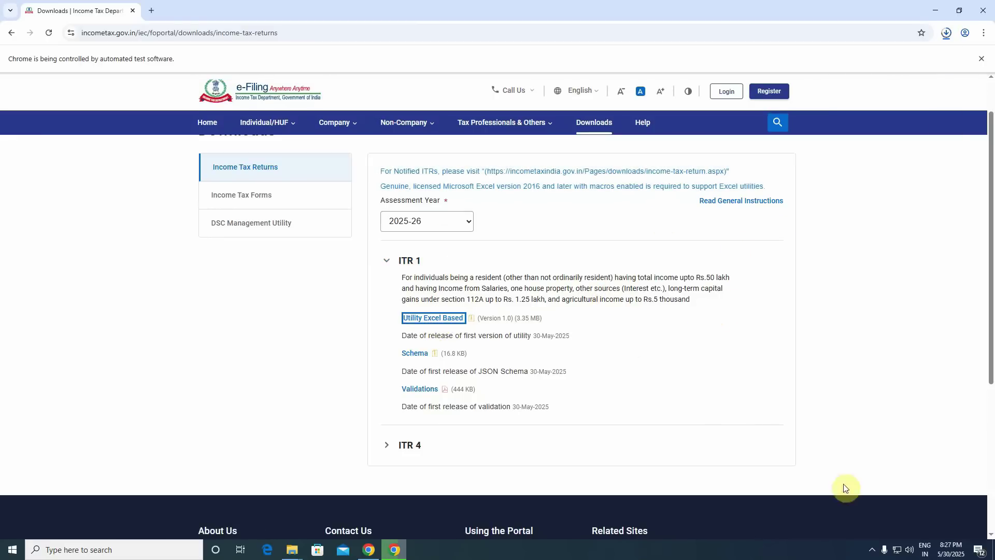
click(871, 549)
click(748, 432)
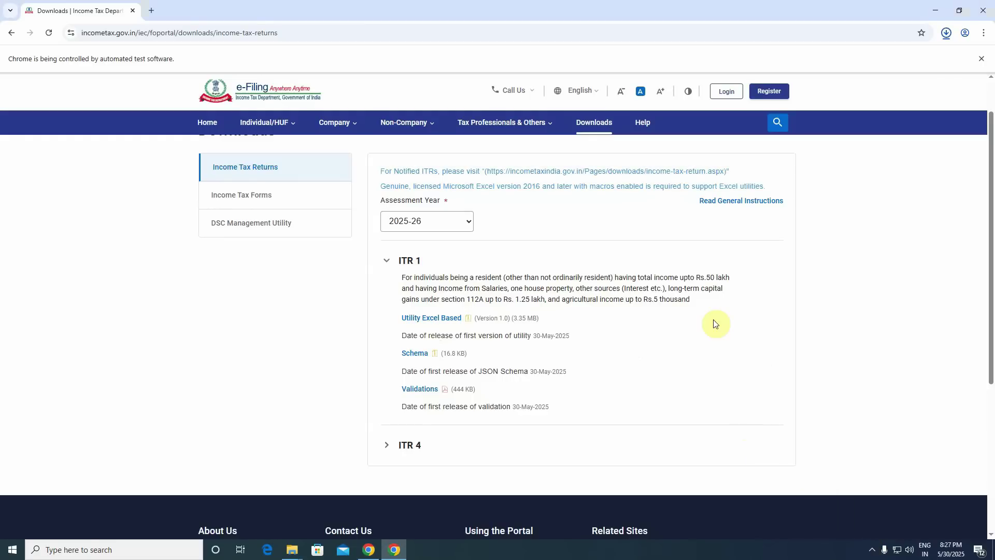
- Open the ITR1_AY_25-26_V1.0 folder inside the ITR-1 for ay 2025-26 folder
mouse_move(293, 549)
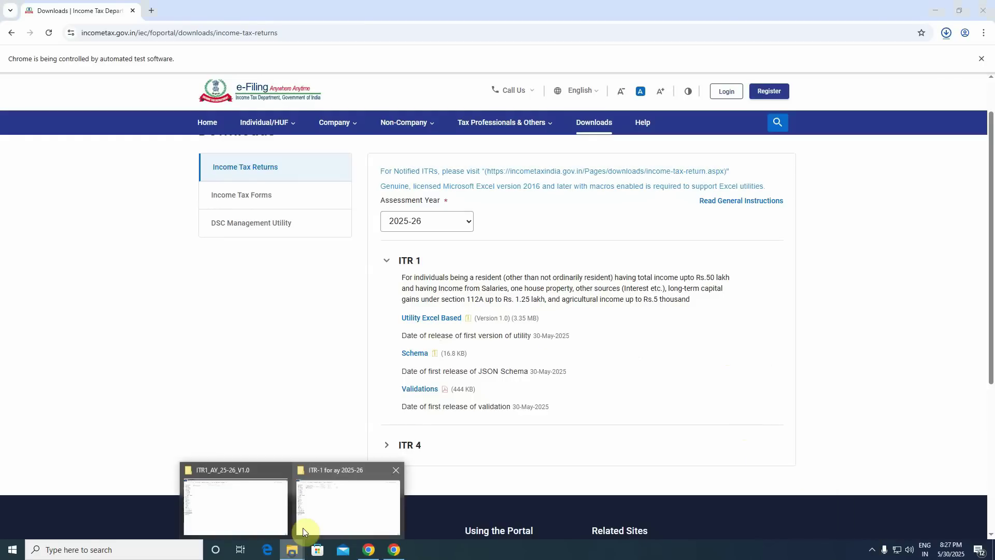
click(342, 505)
double_click(152, 63)
click(156, 64)
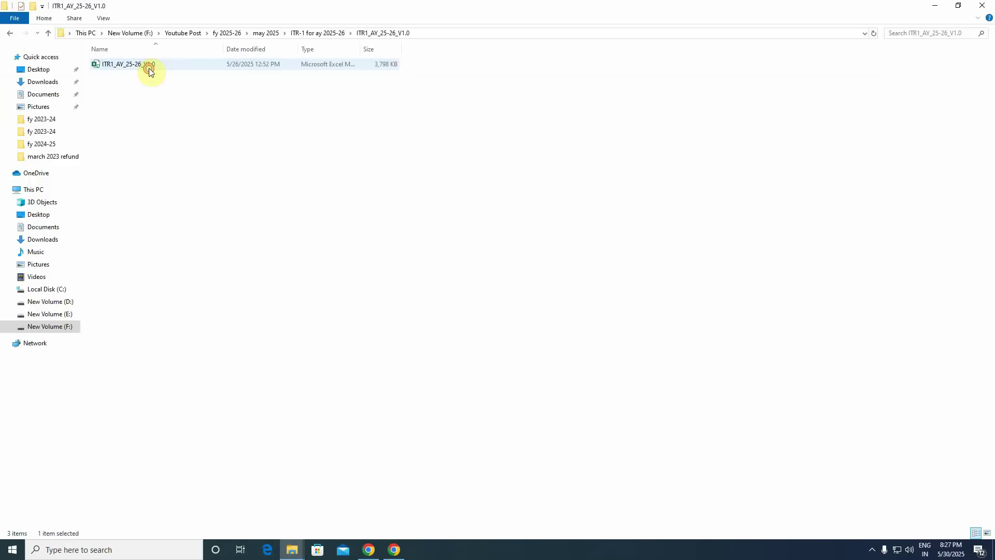
double_click(143, 65)
- Unblock the ITR1_AY_25-26_V1.0 workbook in its Properties and open it in Excel
right_click(143, 66)
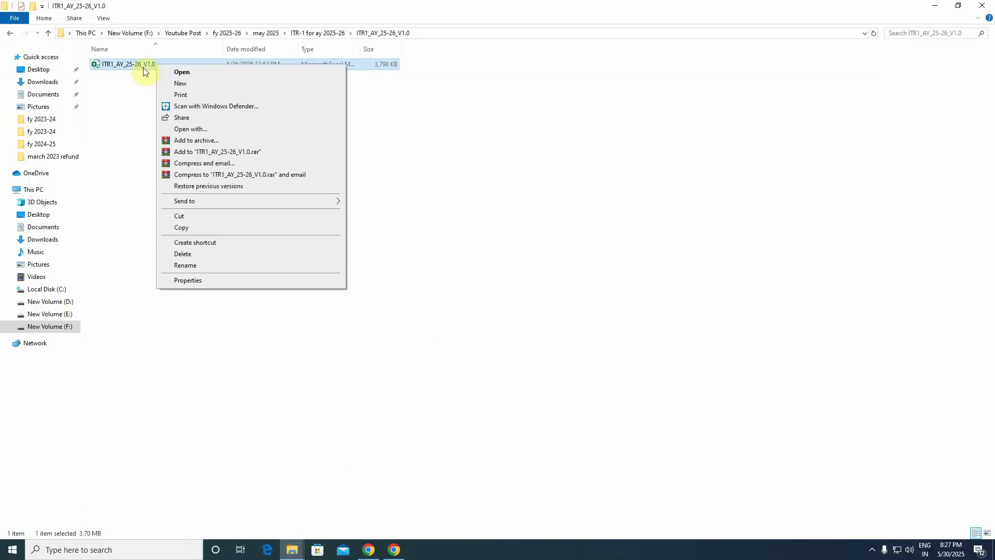
click(186, 279)
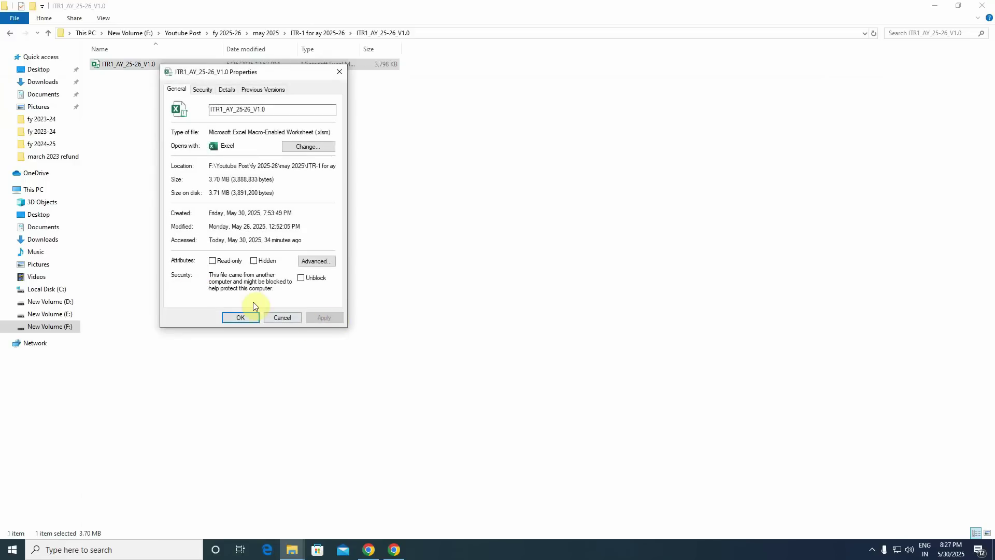
click(307, 281)
click(325, 315)
click(242, 317)
click(124, 62)
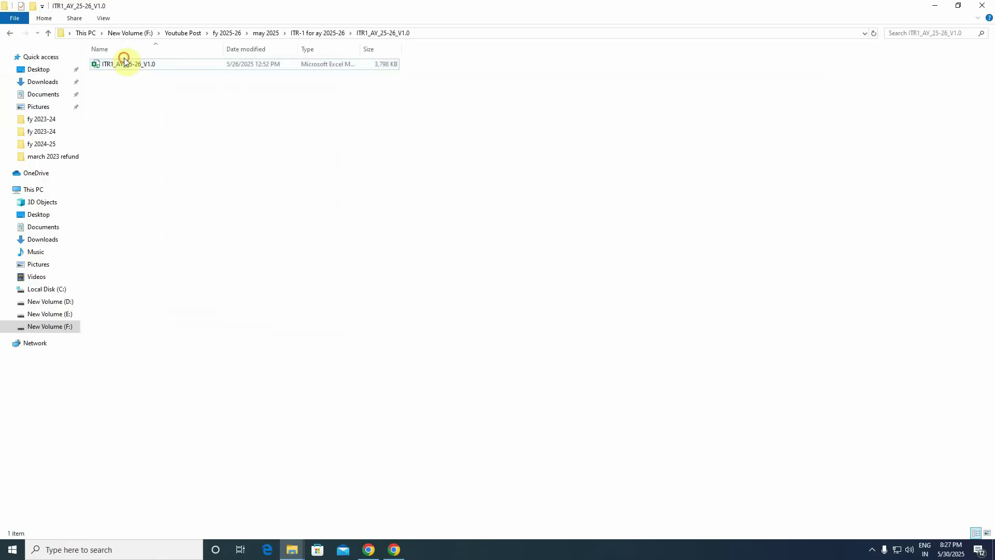
double_click(124, 65)
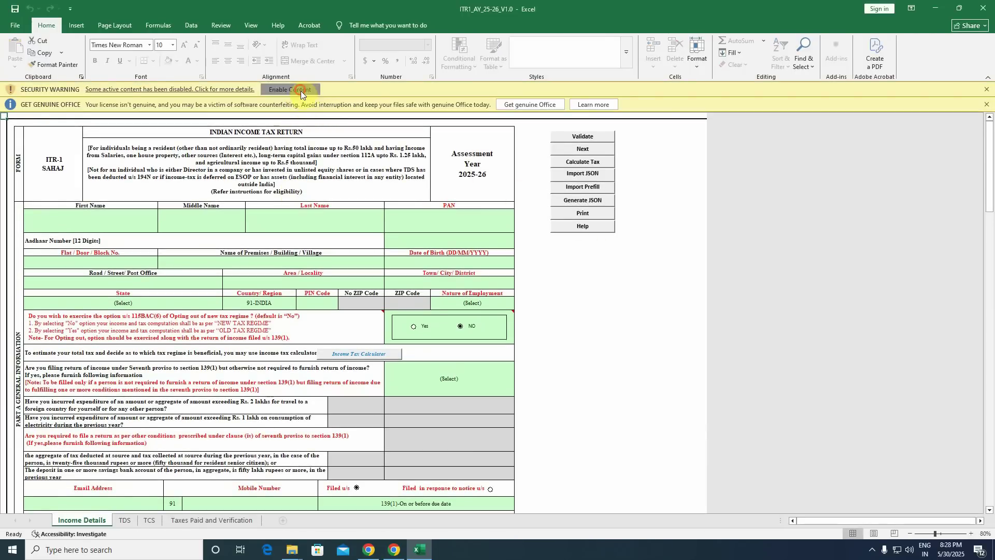
- Enable the workbook's macros, dismiss the instructions message, and start Import Prefill
click(301, 91)
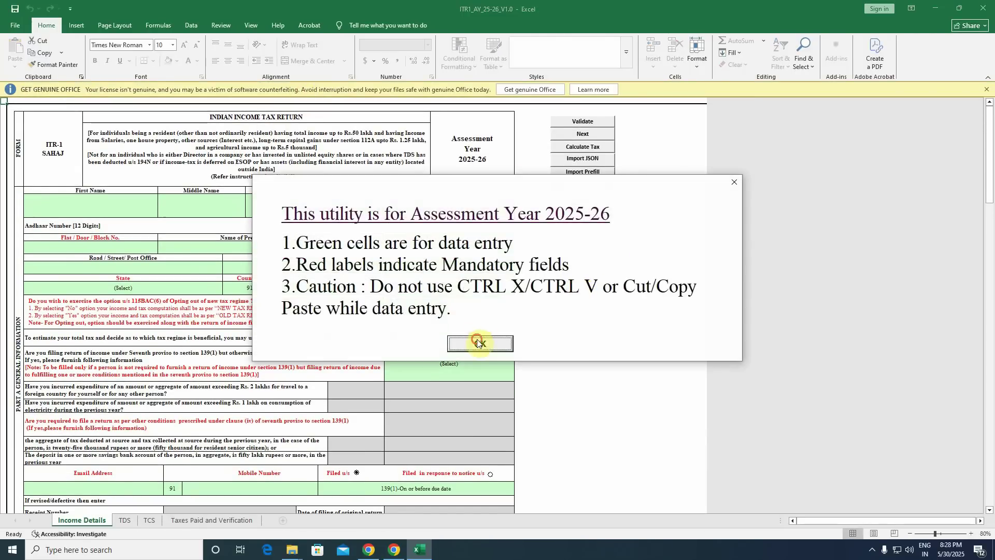
click(482, 342)
click(544, 316)
scroll(544, 316, down, 3)
scroll(544, 311, up, 3)
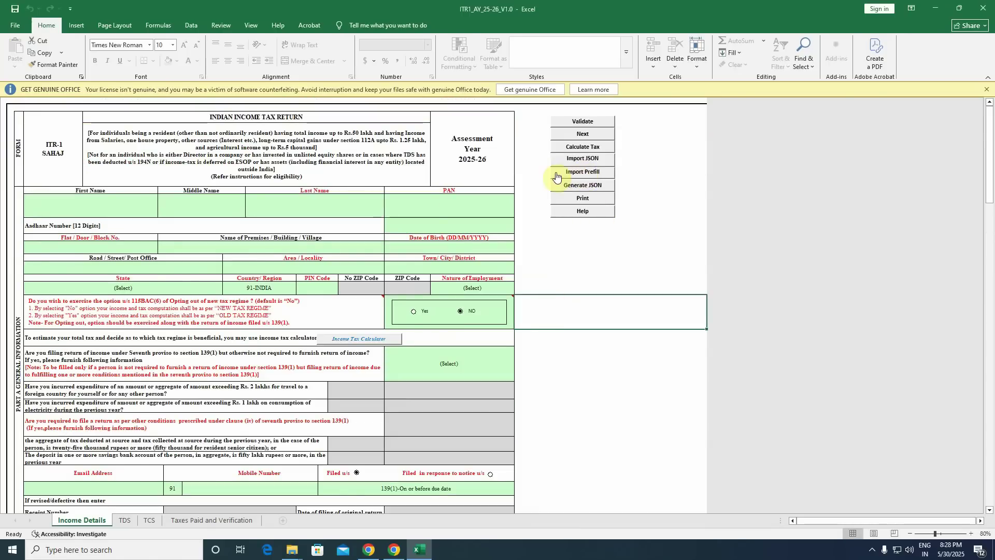
click(583, 172)
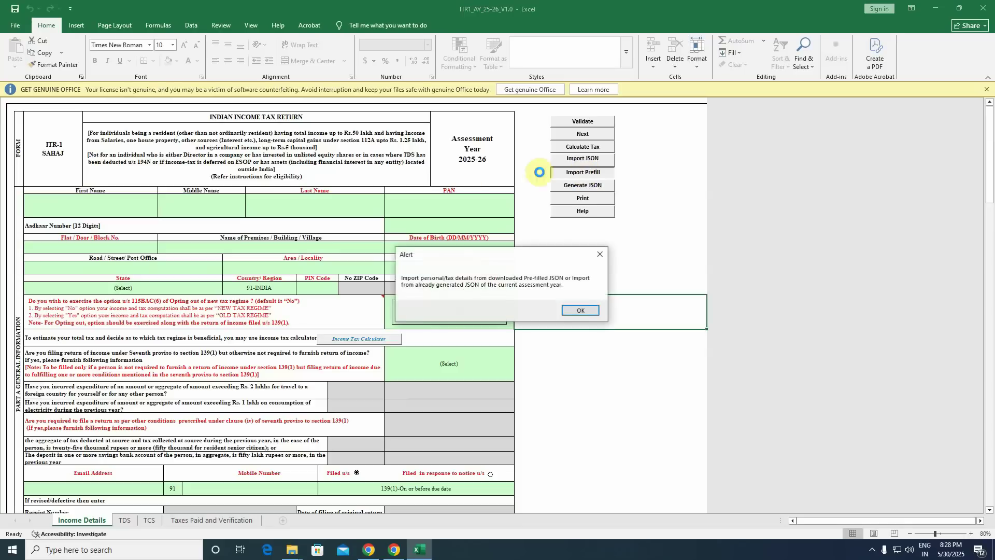
- Import the prefill JSON from F:\Youtube Post\fy 2025-26\may 2025\ITR-1 for ay 2025-26
click(574, 311)
scroll(78, 207, down, 1)
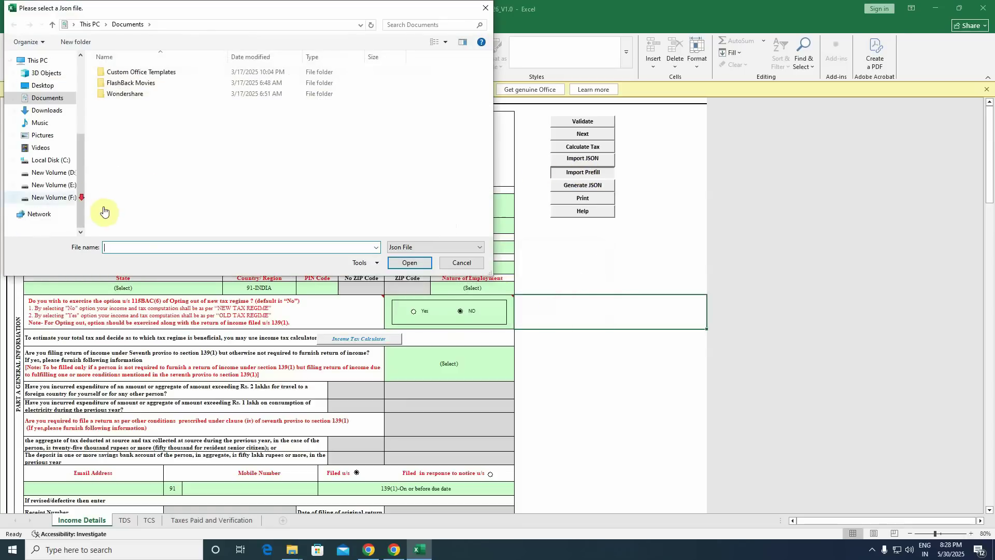
click(66, 197)
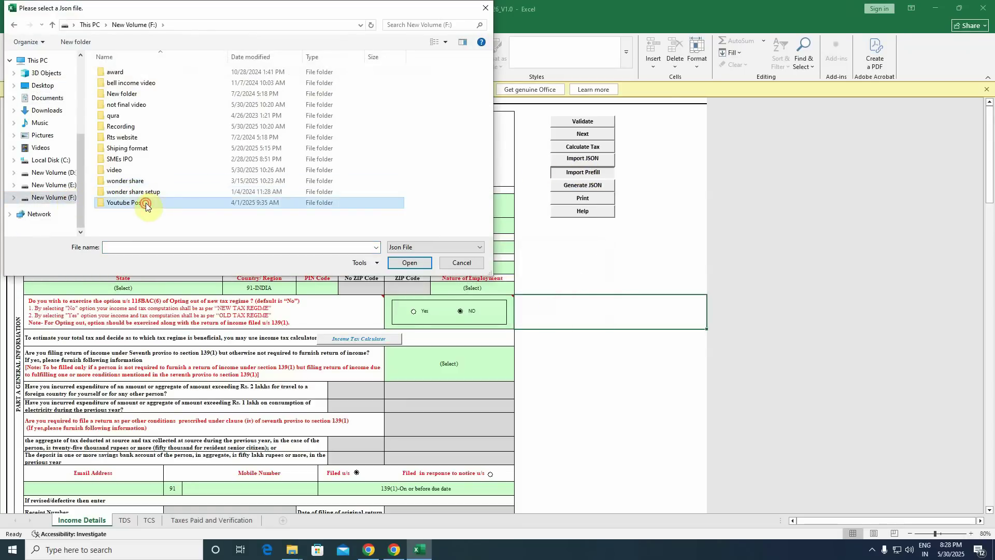
double_click(145, 203)
click(134, 97)
double_click(135, 95)
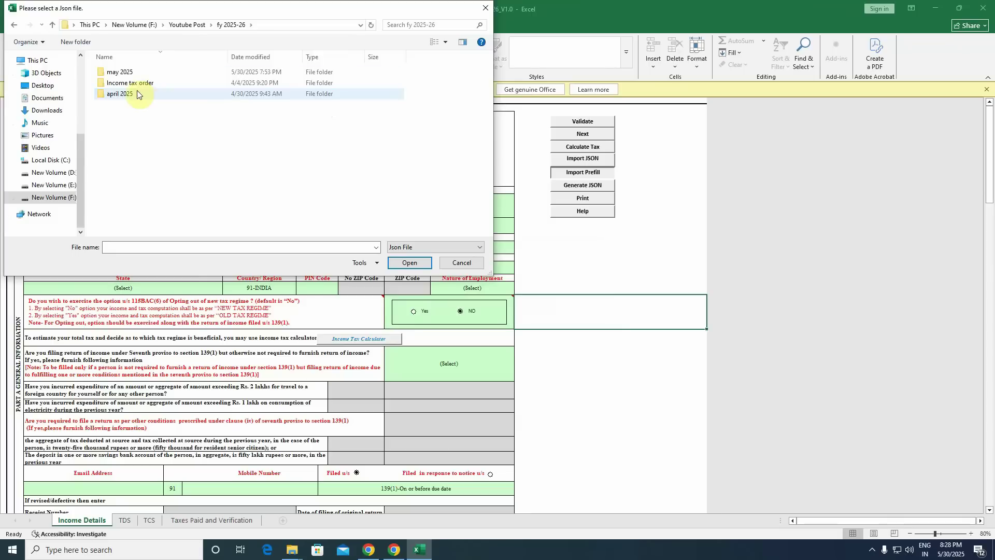
double_click(136, 92)
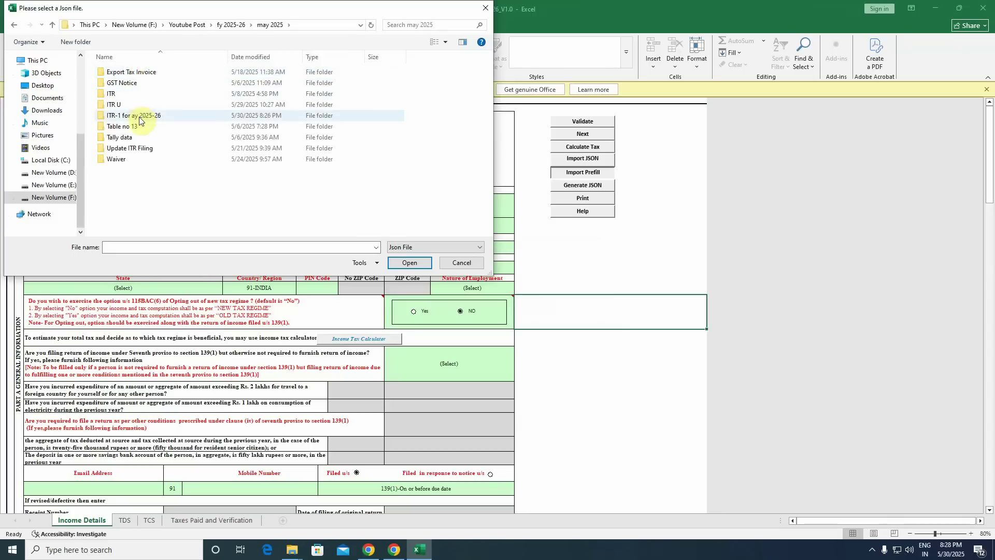
double_click(136, 115)
click(136, 83)
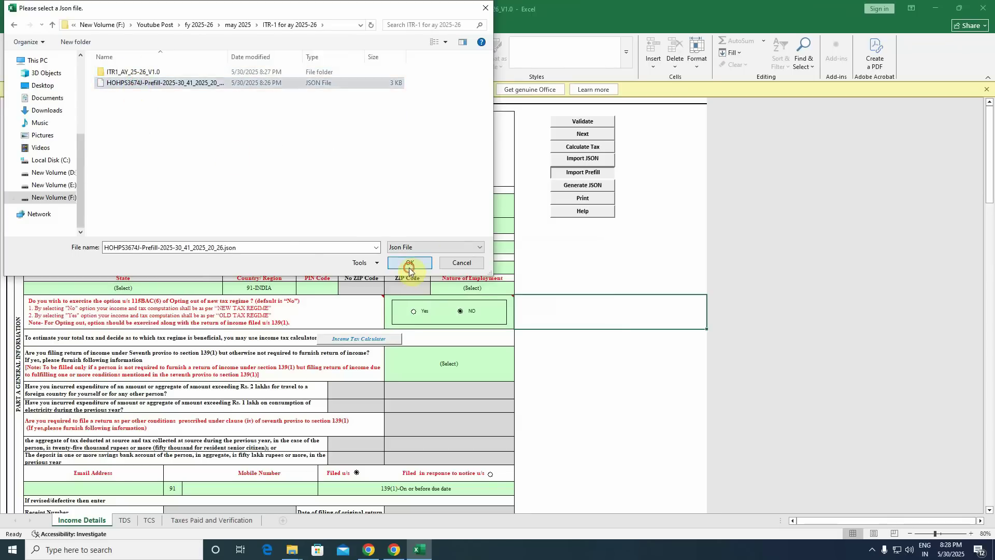
click(409, 263)
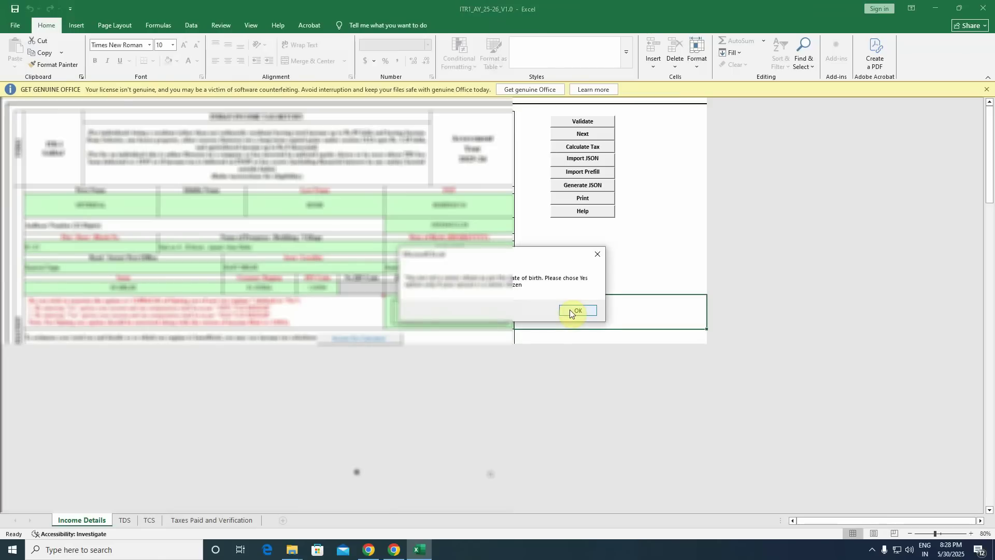
- Close the date-of-birth message and scroll the Income Details sheet down to Salary/Pension
click(570, 311)
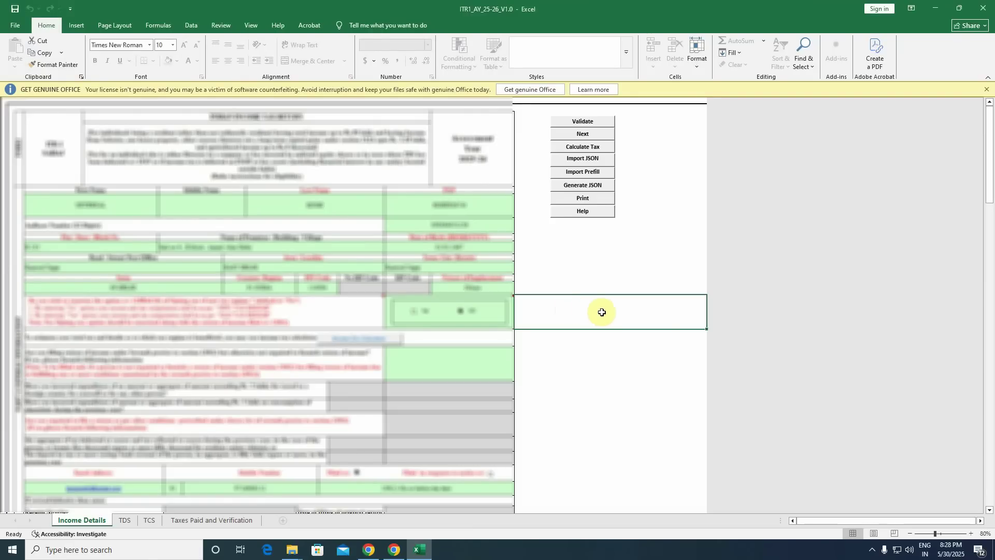
scroll(601, 343, down, 1)
scroll(573, 329, down, 5)
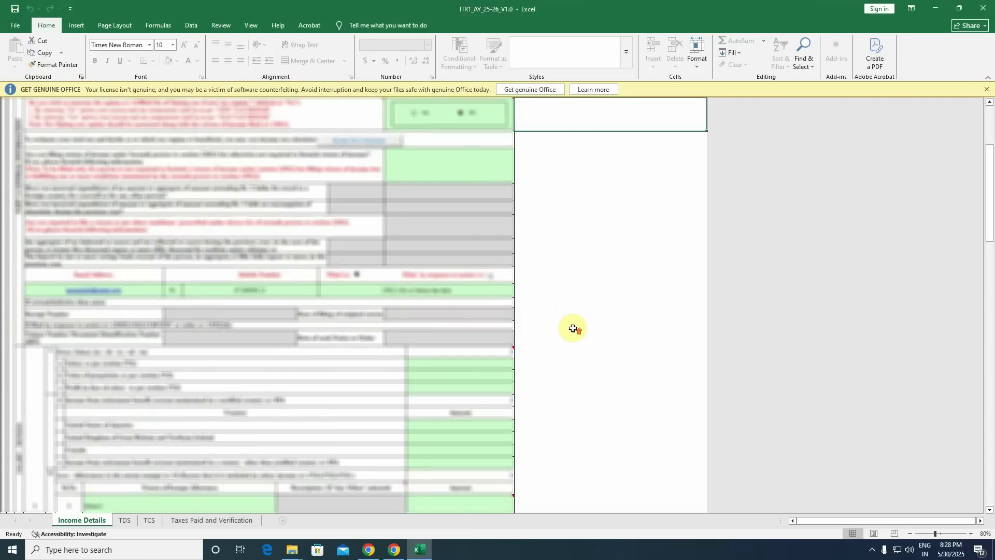
scroll(573, 329, up, 6)
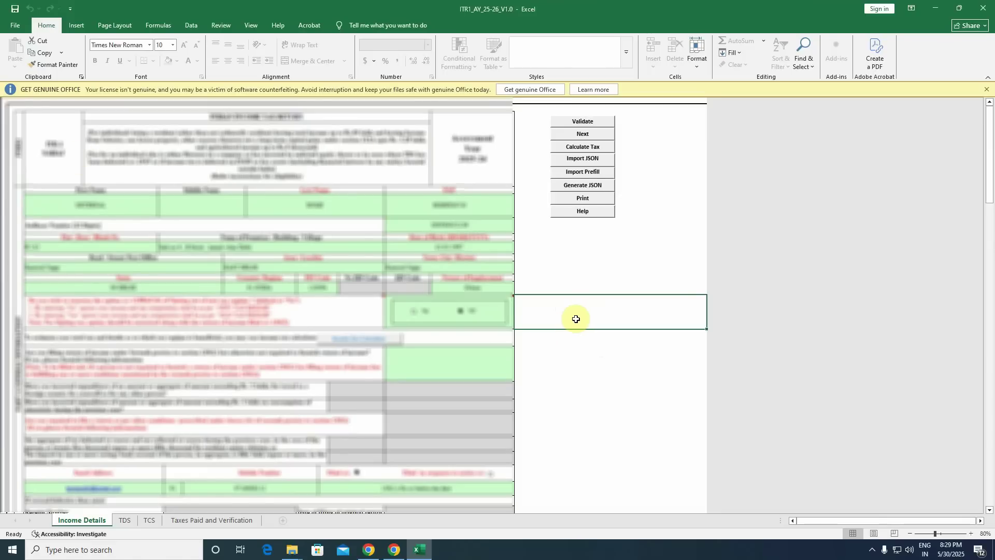
scroll(518, 318, down, 6)
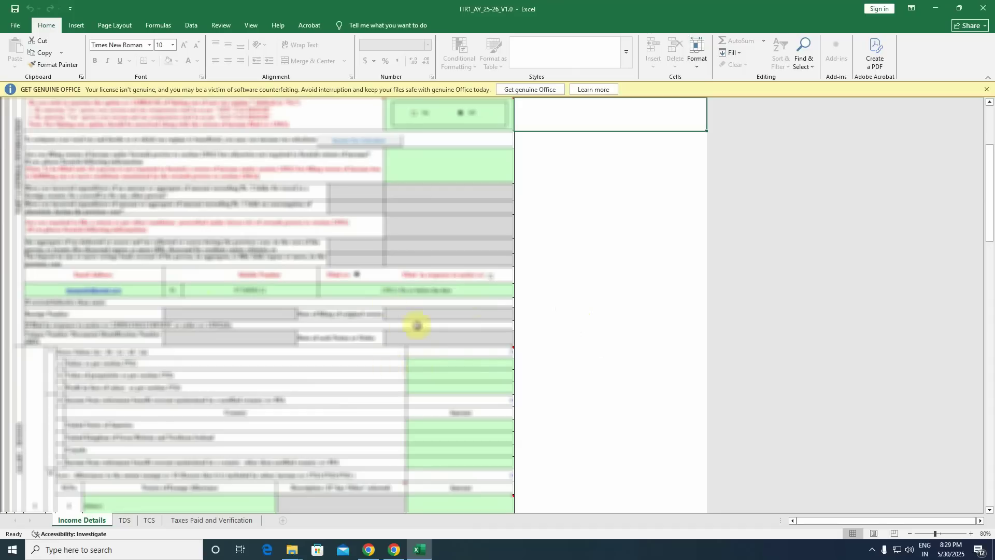
scroll(333, 366, down, 4)
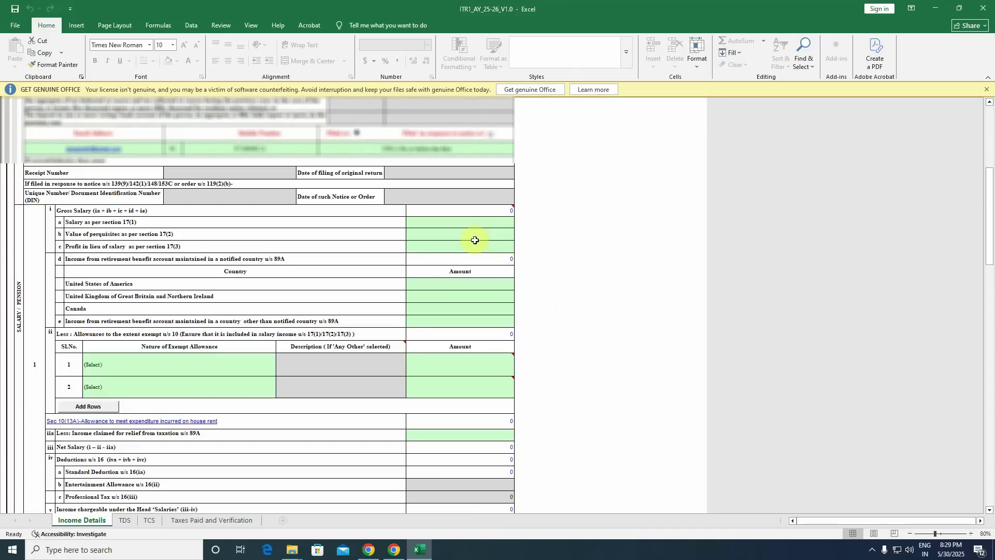
- Enter 252000 as section 17(1) salary, giving gross salary 252000 and 177000 chargeable
click(456, 223)
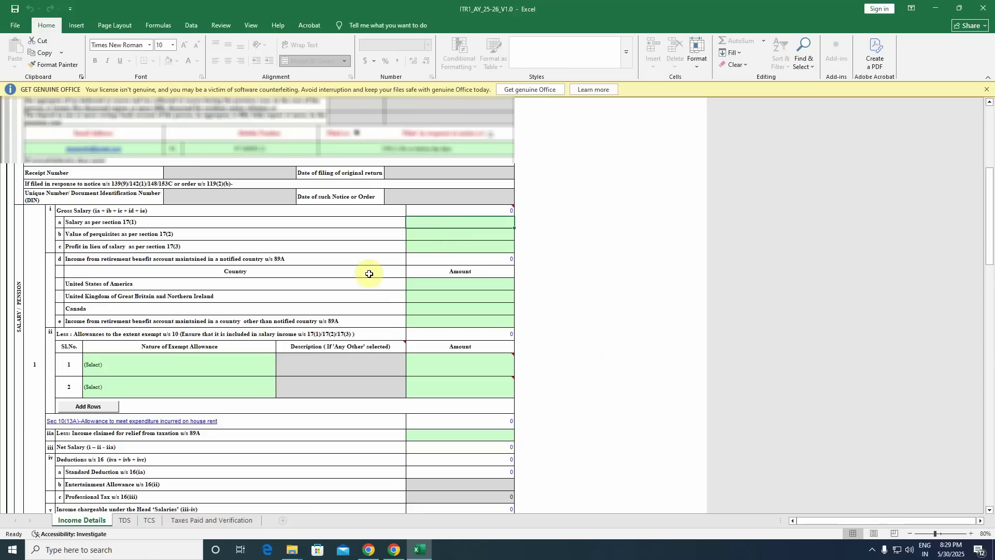
text(252000)
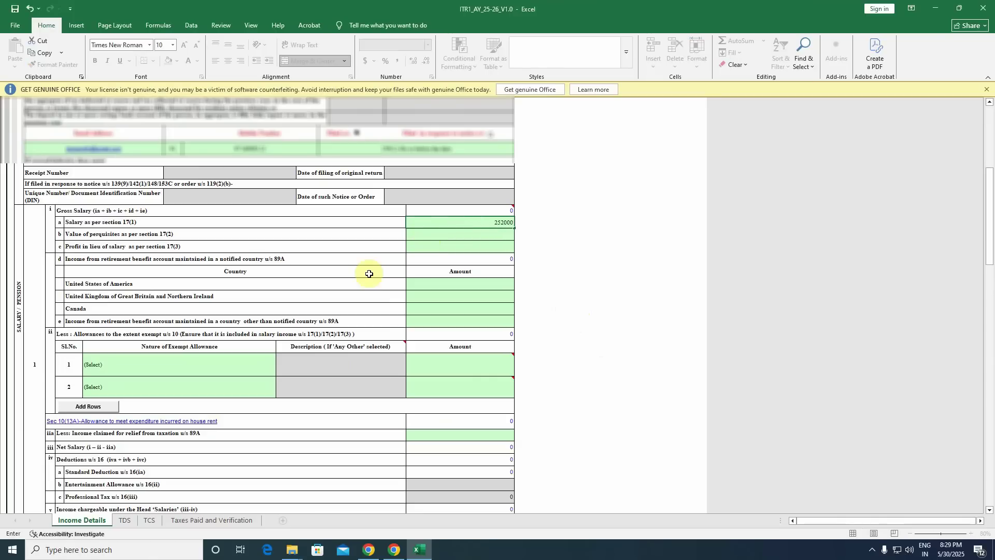
key(Return)
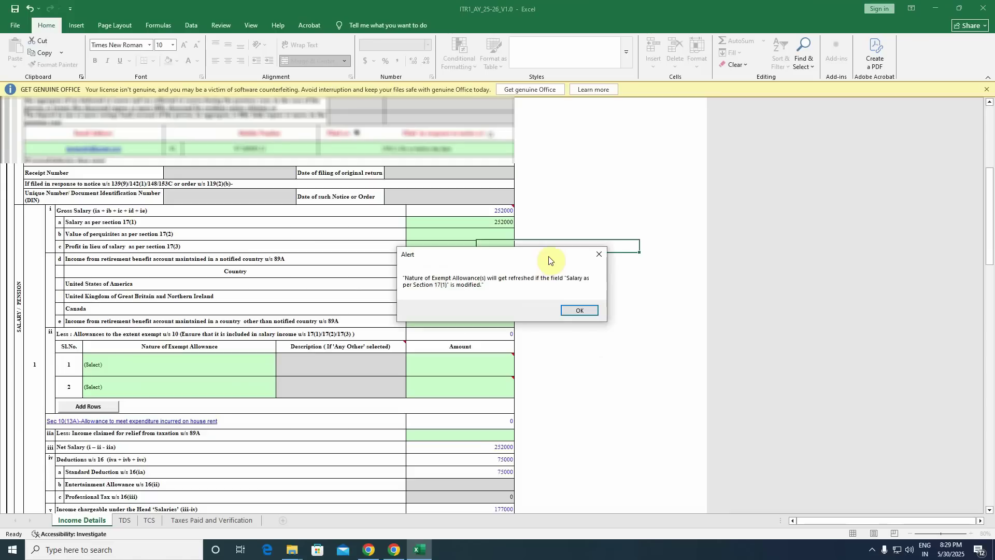
click(586, 310)
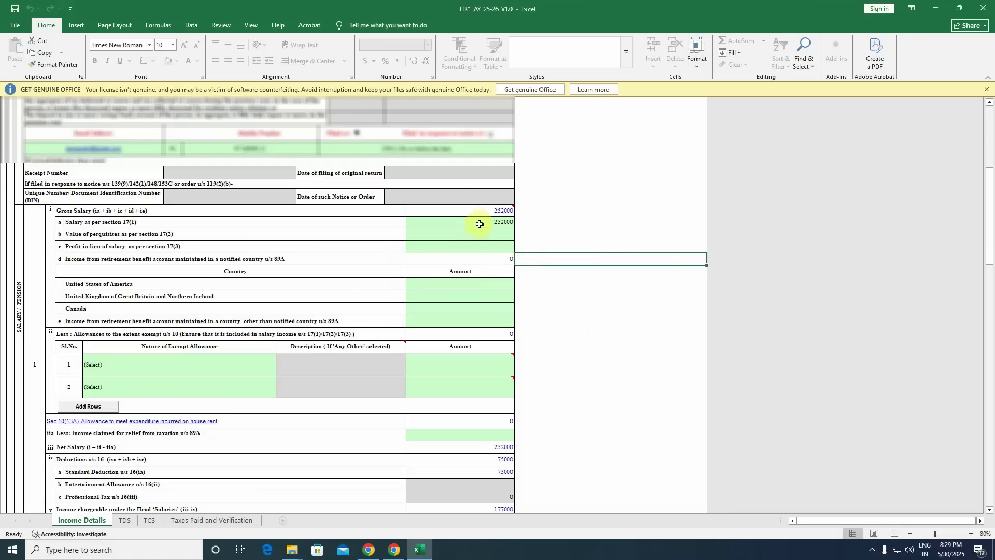
click(492, 212)
click(488, 224)
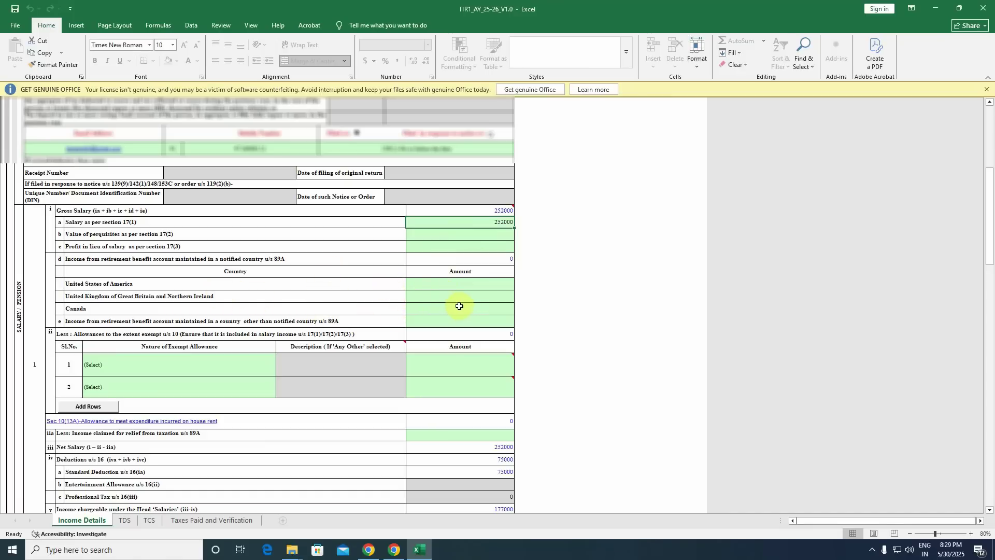
drag(98, 284, 159, 318)
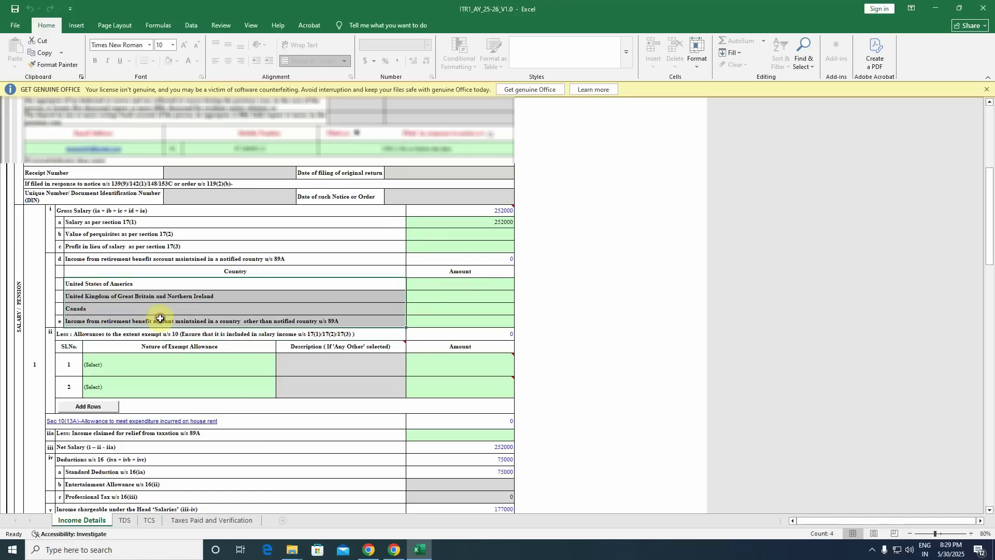
- Add an 'Any Other' exempt allowance of 15000 in row 1 of the exempt allowance table
click(337, 365)
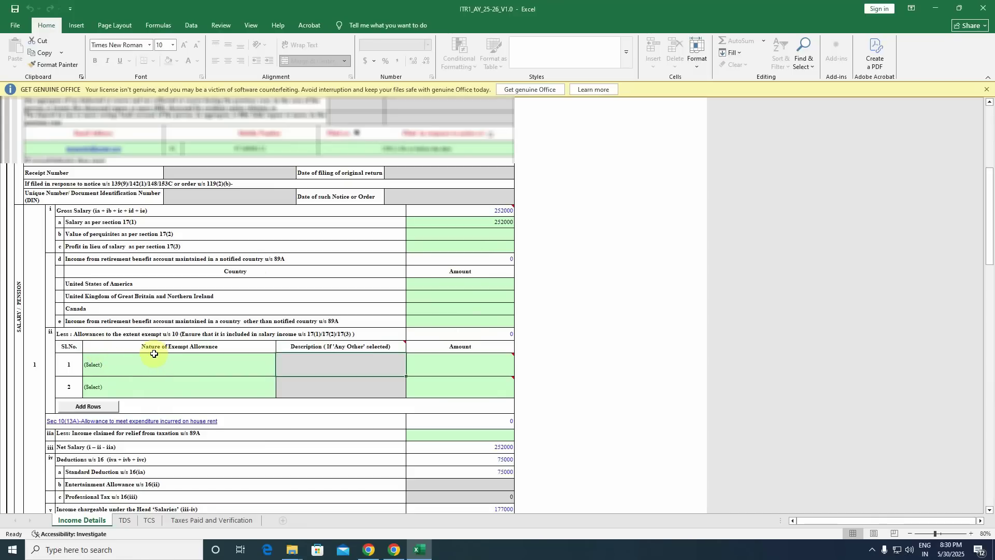
click(230, 359)
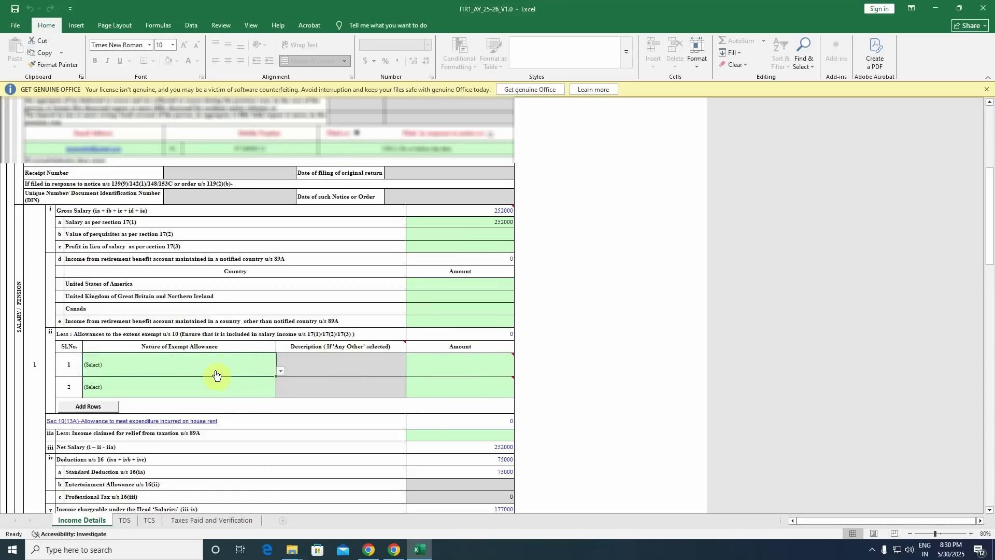
click(281, 370)
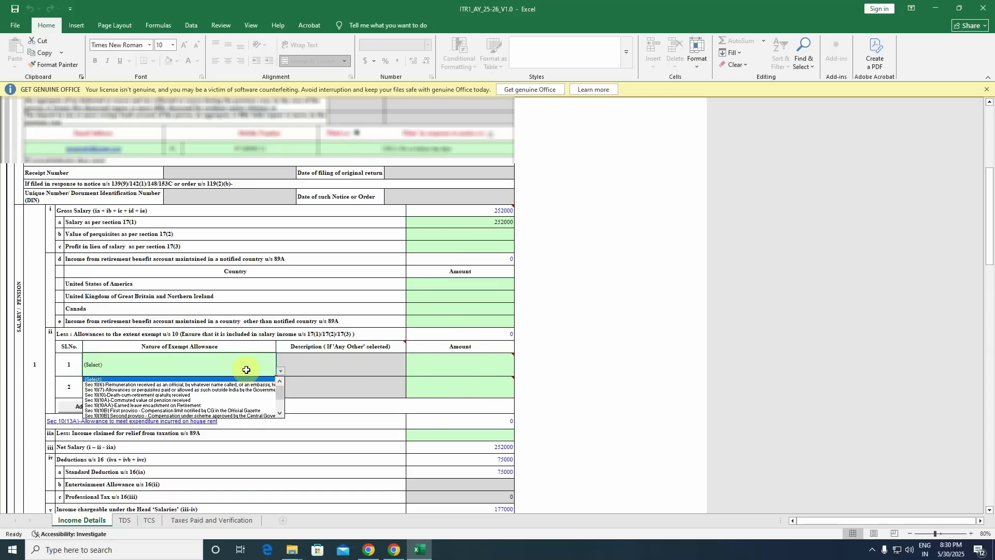
click(249, 379)
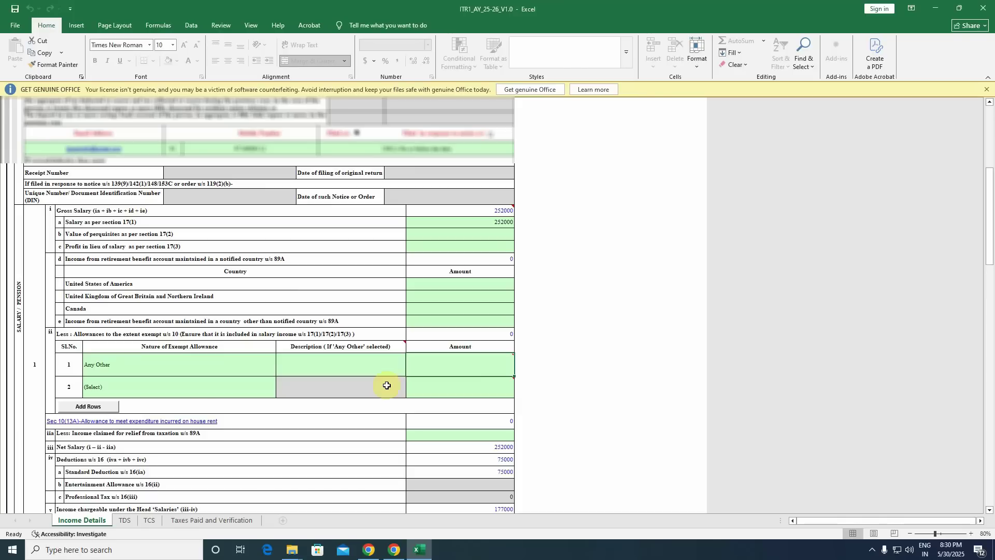
text(15000)
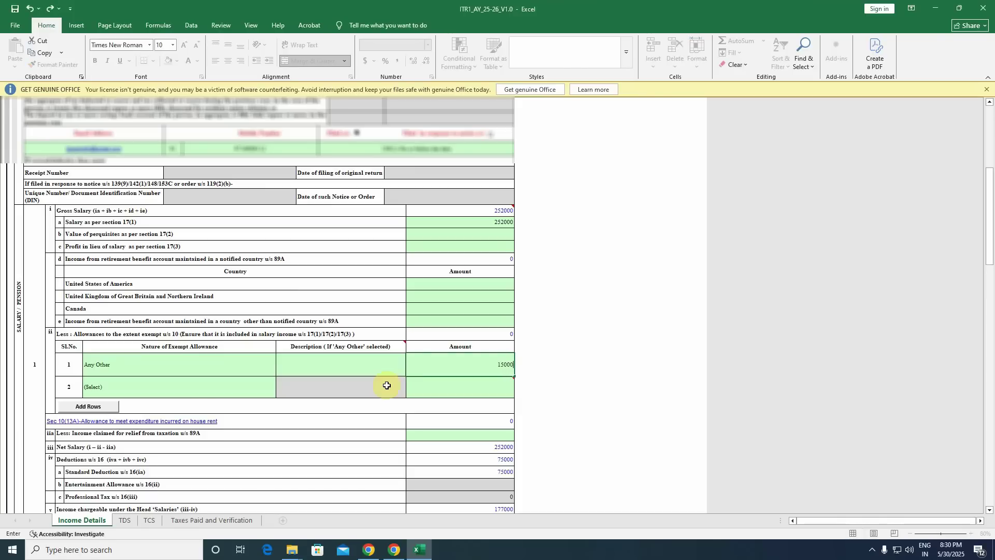
click(596, 366)
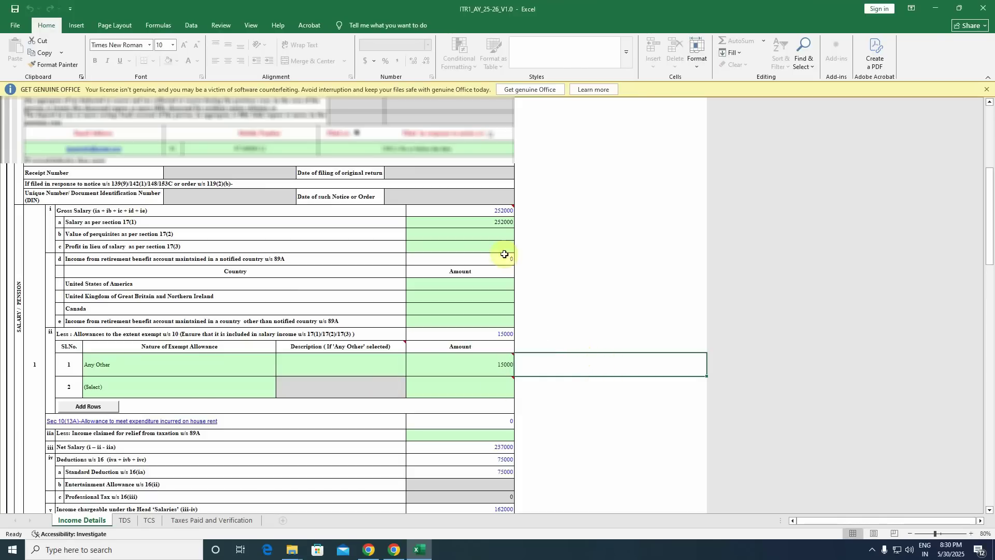
click(500, 446)
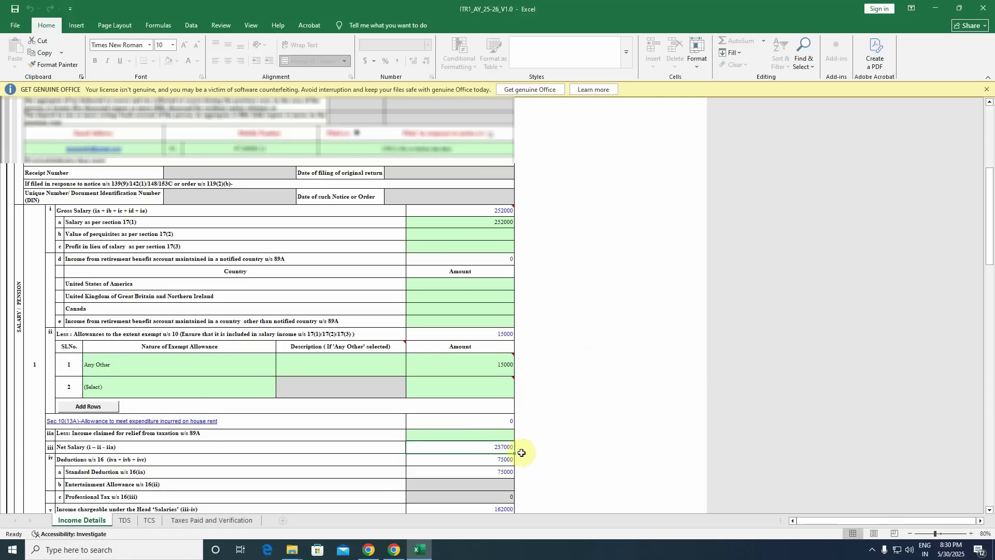
click(493, 460)
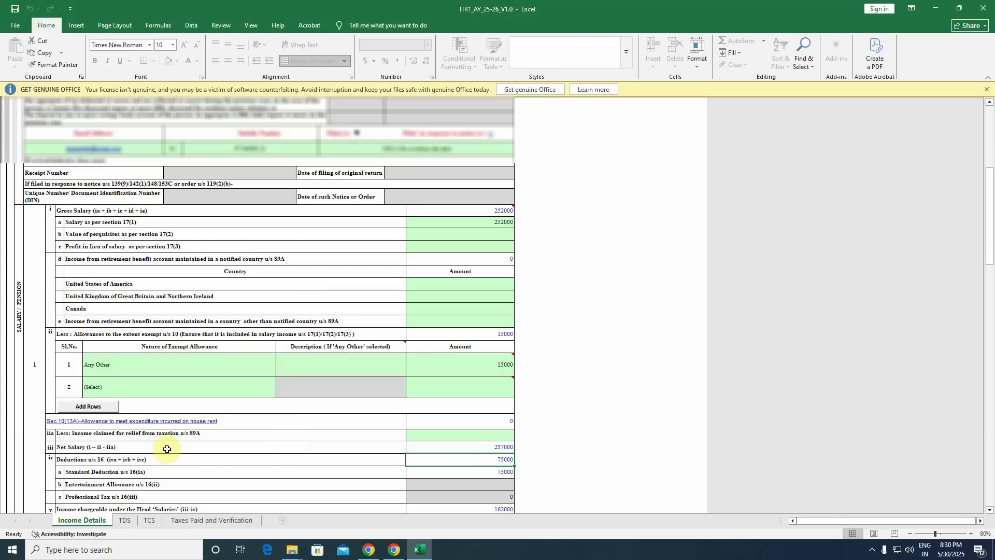
scroll(466, 446, down, 2)
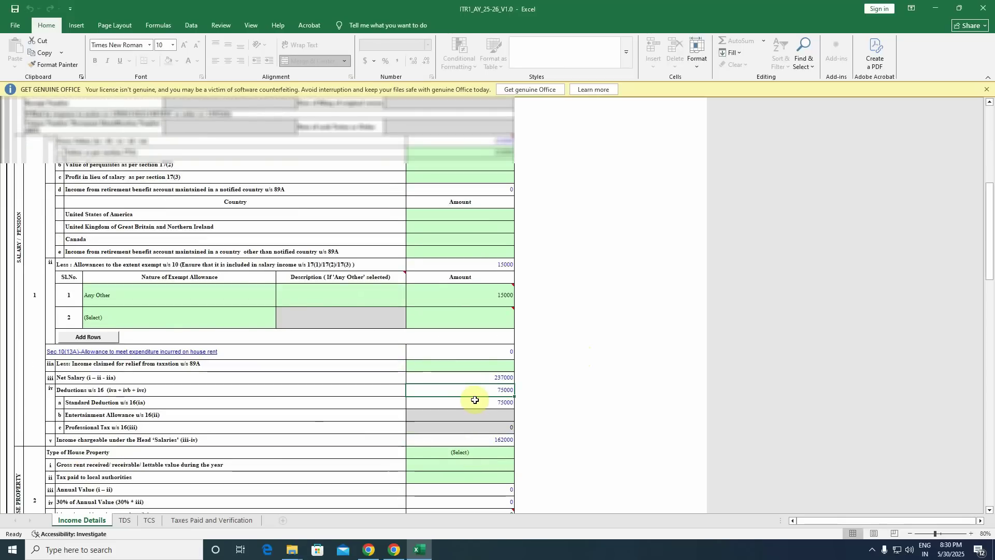
click(970, 533)
click(970, 533)
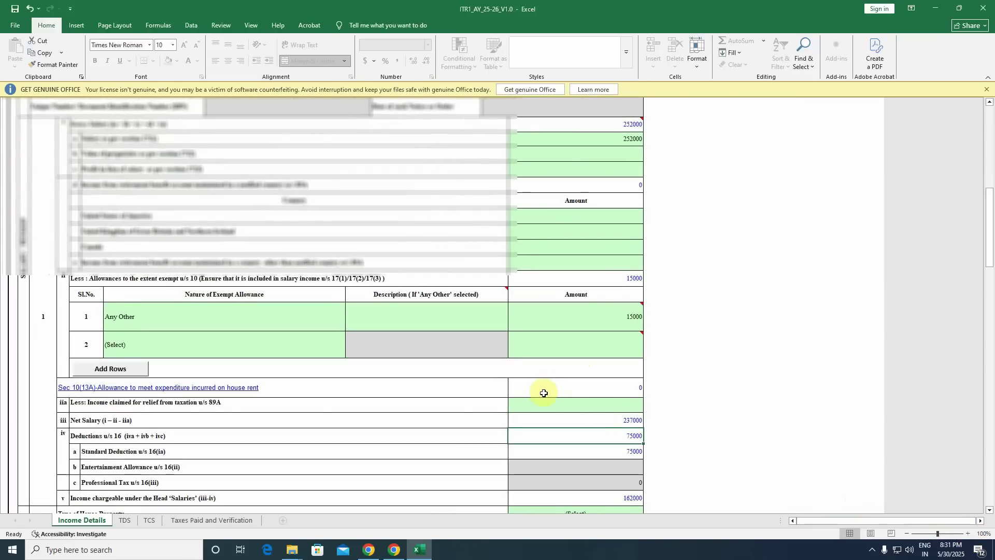
click(968, 533)
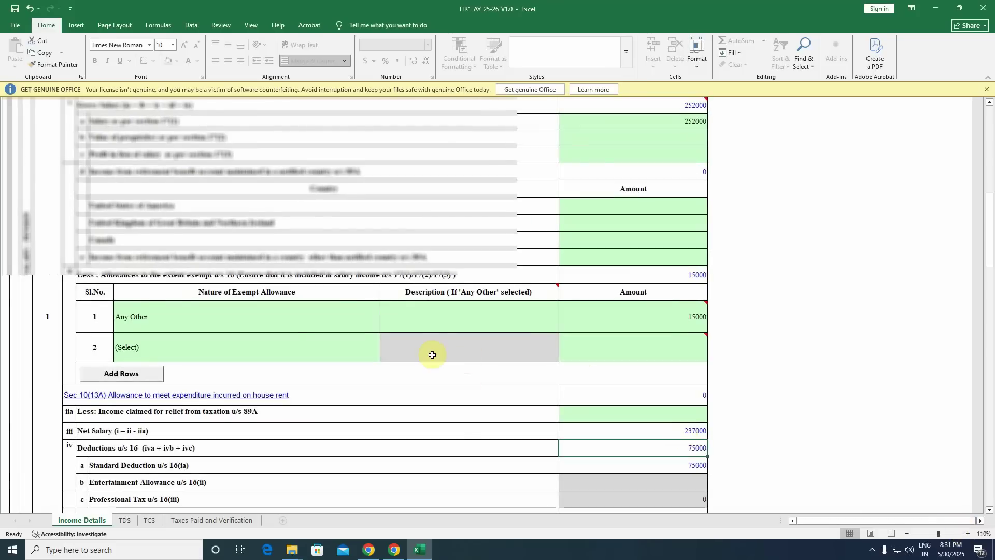
scroll(422, 358, up, 10)
scroll(424, 359, down, 6)
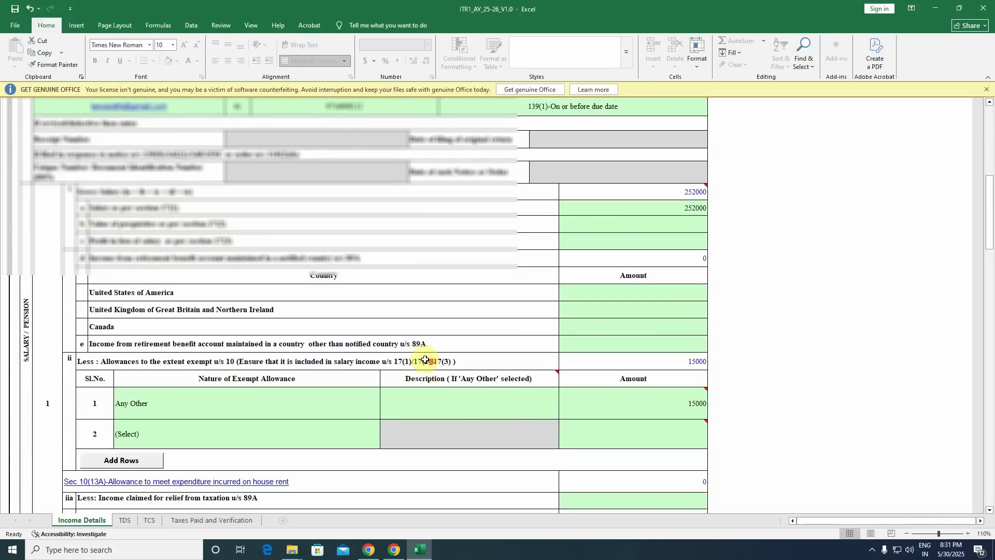
scroll(641, 228, down, 2)
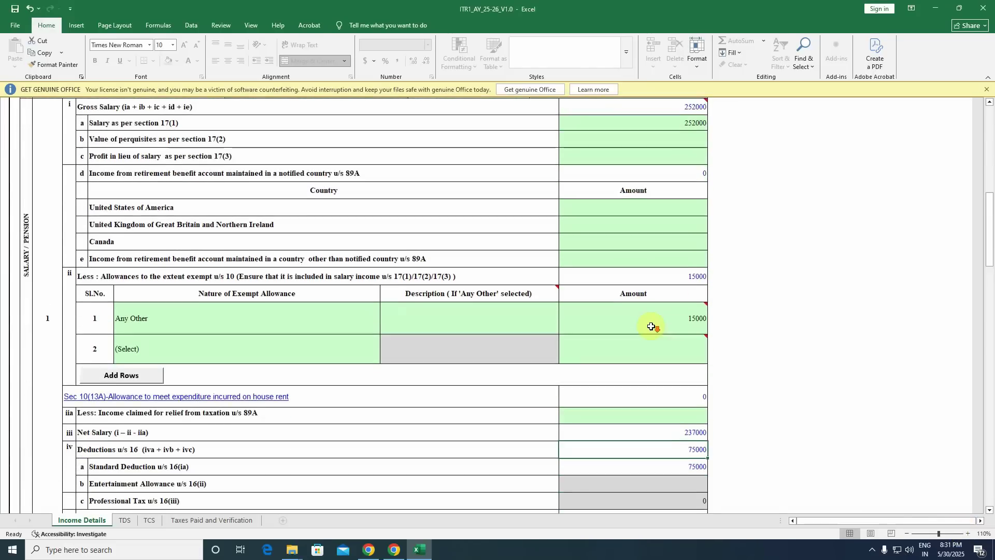
click(666, 281)
scroll(666, 282, down, 1)
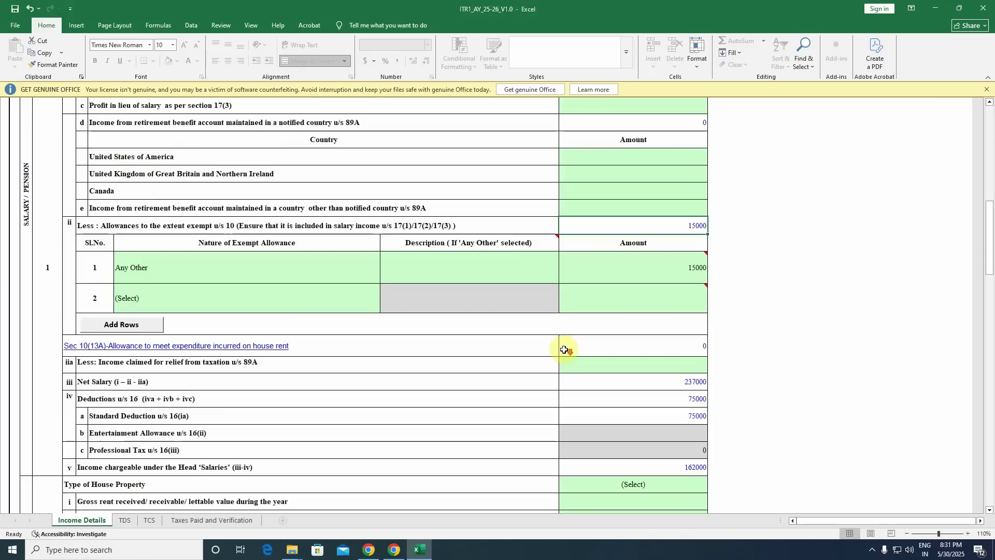
click(692, 398)
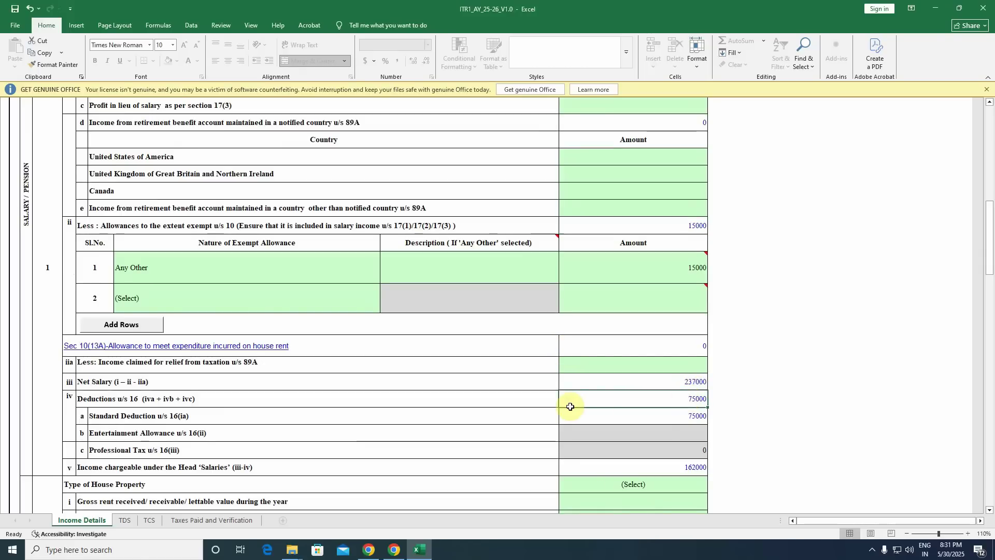
click(697, 410)
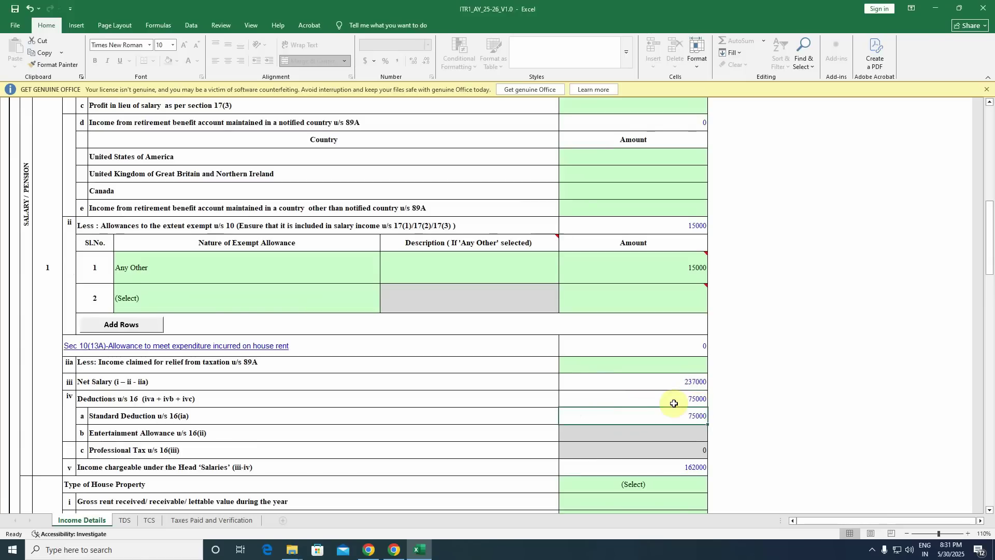
click(674, 383)
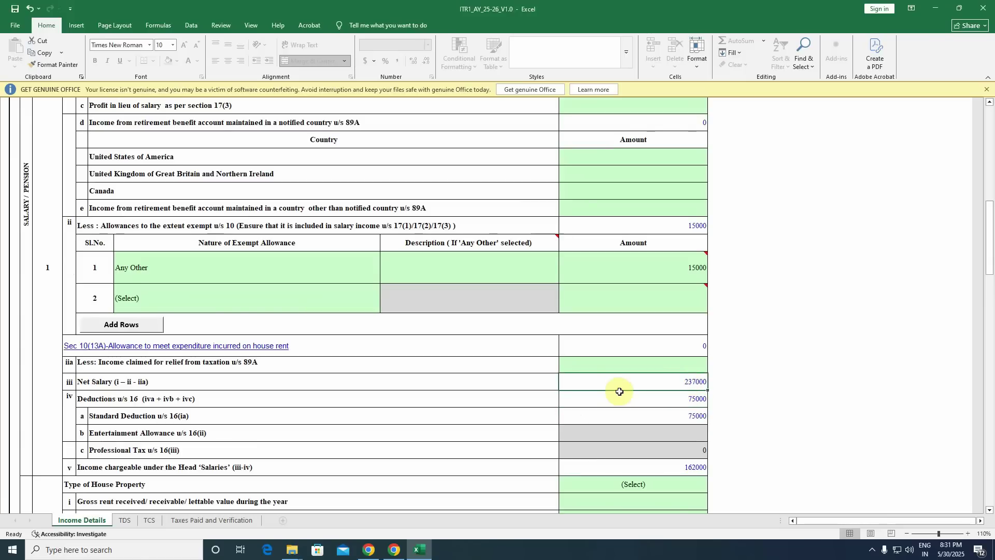
click(668, 467)
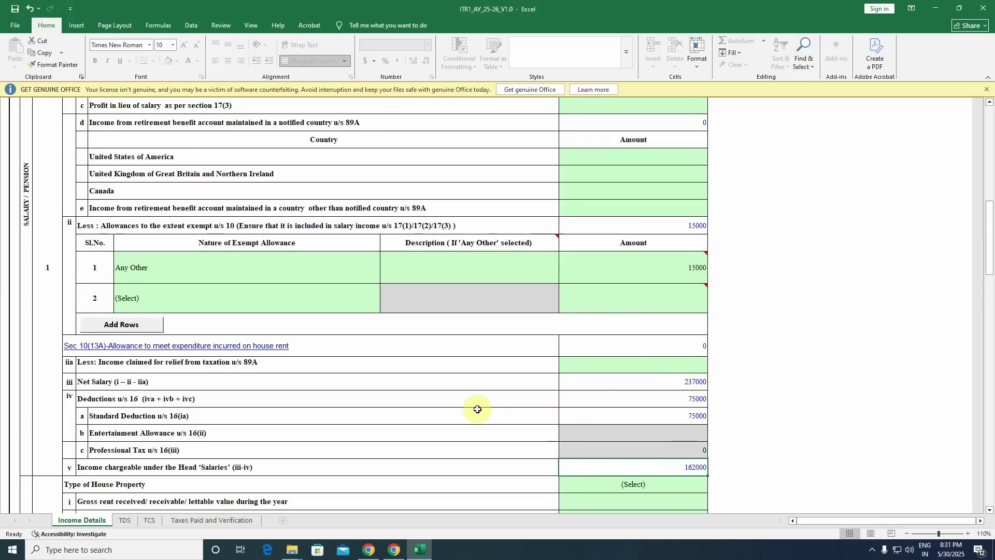
scroll(476, 408, down, 3)
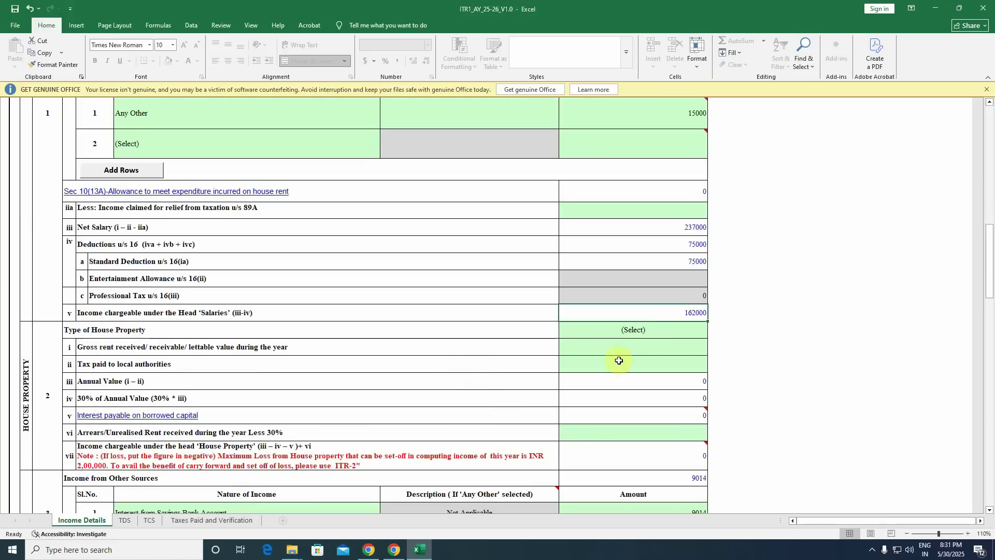
- Replace the Interest from Savings Bank Account amount 9014 with 14986
click(620, 332)
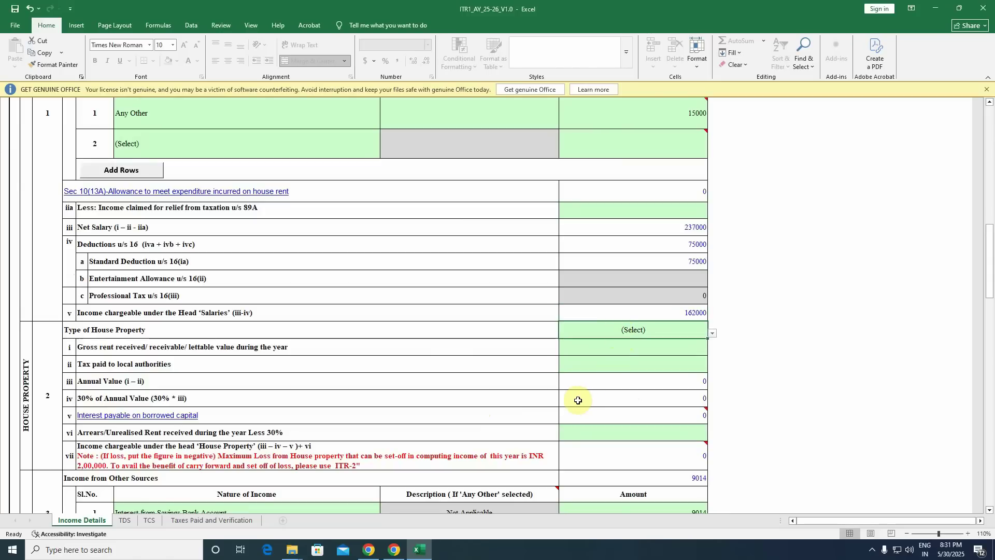
scroll(596, 425, down, 2)
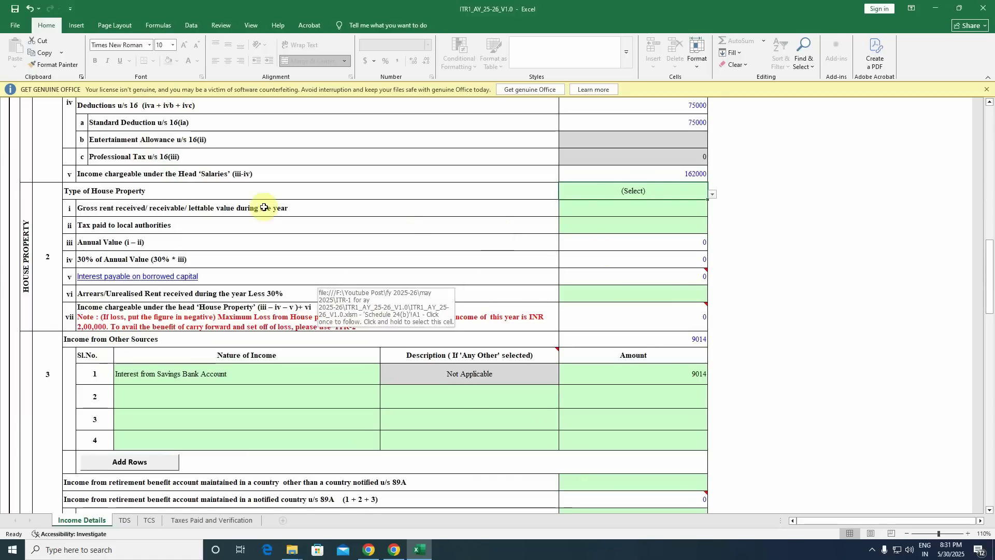
scroll(252, 371, down, 1)
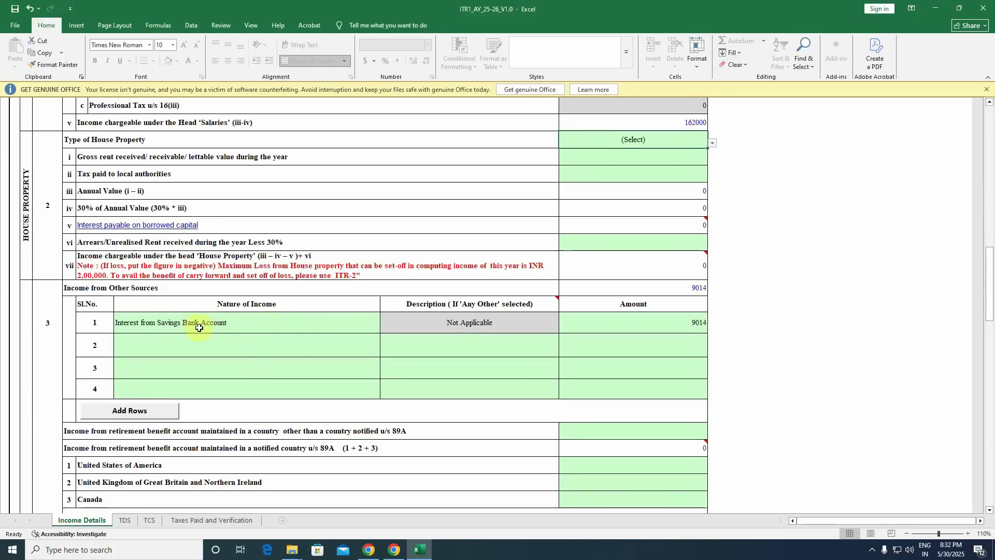
click(650, 321)
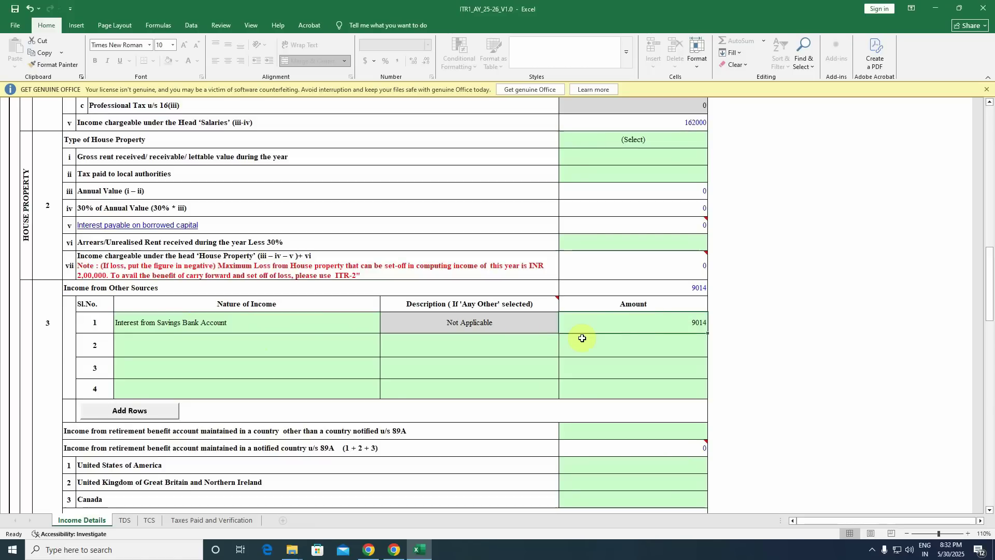
text(1496)
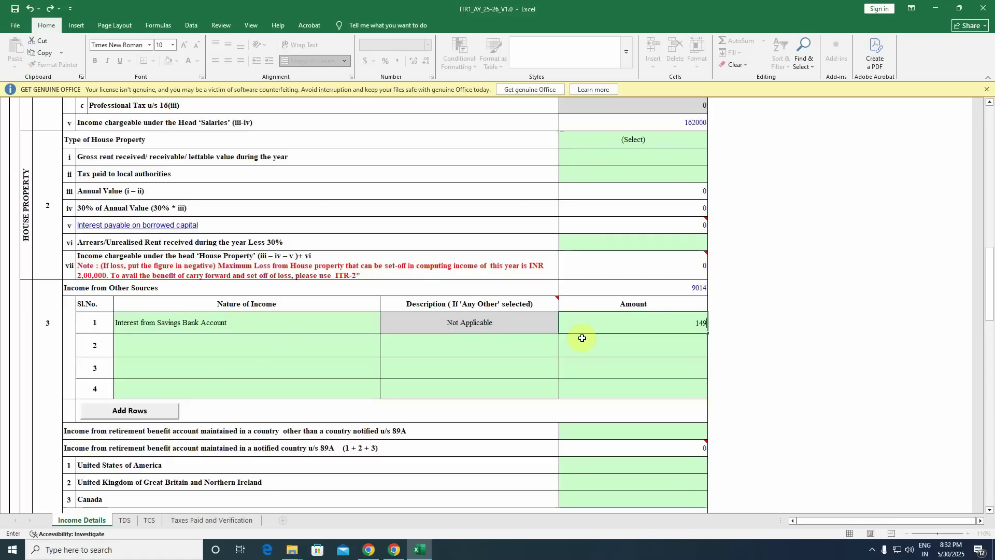
click(272, 339)
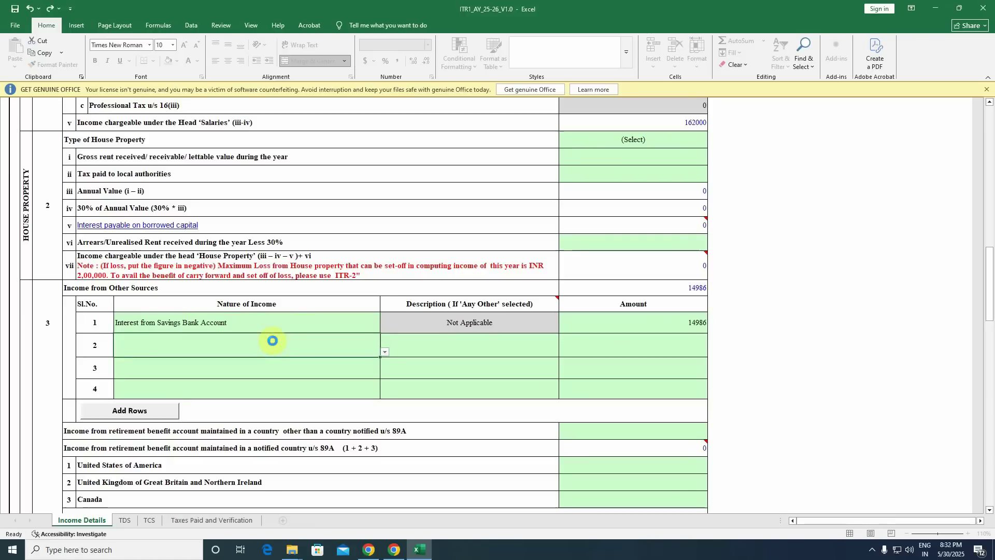
- Add an Any Other income in row 2 described 'commission' with amount 250000
key(alt+Down)
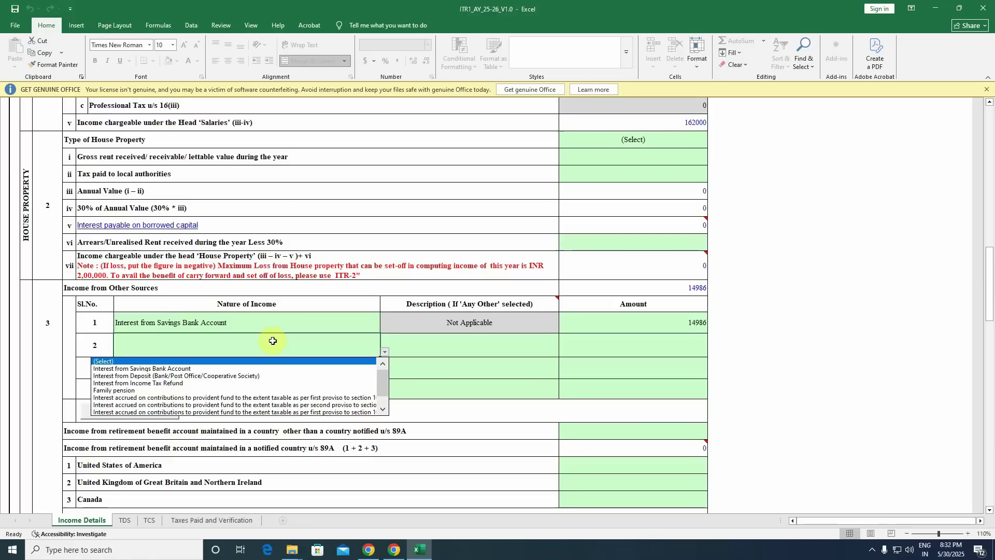
drag(382, 383, 383, 395)
click(167, 412)
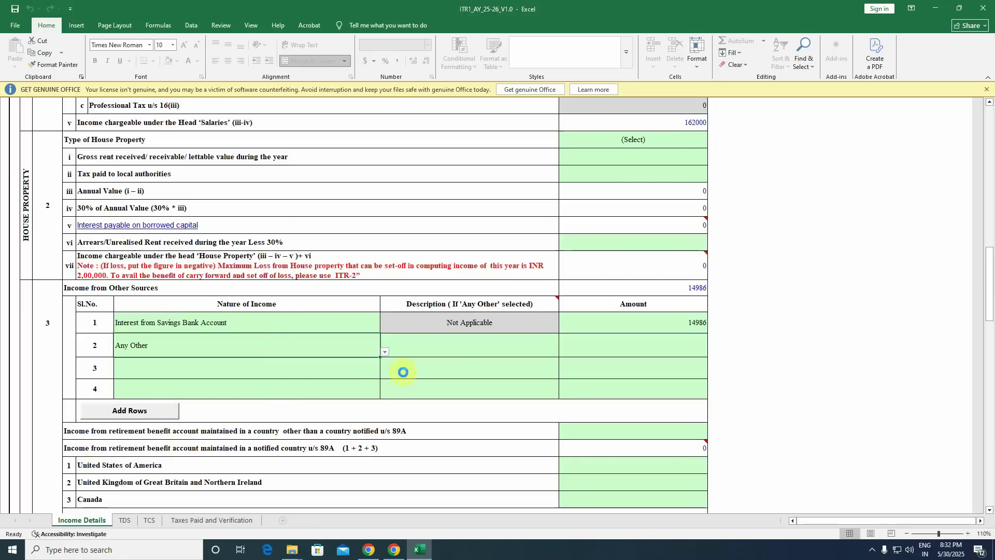
click(439, 345)
text(commission)
key(Tab)
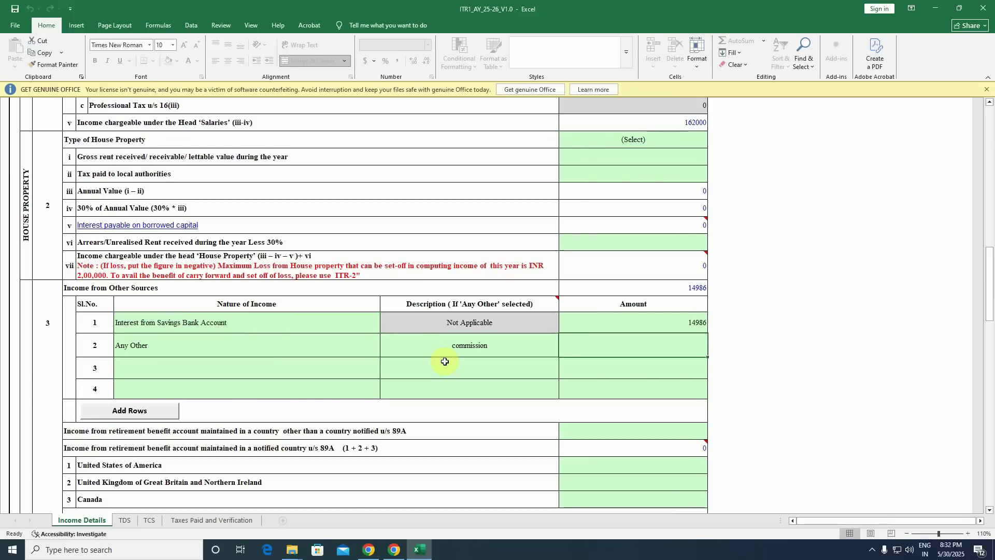
text(250000)
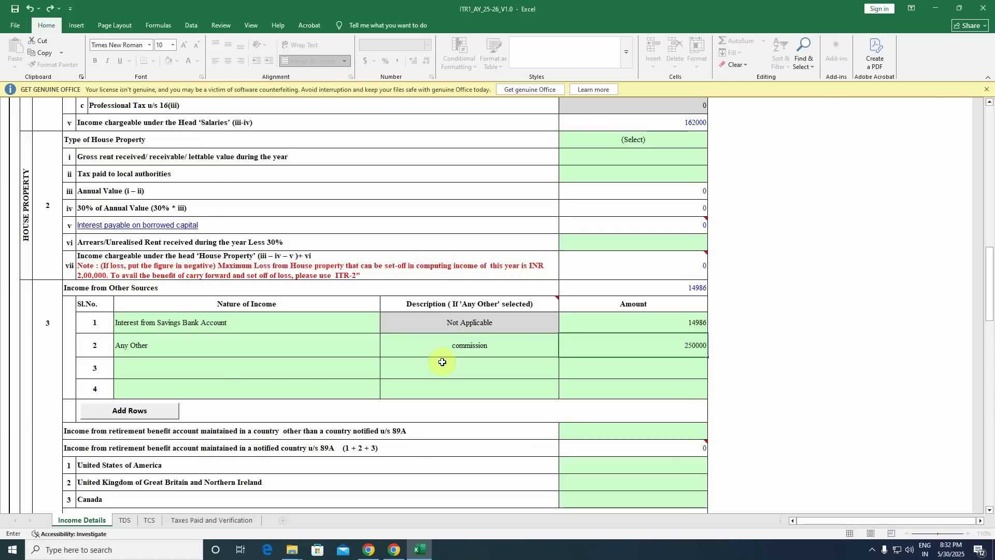
click(216, 367)
- Add a second Any Other income in row 3 described 'other' with amount 200000
key(alt+Down)
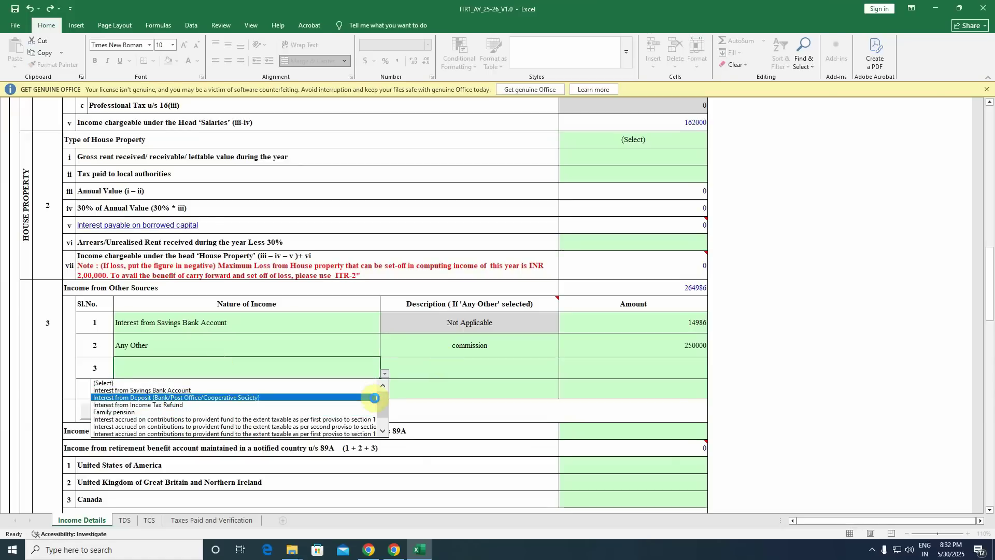
scroll(374, 397, down, 3)
click(130, 433)
click(440, 365)
text(ot)
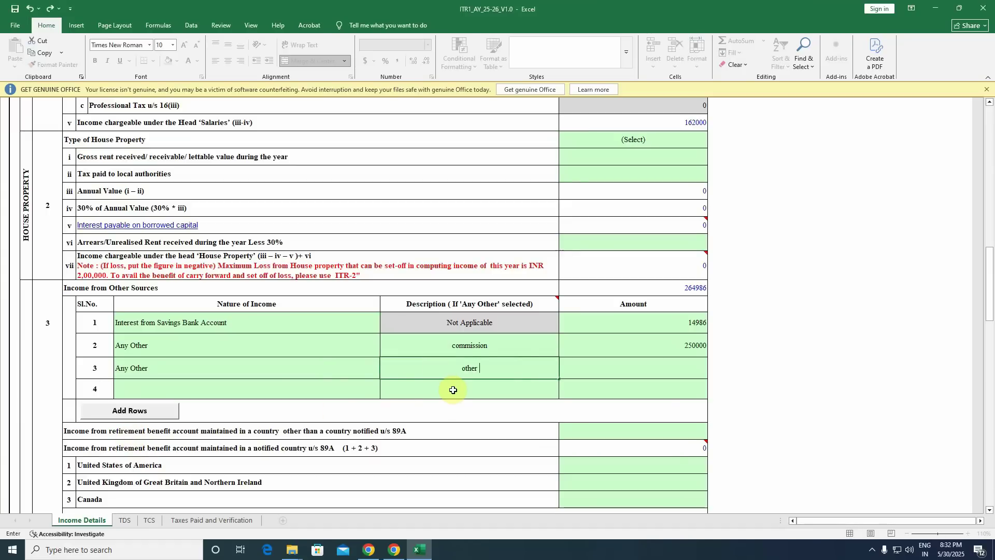
text(her)
click(640, 374)
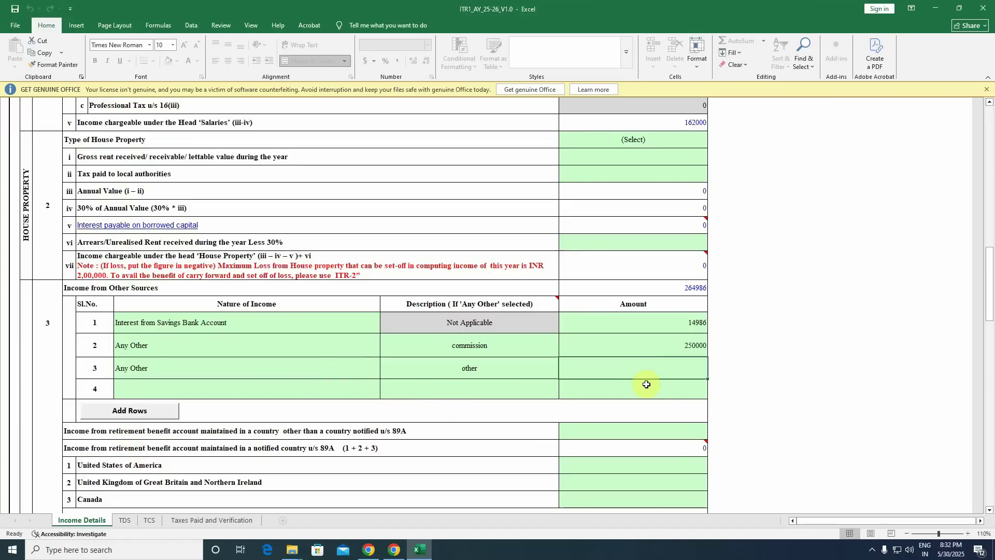
text(200000)
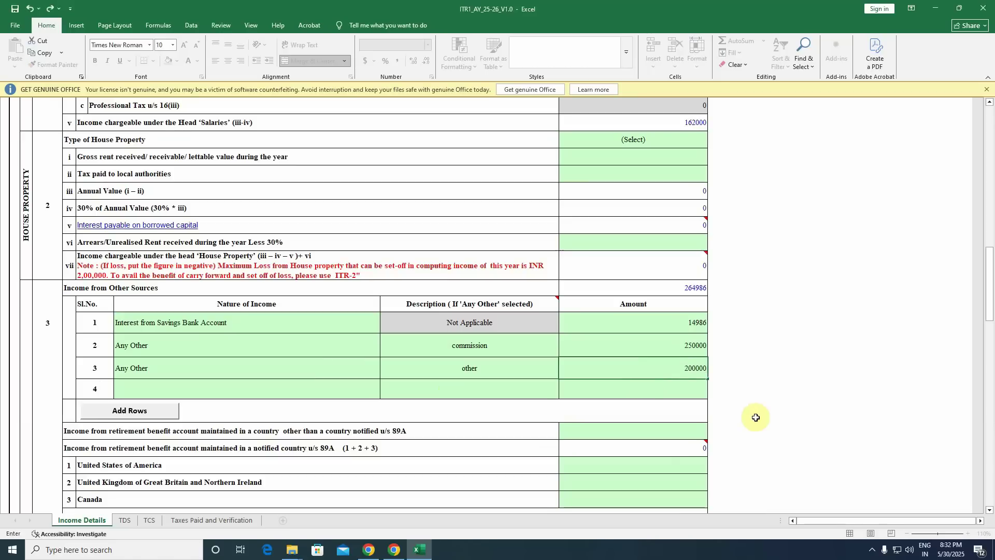
click(644, 384)
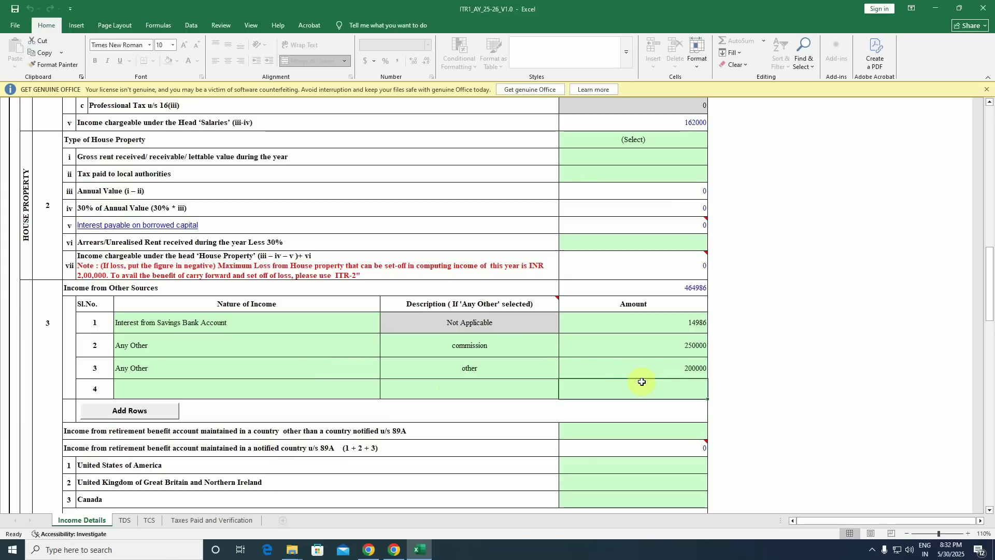
scroll(547, 367, down, 2)
scroll(533, 362, up, 1)
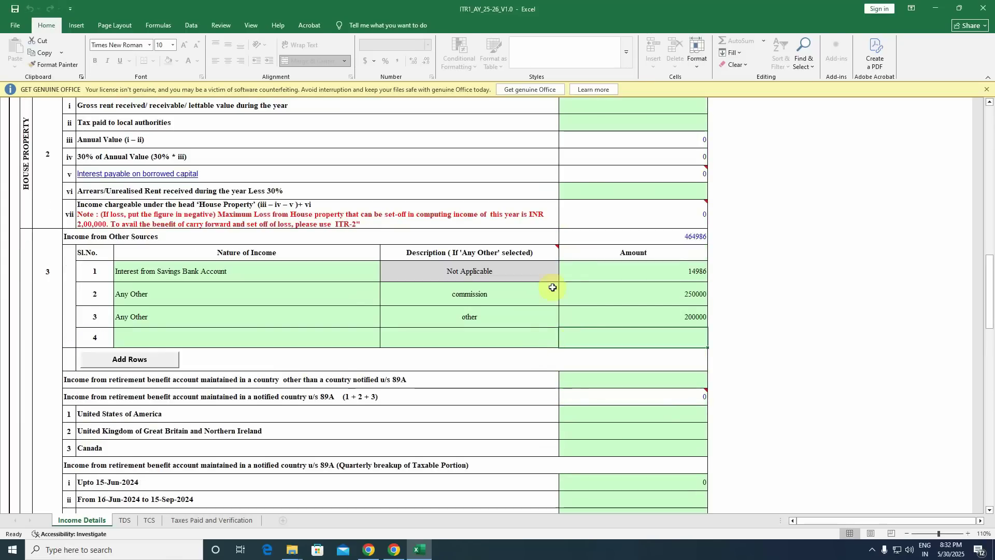
scroll(459, 353, down, 1)
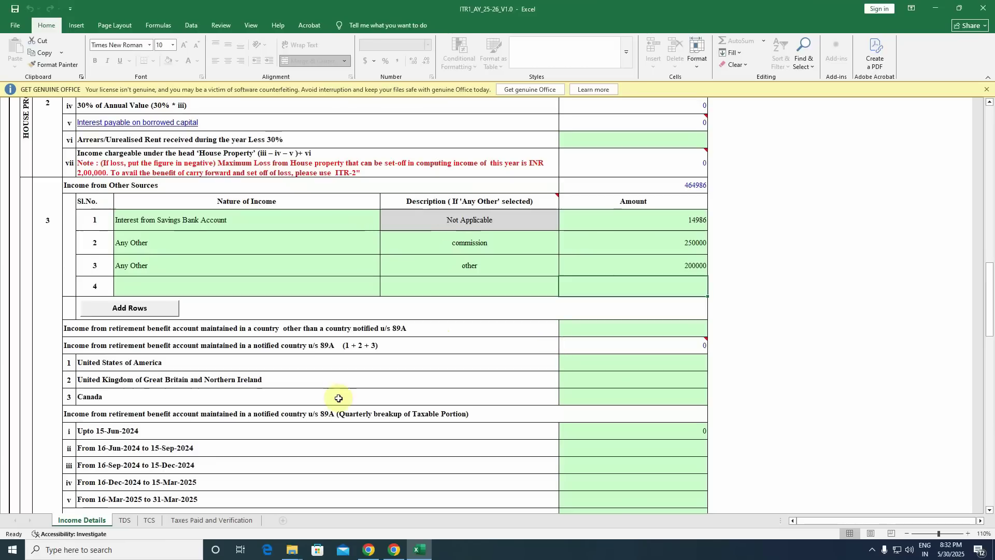
scroll(147, 372, down, 2)
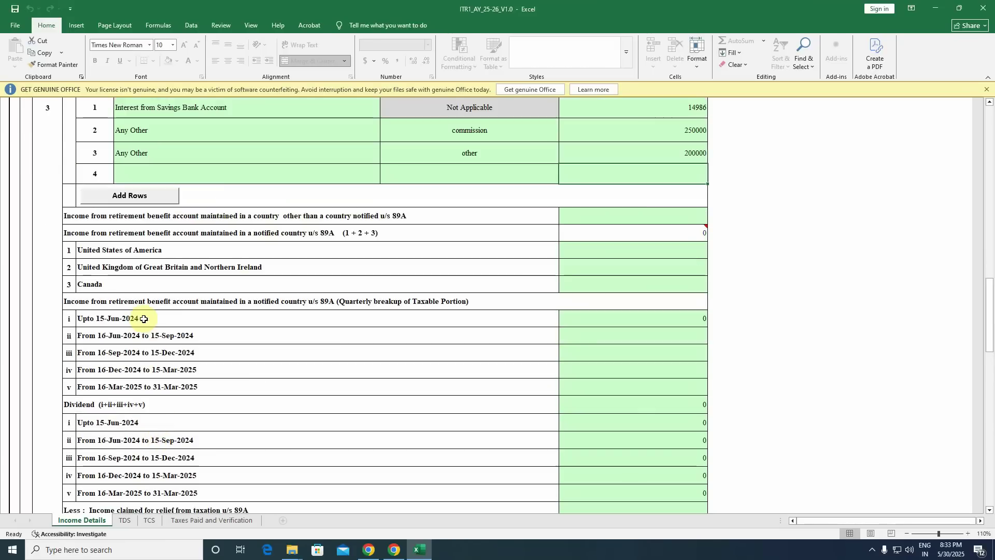
scroll(263, 396, down, 3)
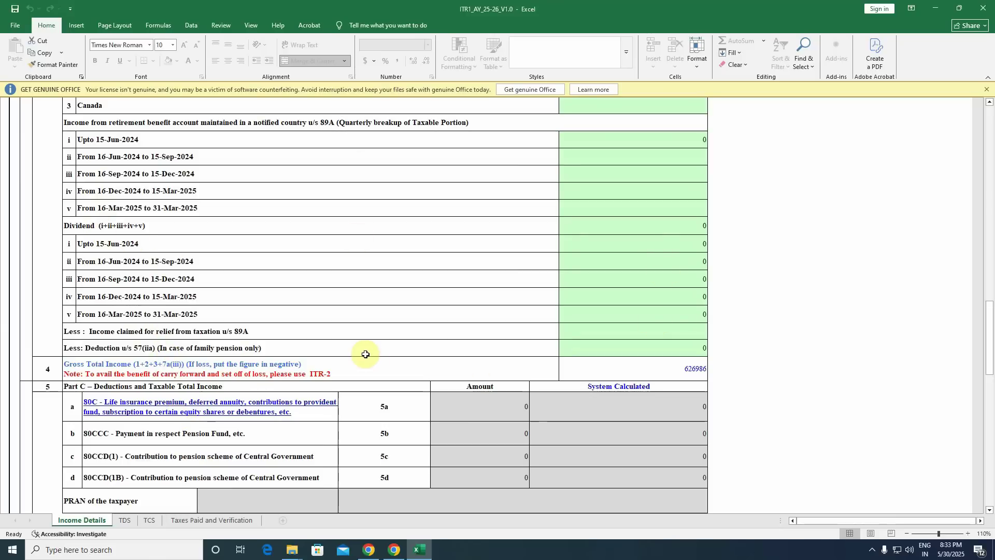
scroll(365, 353, down, 2)
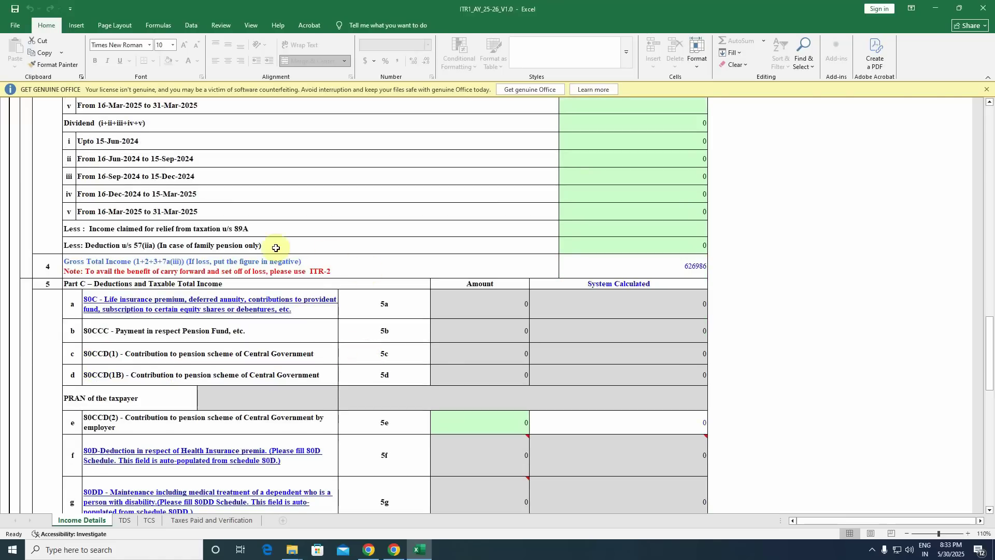
click(644, 260)
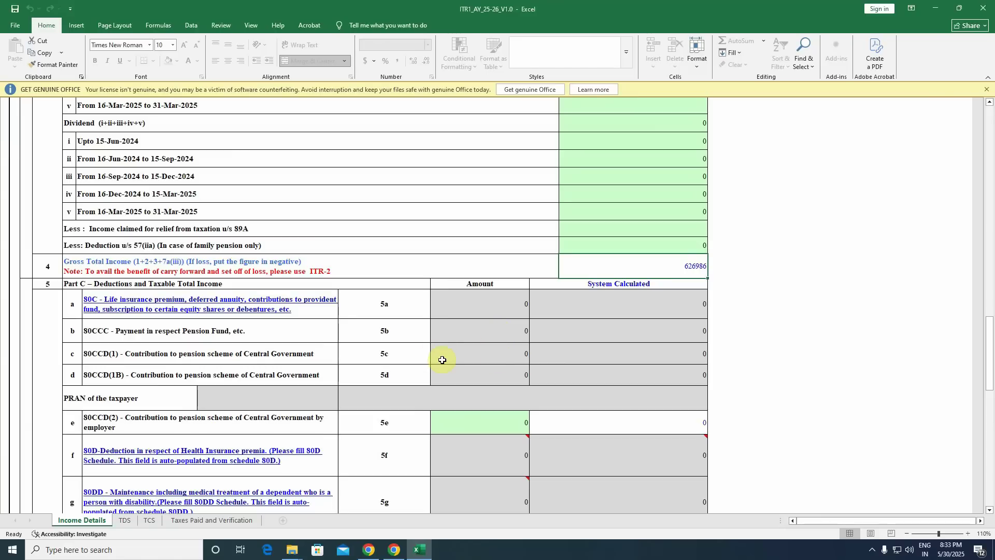
scroll(442, 360, up, 15)
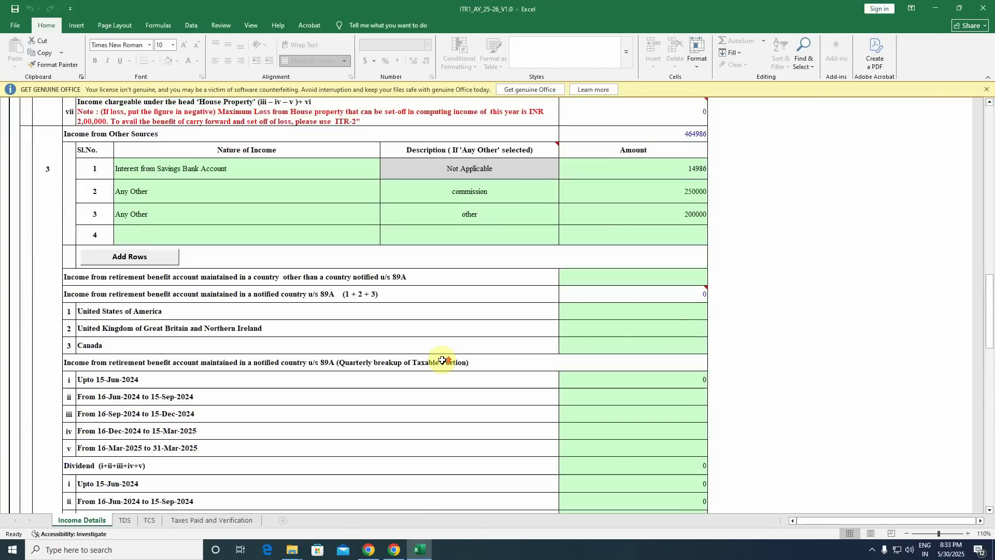
scroll(442, 360, up, 10)
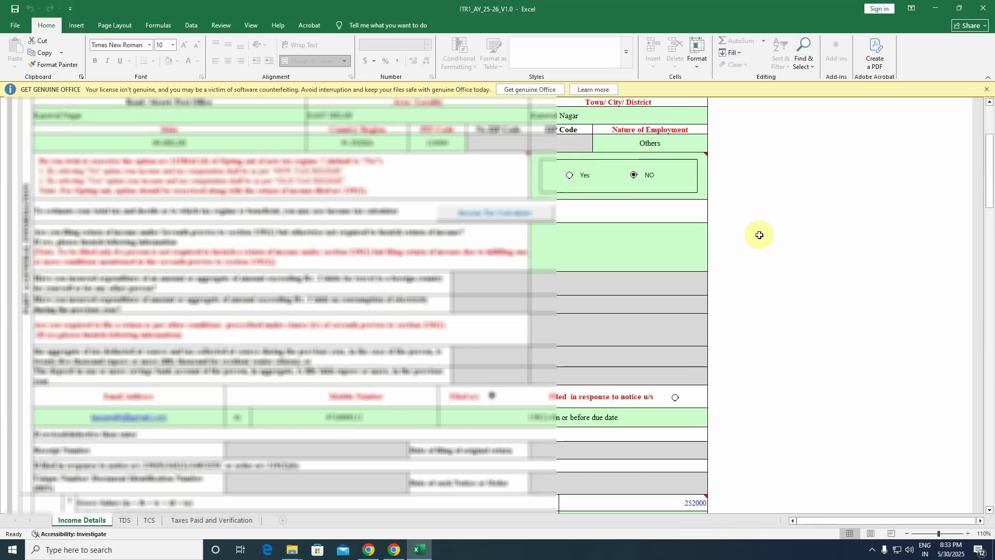
mouse_move(568, 179)
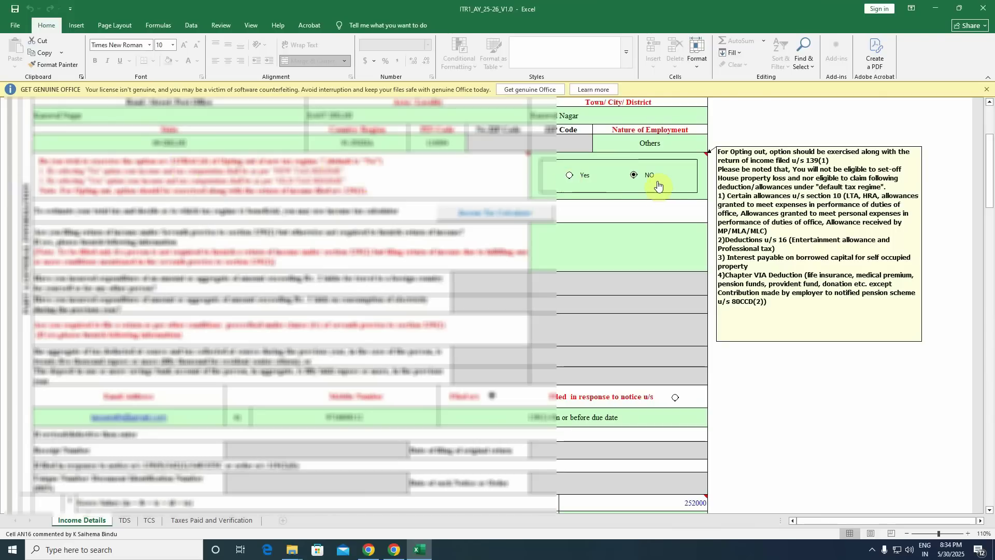
click(682, 214)
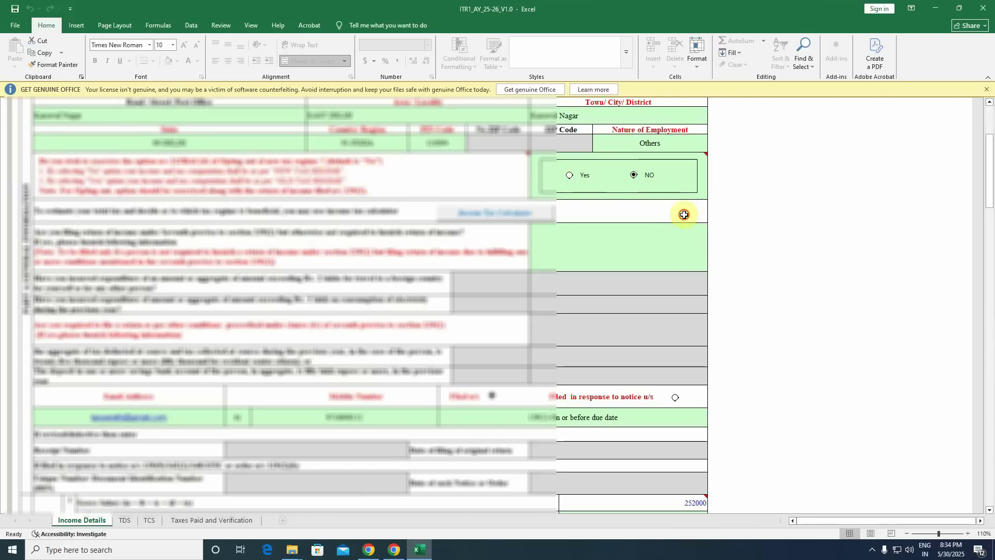
scroll(666, 305, down, 20)
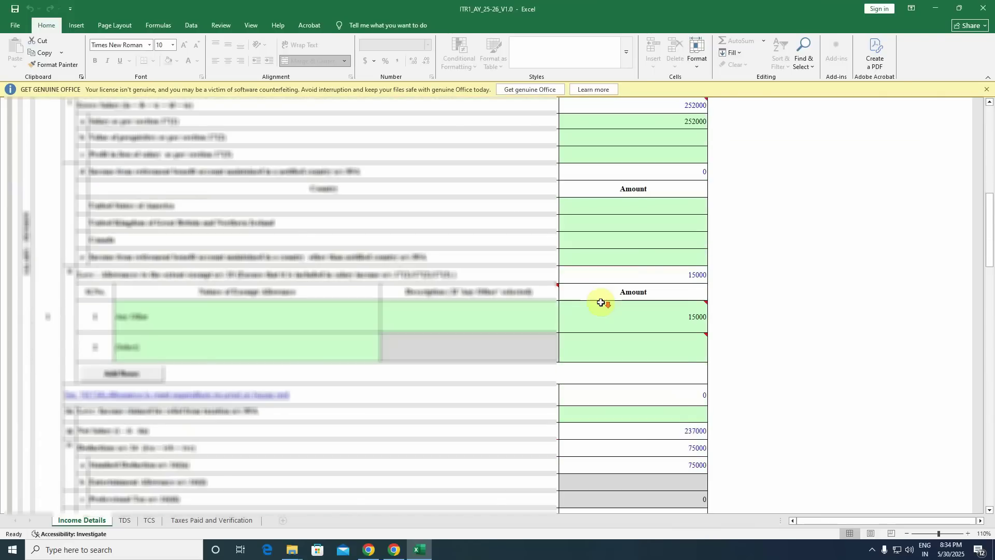
scroll(598, 300, down, 5)
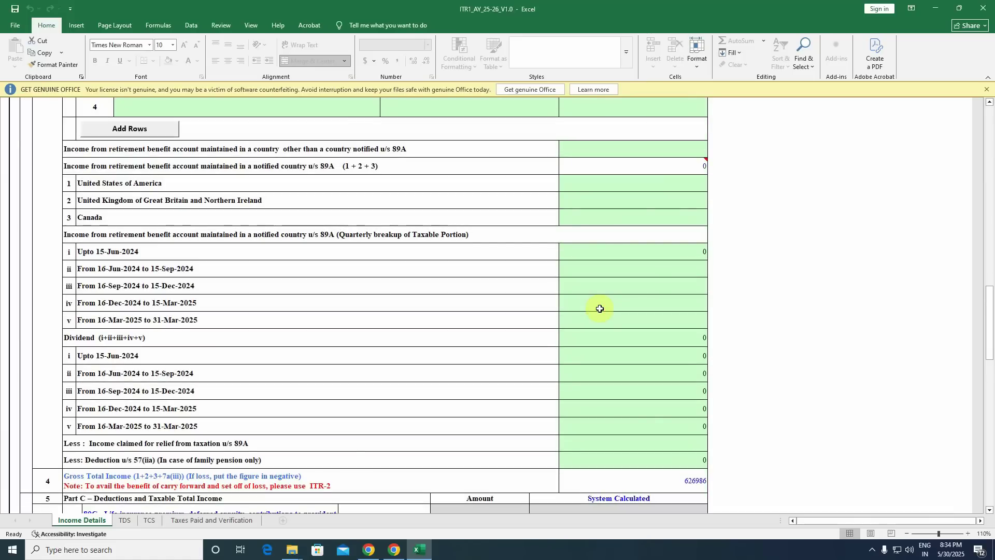
scroll(600, 301, down, 10)
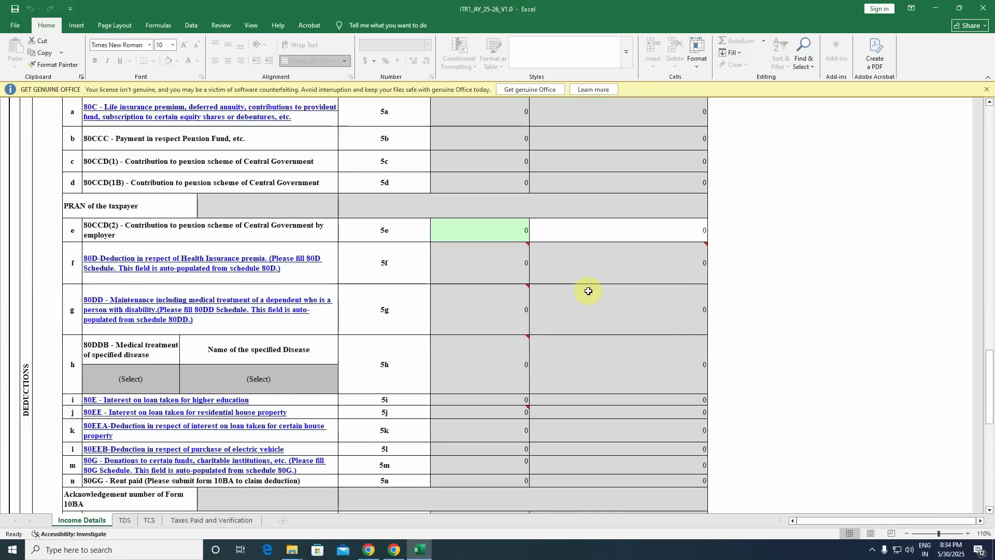
scroll(590, 300, up, 5)
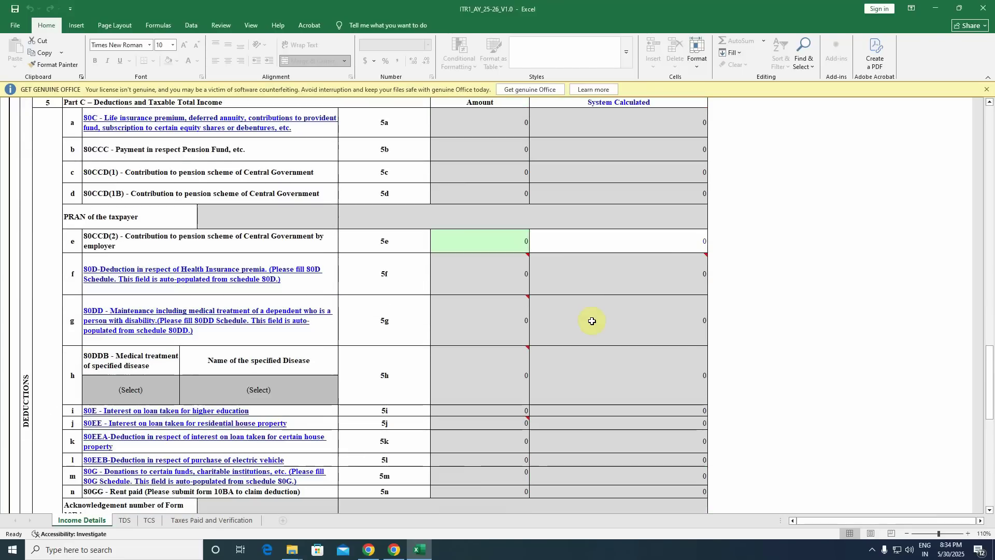
scroll(591, 321, up, 4)
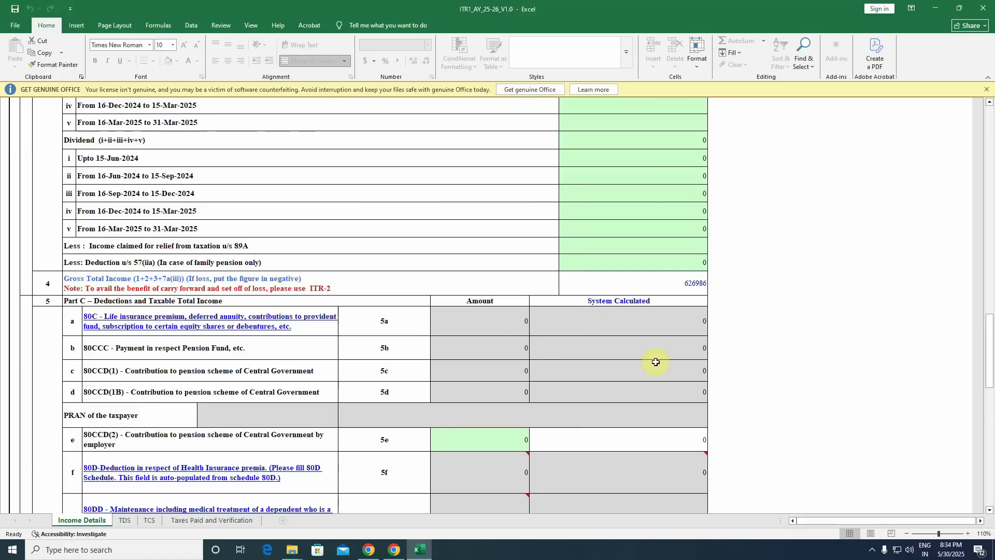
scroll(477, 368, down, 6)
scroll(488, 410, up, 6)
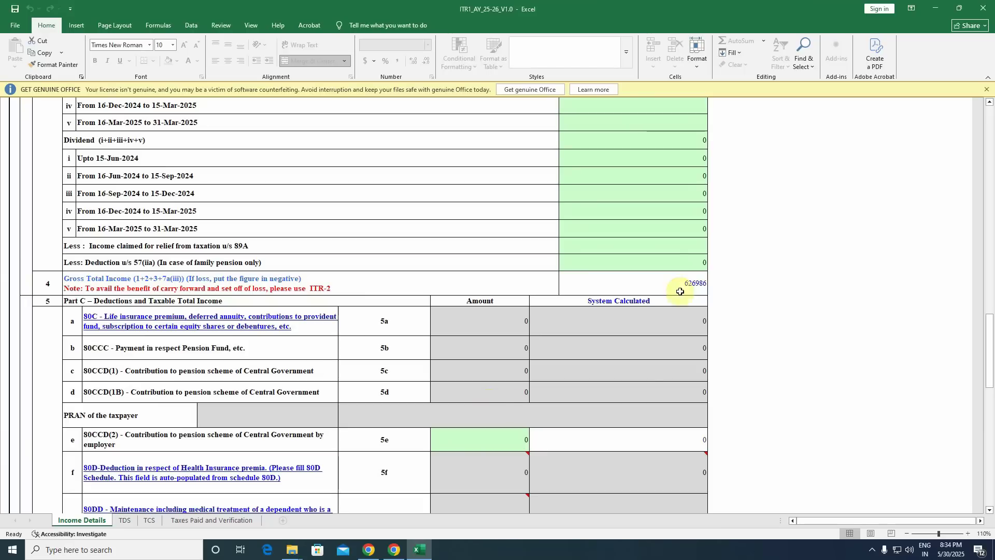
scroll(635, 406, down, 1)
scroll(635, 406, down, 10)
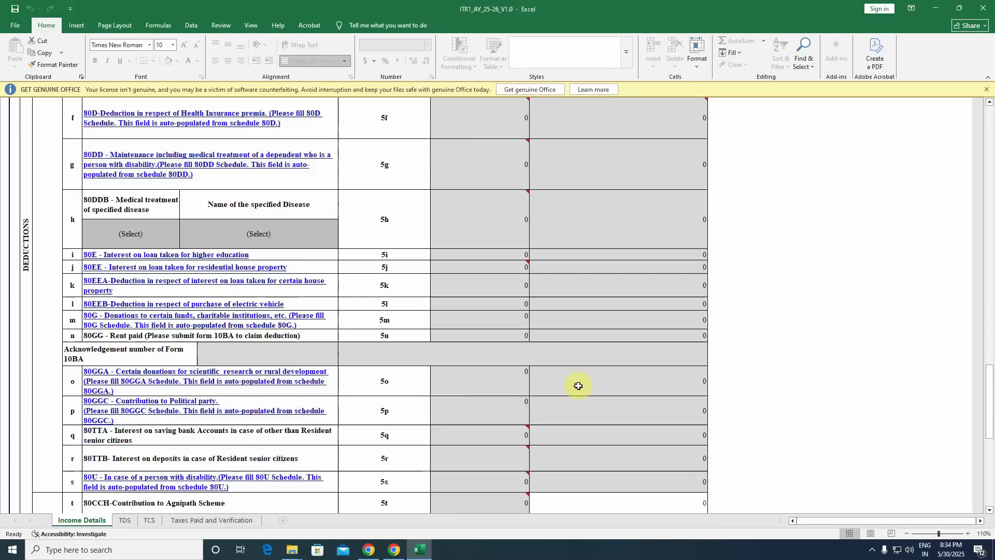
scroll(592, 377, down, 2)
click(670, 229)
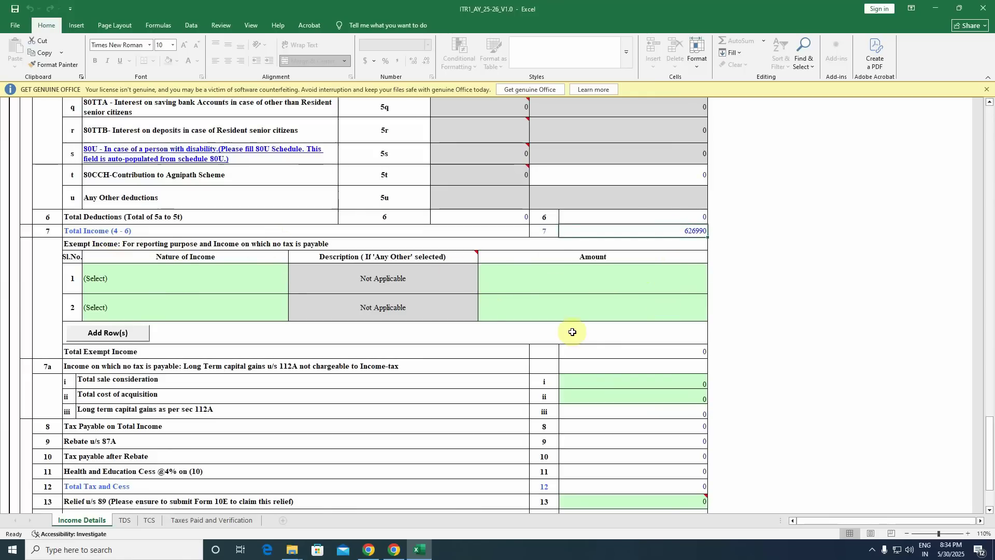
scroll(388, 356, down, 4)
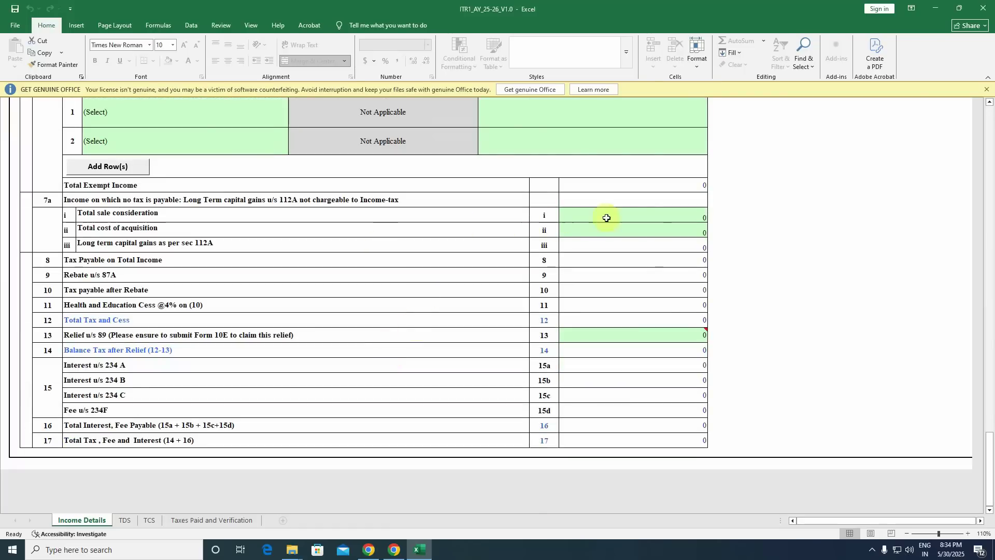
drag(989, 468, 989, 112)
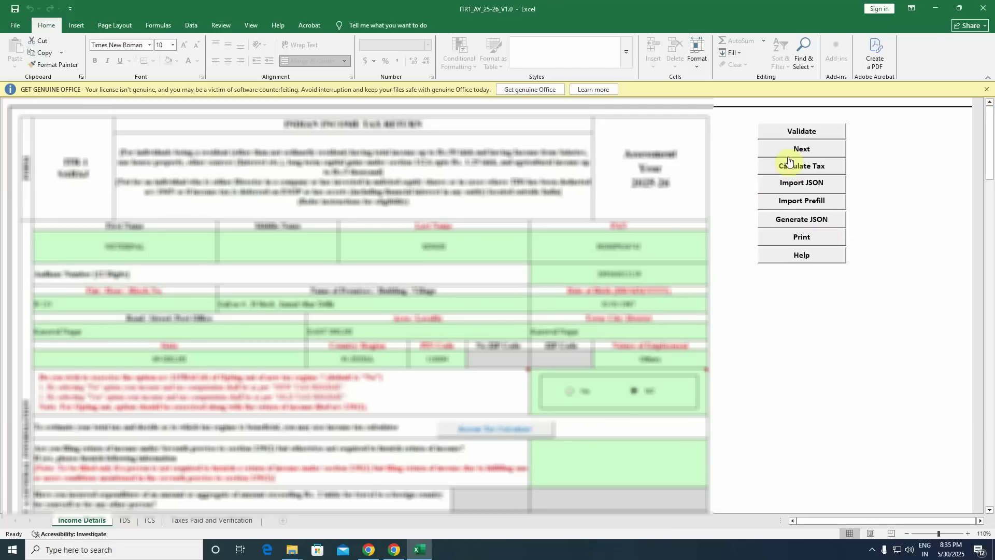
- Validate the form, dismiss the message, and show the choices for the green question under the Yes/NO option
click(792, 131)
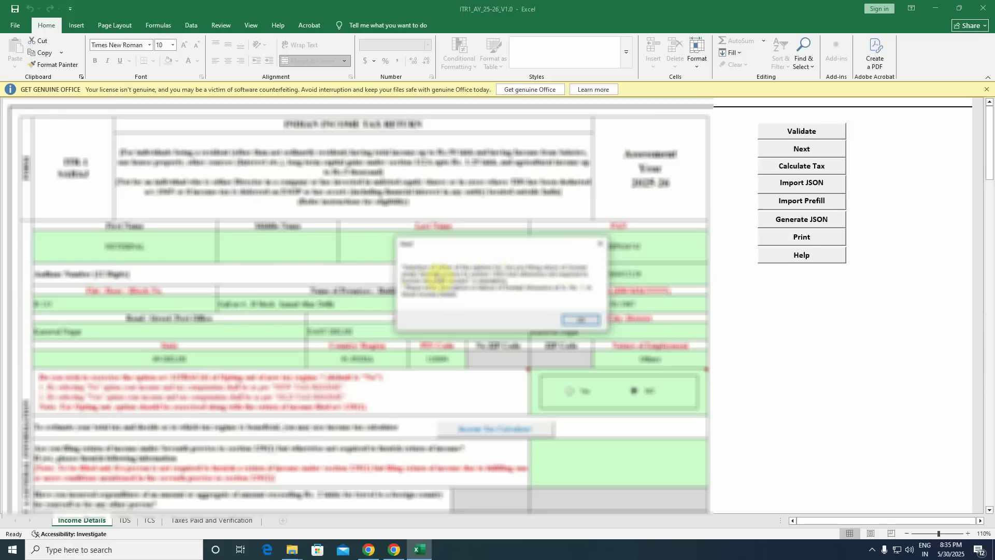
click(575, 320)
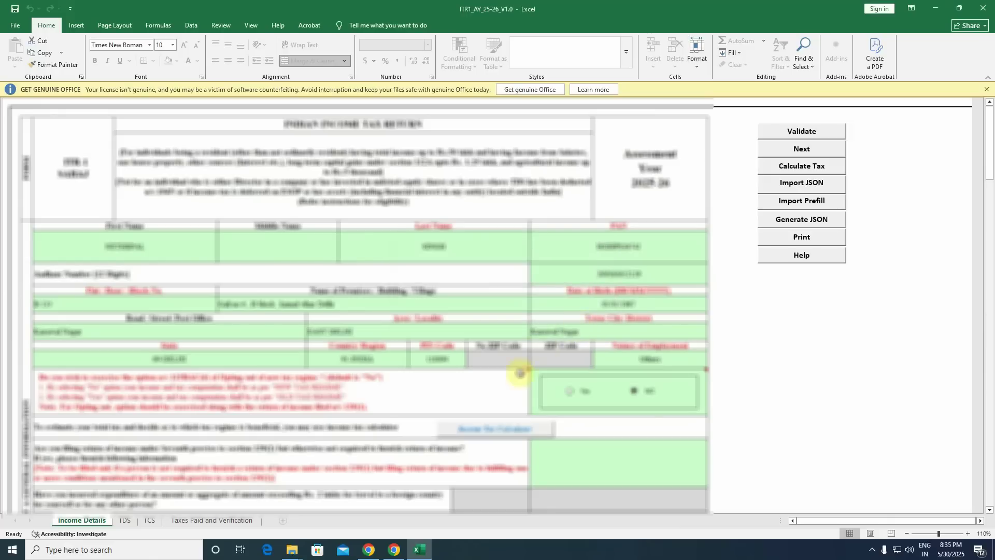
scroll(402, 384, down, 3)
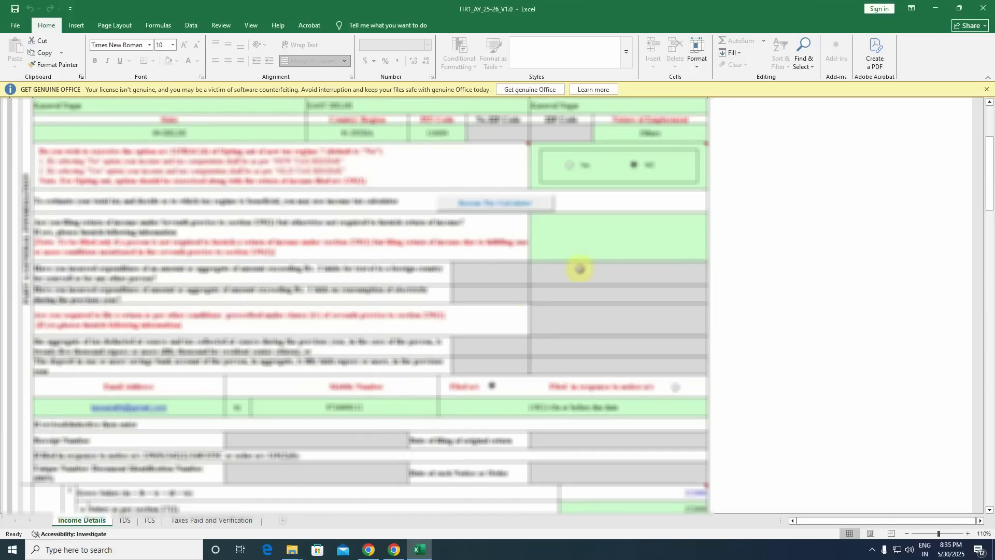
click(604, 234)
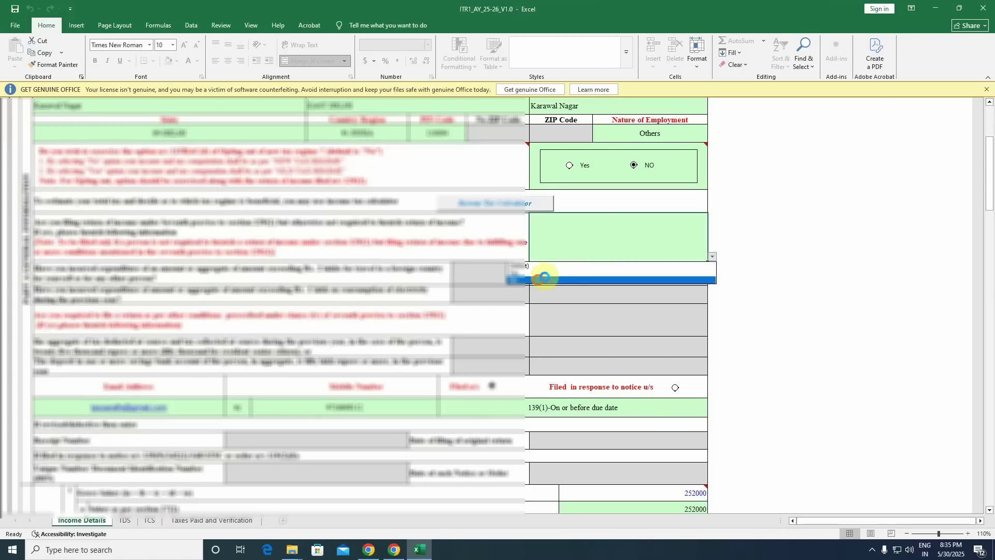
- Answer the green question after the regime opt-out with No, briefly trying Yes first
click(537, 280)
click(726, 294)
click(645, 234)
key(alt+Down)
click(540, 268)
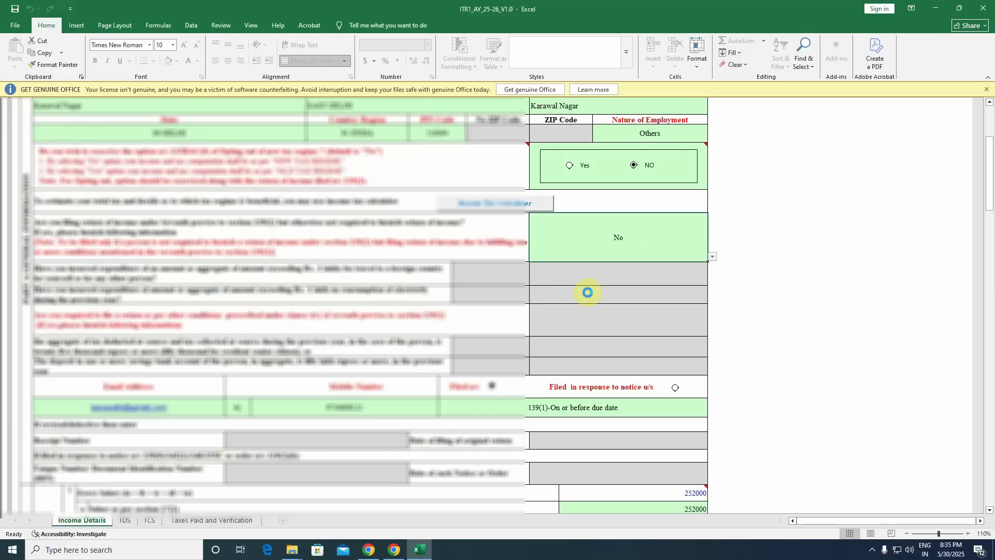
key(alt+Down)
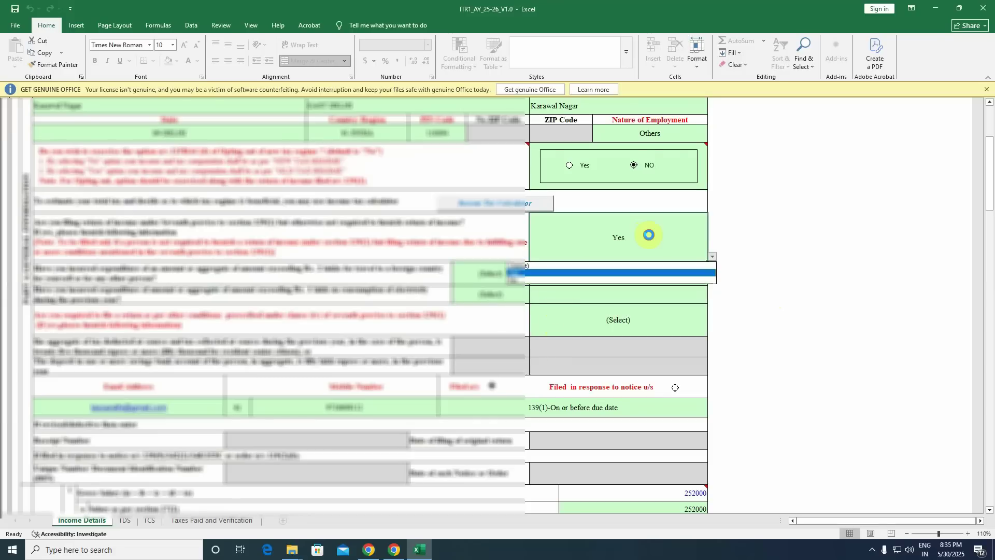
click(559, 277)
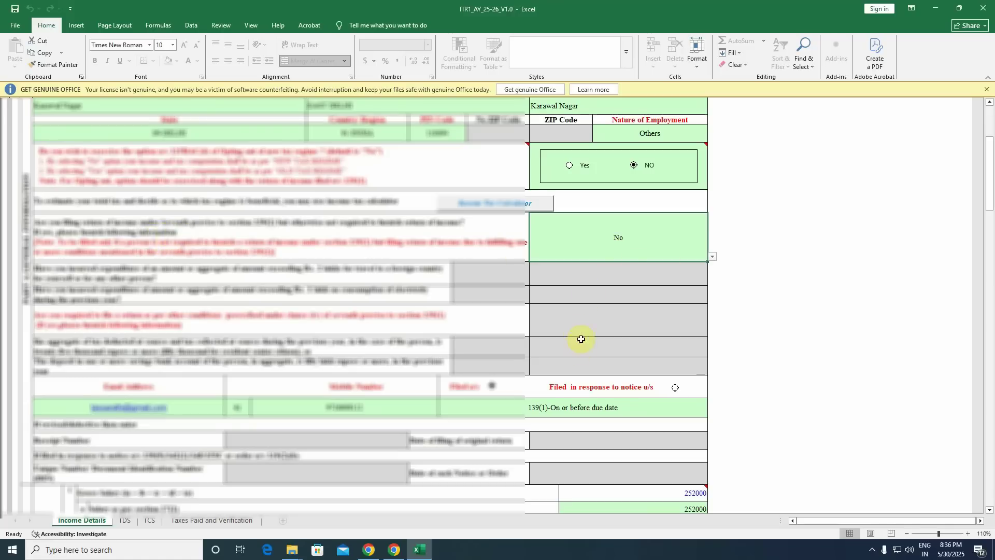
scroll(637, 311, up, 1)
scroll(637, 310, up, 5)
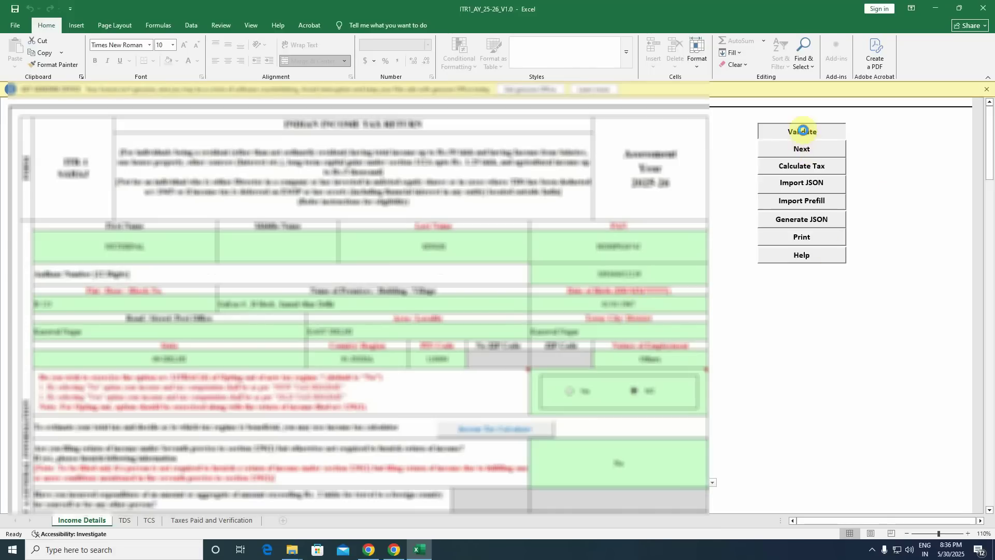
- Validate again, then enter 'other' as the row-1 description of the 15000 Any Other exempt allowance
click(810, 131)
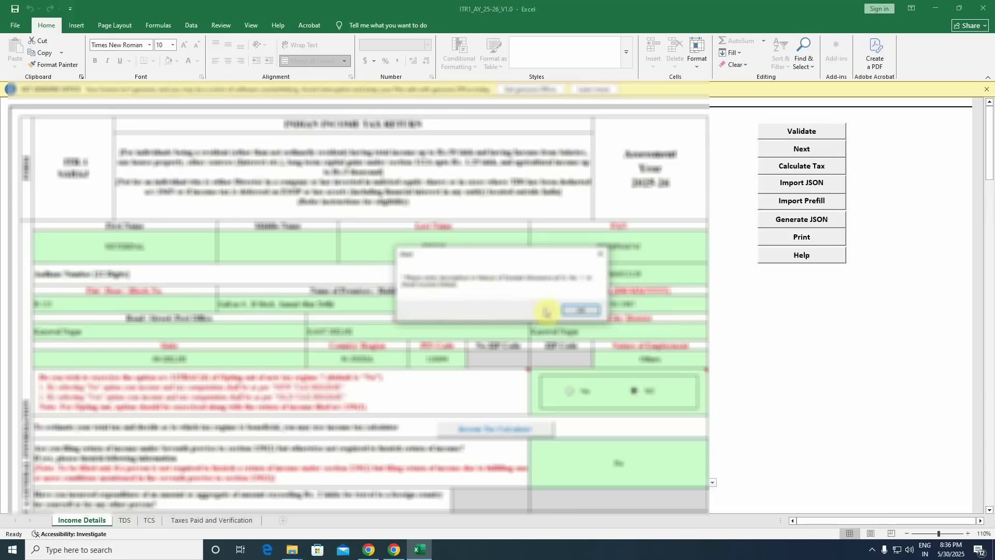
click(579, 314)
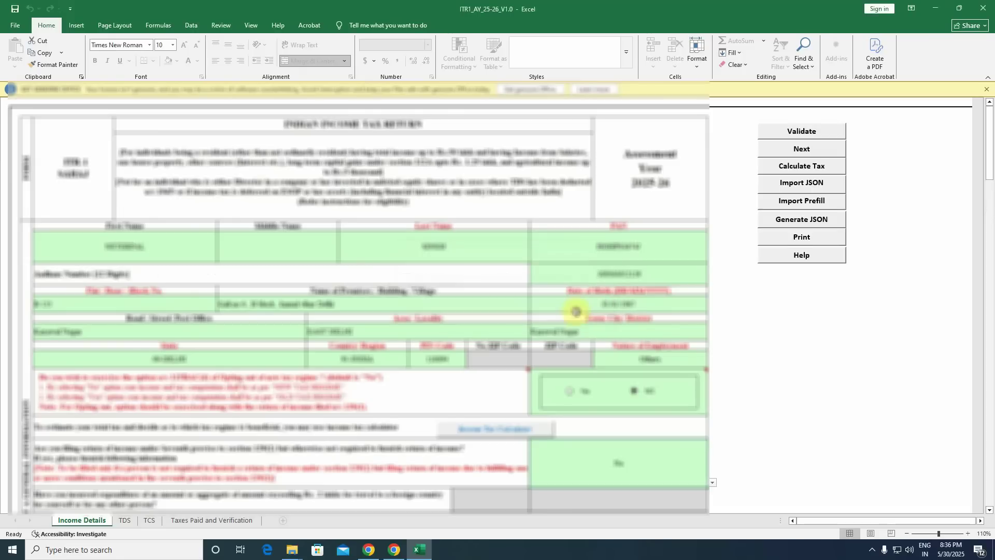
scroll(409, 363, down, 10)
scroll(413, 352, down, 2)
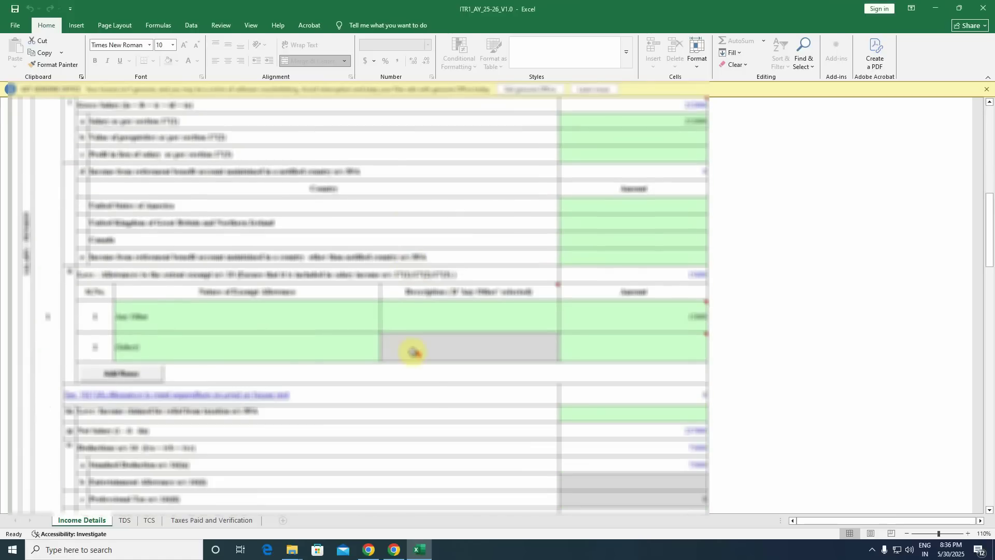
double_click(435, 323)
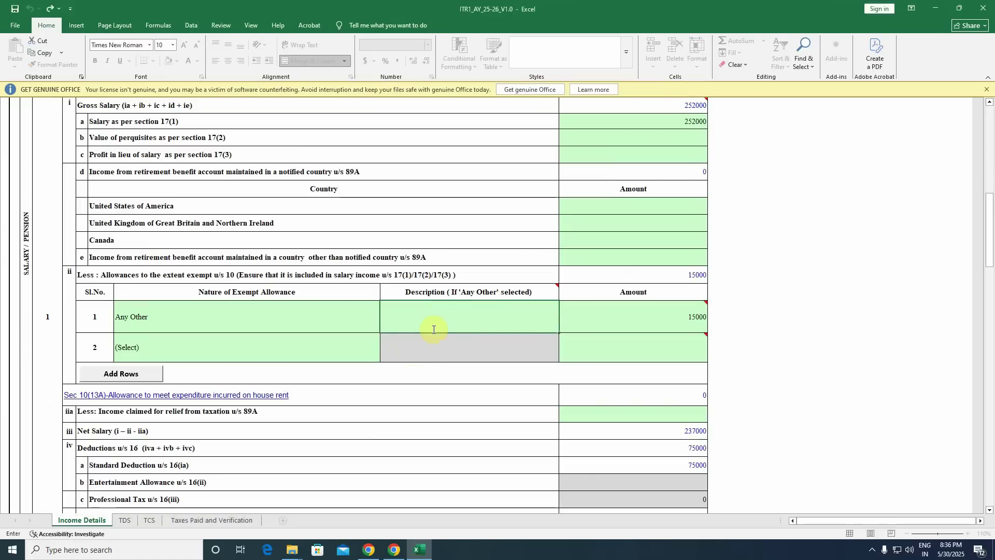
text(other)
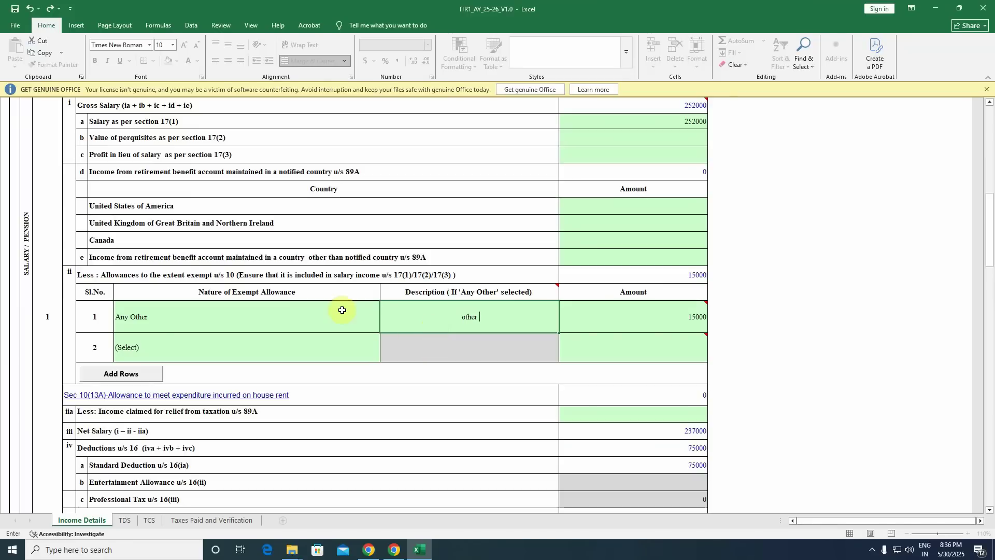
click(822, 366)
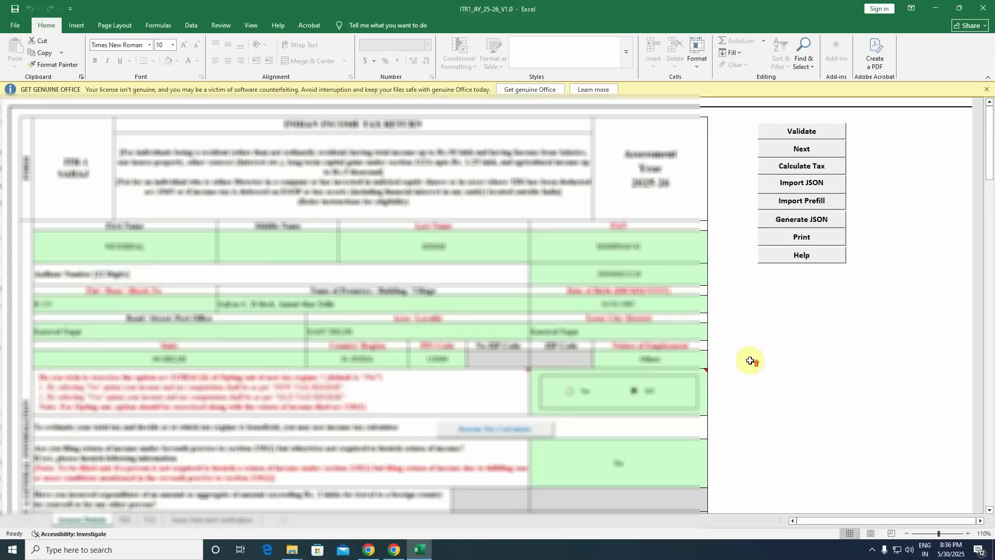
- Validate the Income Details sheet, then the TDS sheet, dismissing each message
click(798, 133)
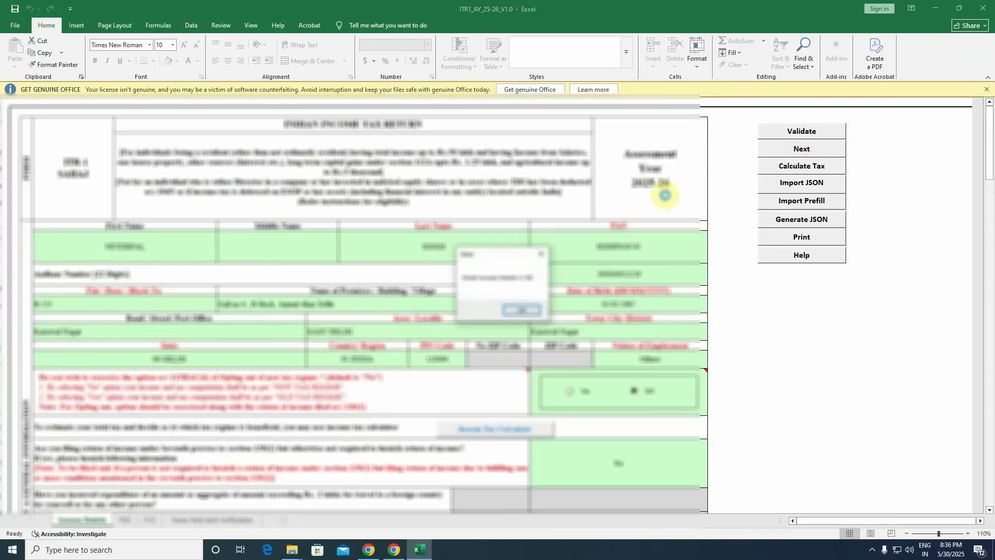
click(522, 310)
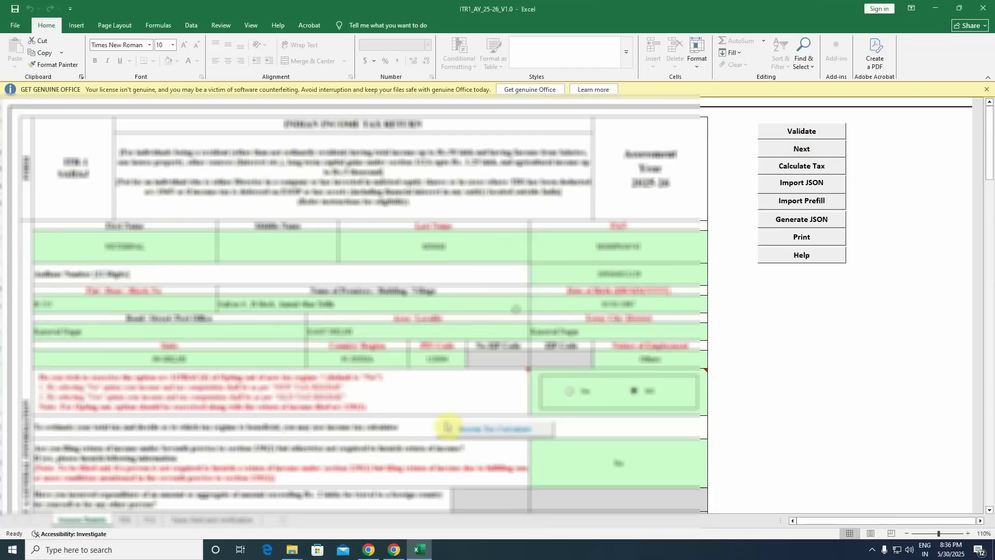
click(125, 519)
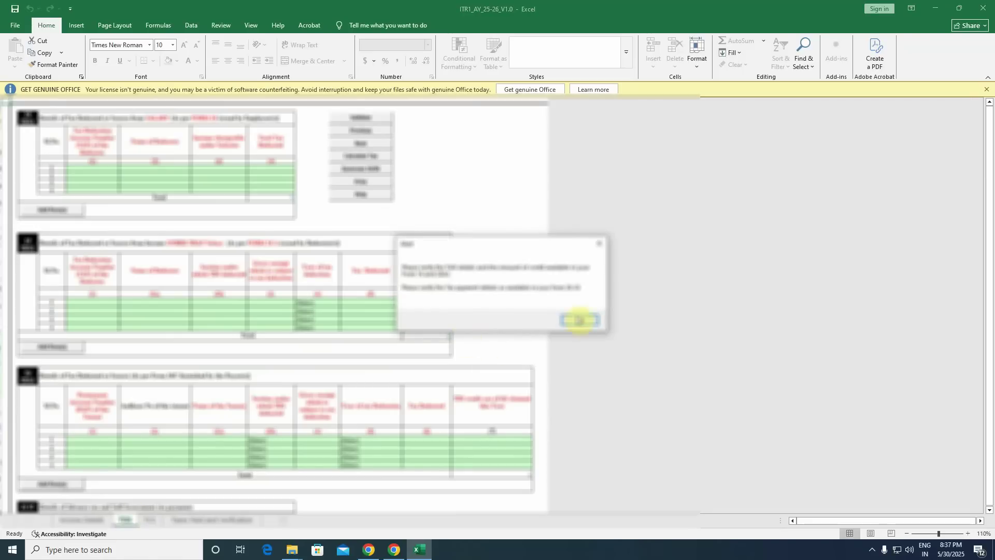
click(581, 320)
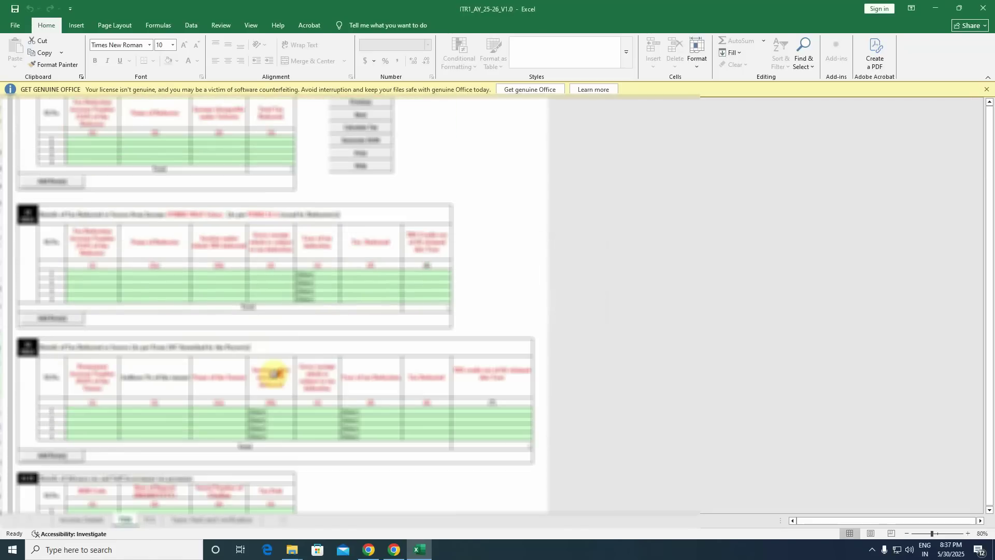
click(361, 118)
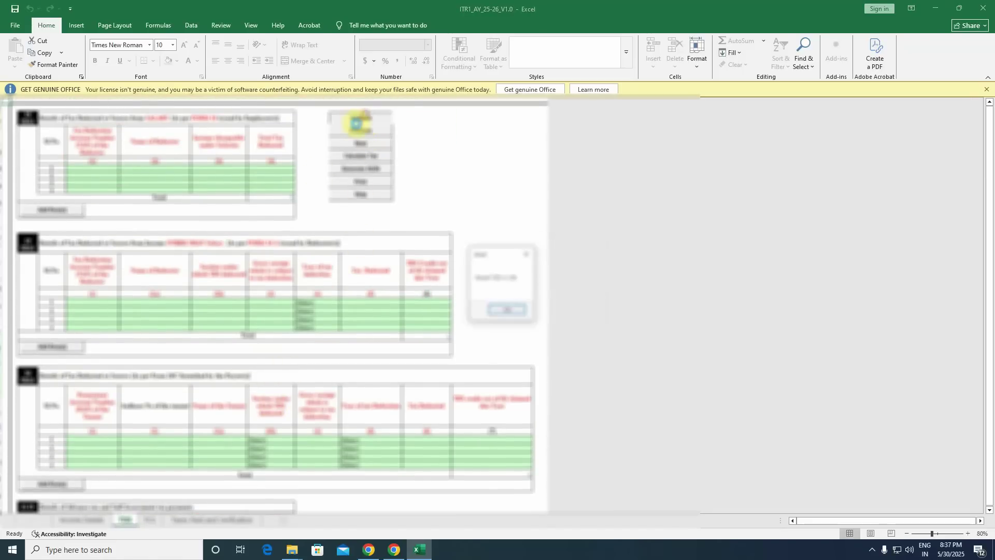
click(508, 310)
- Validate the empty TCS sheet and acknowledge the 'Sheet TCS is Ok' confirmation
click(149, 520)
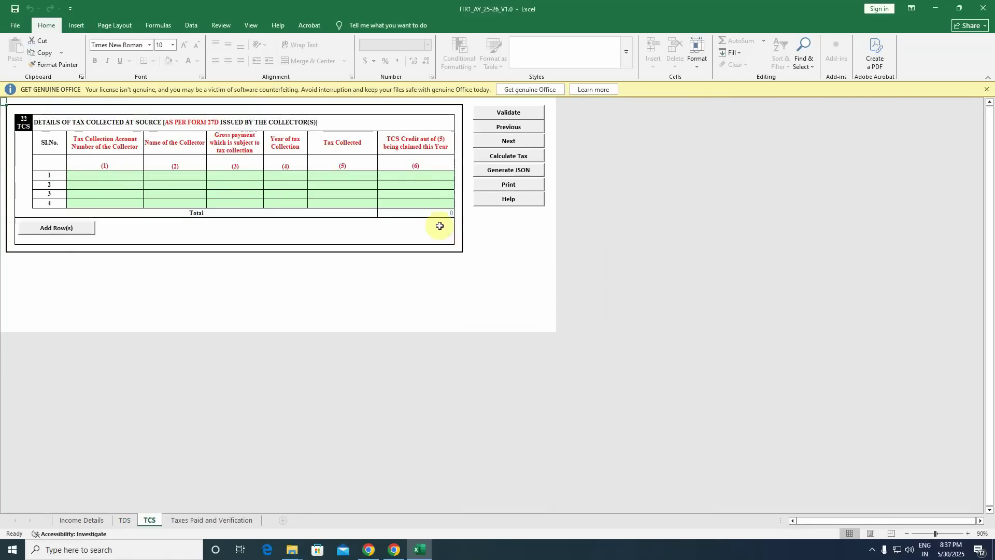
click(523, 111)
click(498, 313)
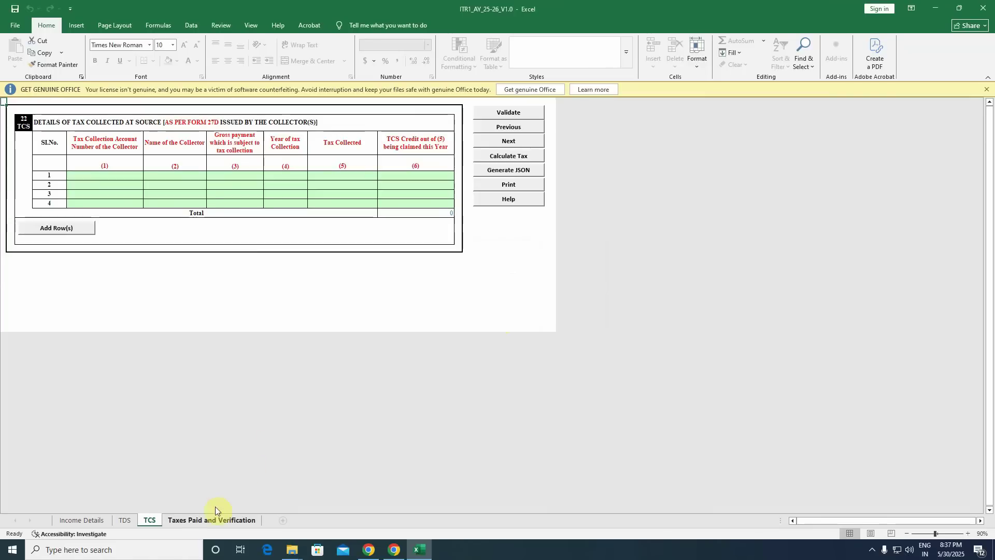
- Show the Taxes Paid and Verification sheet at 118% zoom and validate it
click(207, 519)
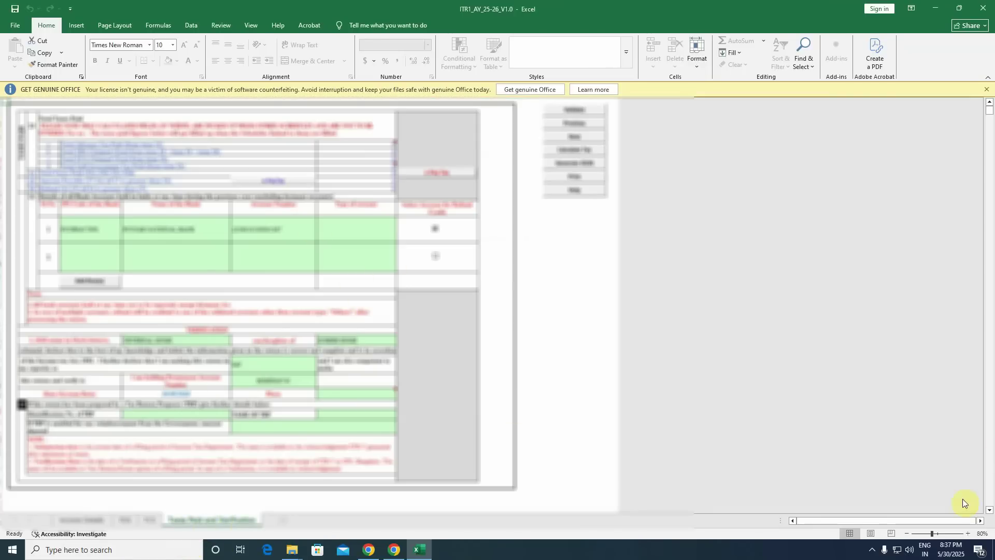
drag(932, 534, 939, 533)
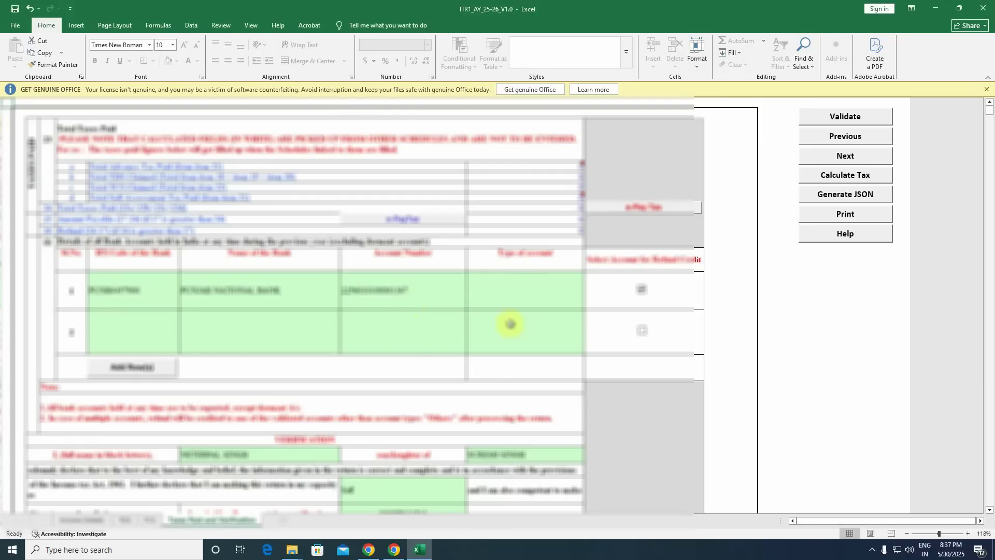
scroll(503, 316, down, 5)
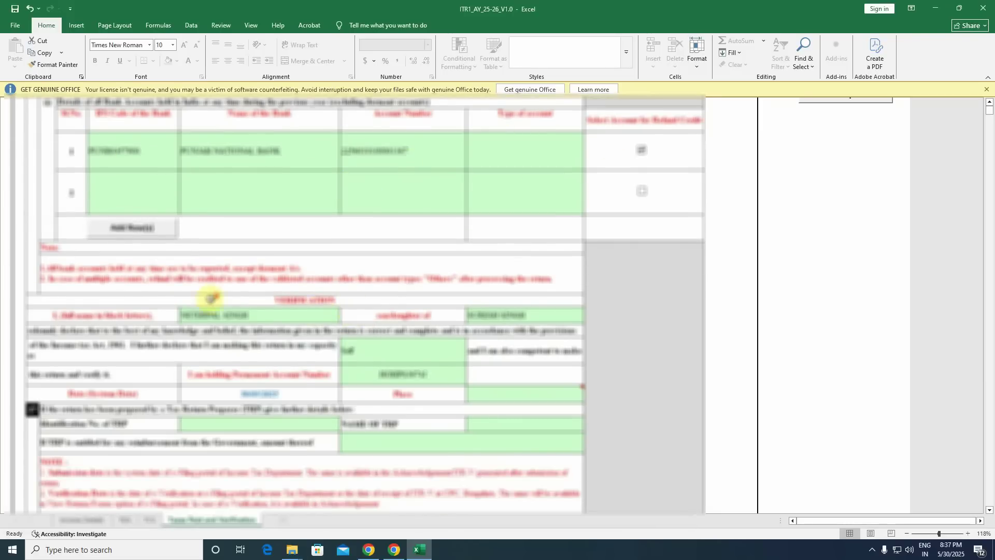
scroll(363, 282, down, 5)
scroll(369, 326, up, 3)
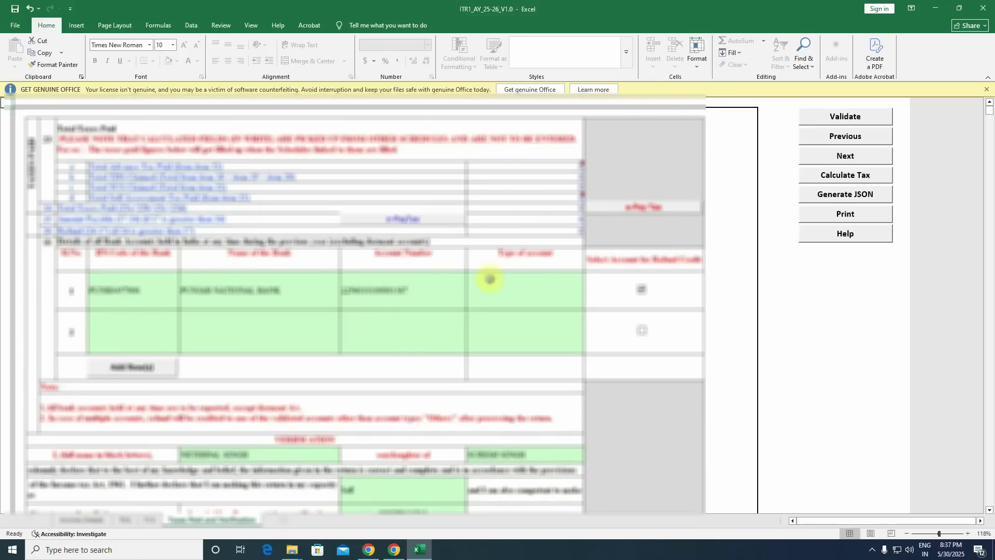
click(850, 117)
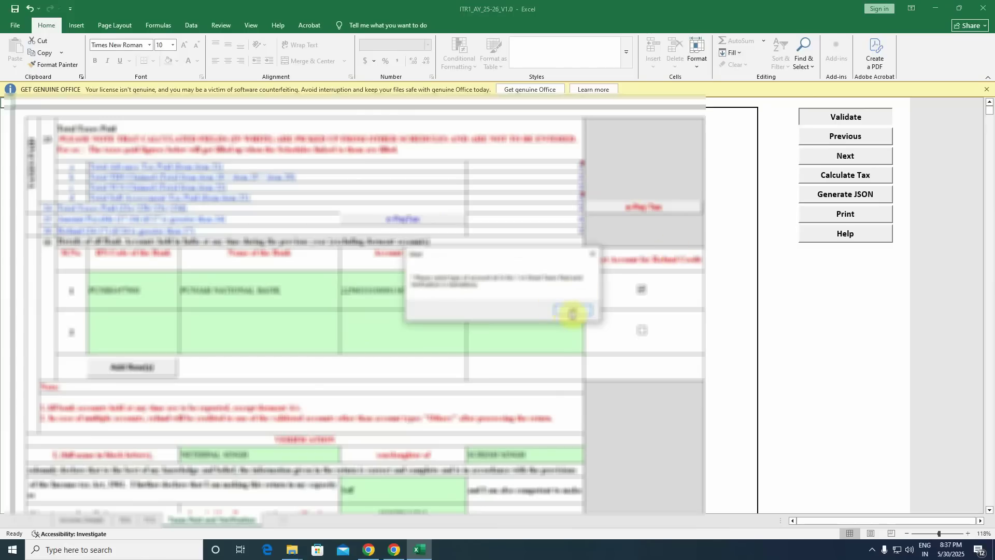
click(572, 313)
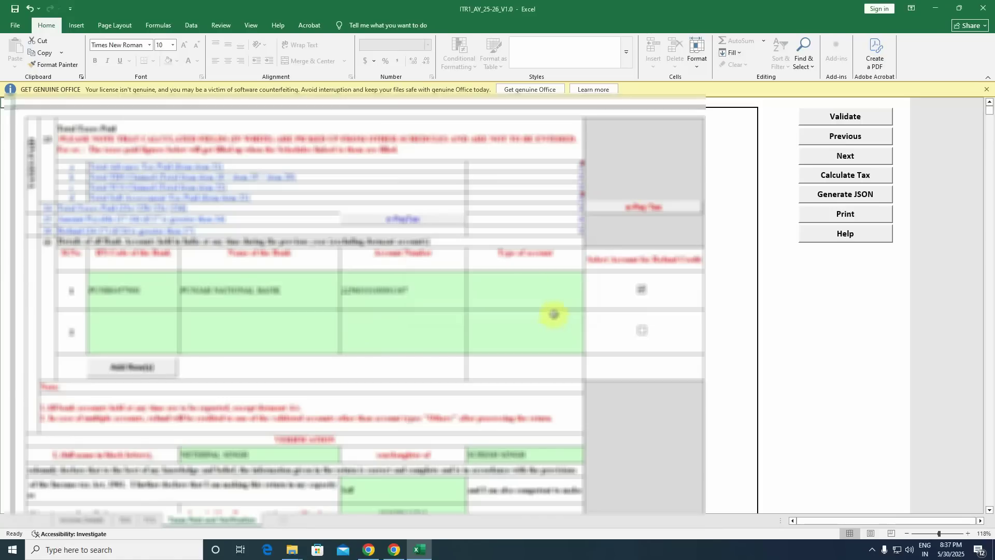
- Mark the first bank account as a Savings Account and enter Delhi as the verification place
click(532, 284)
click(487, 322)
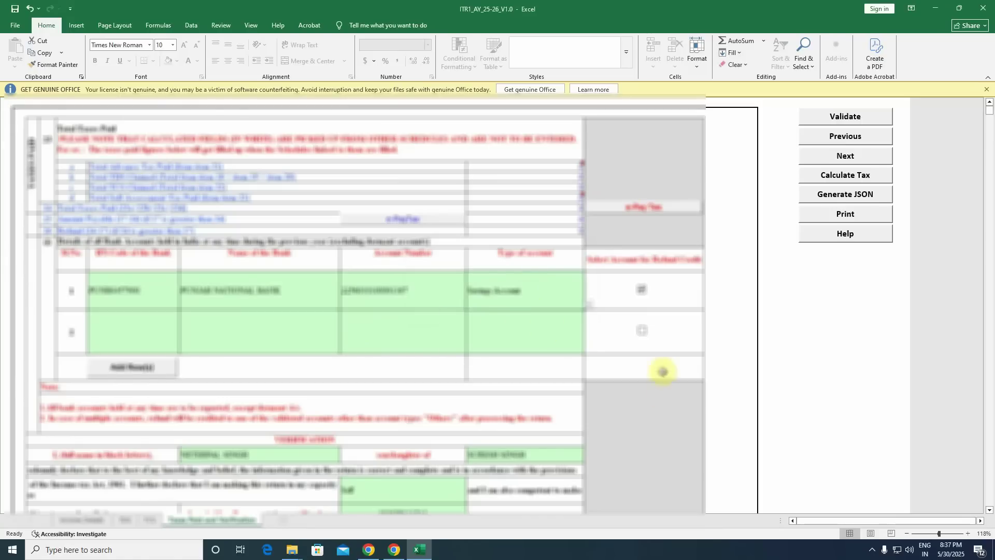
scroll(532, 356, down, 1)
scroll(532, 356, down, 3)
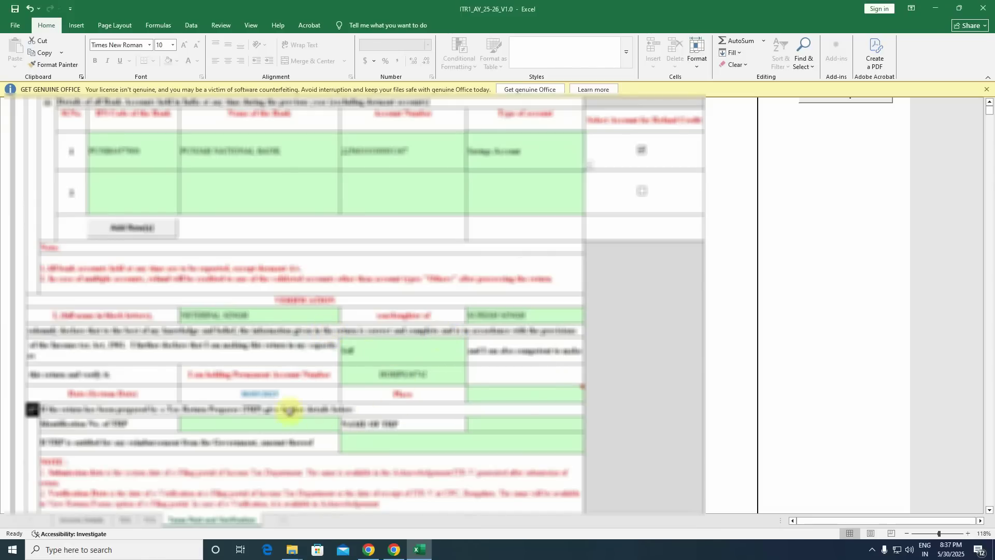
double_click(512, 395)
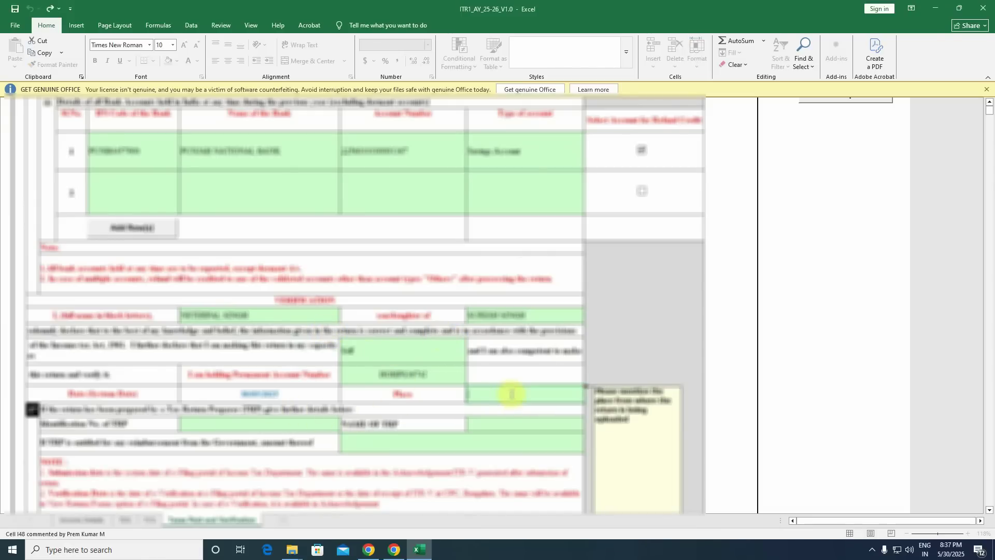
text(Delhi)
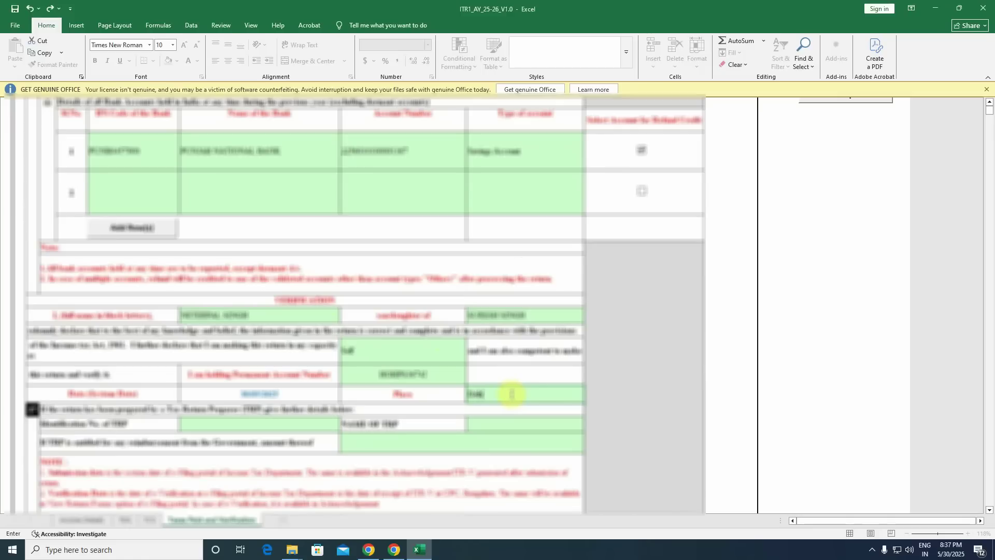
click(668, 371)
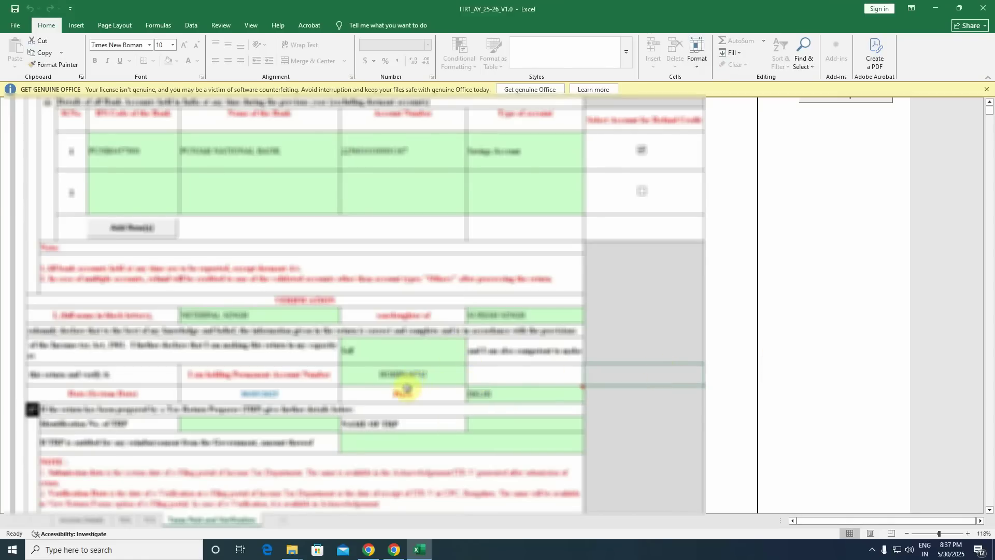
scroll(406, 389, down, 5)
scroll(415, 376, up, 8)
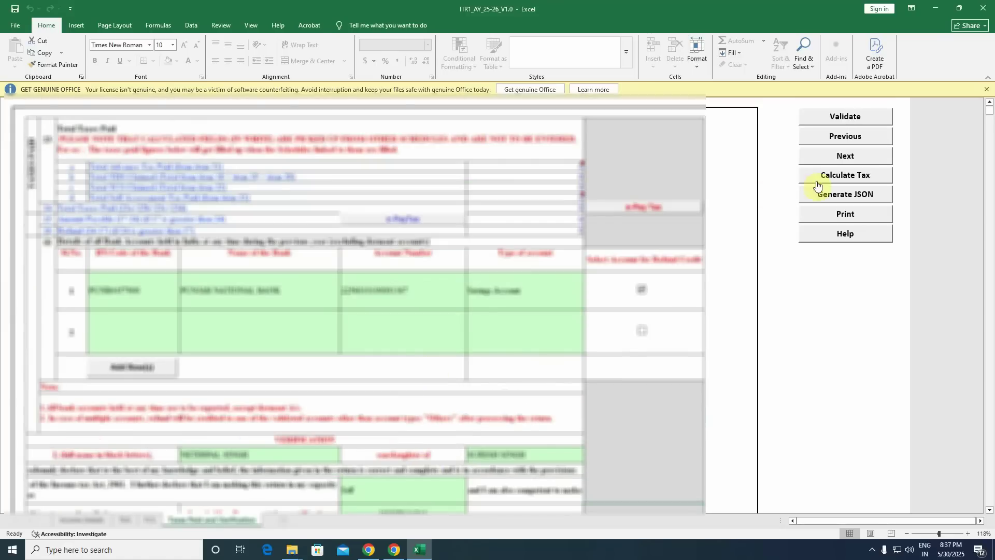
- Validate the return and calculate tax, checking the Total Income of 626990
click(846, 118)
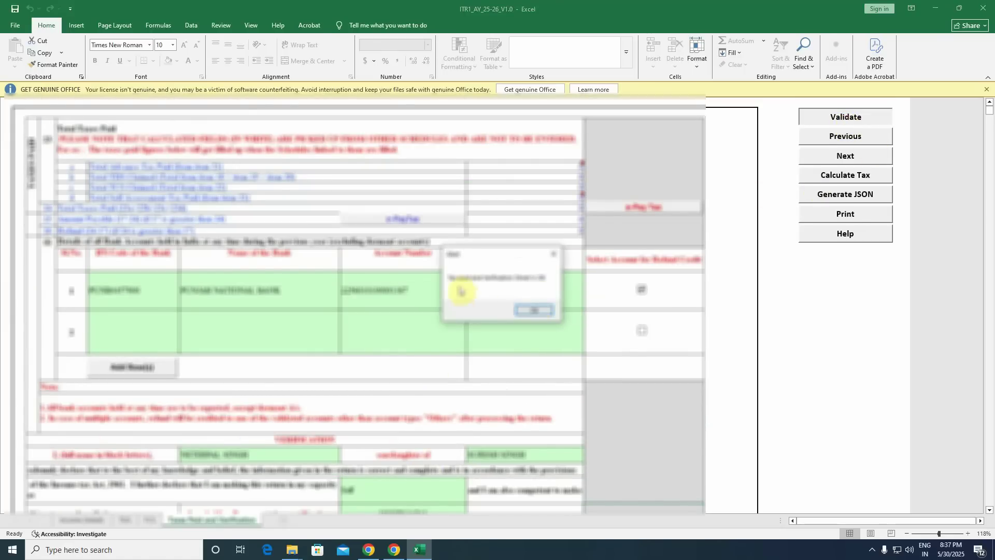
click(534, 311)
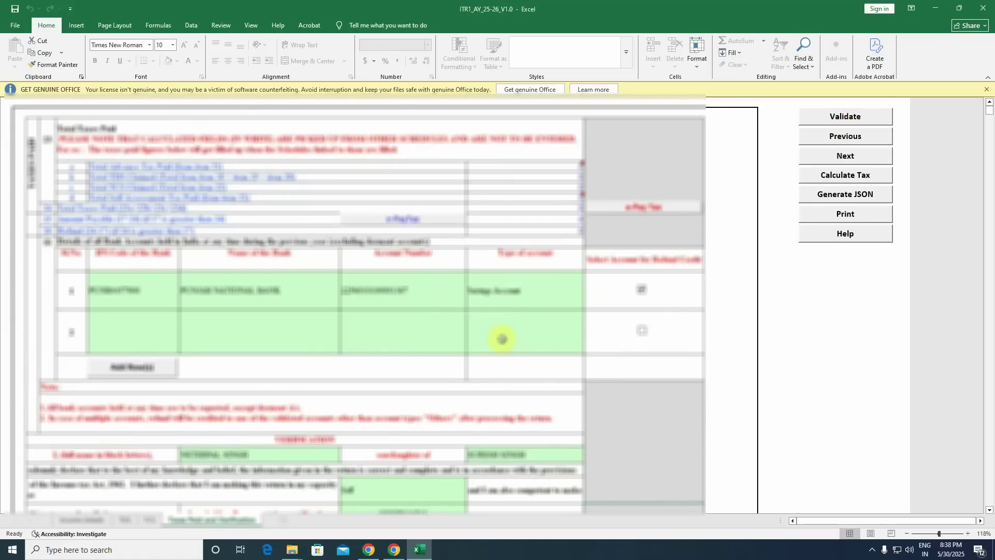
click(842, 176)
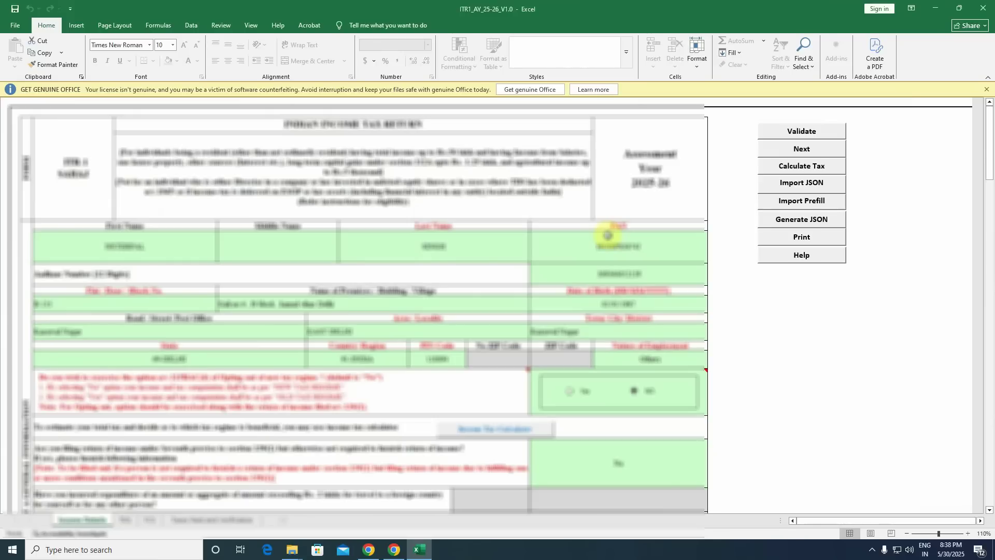
scroll(582, 328, down, 15)
scroll(560, 294, down, 10)
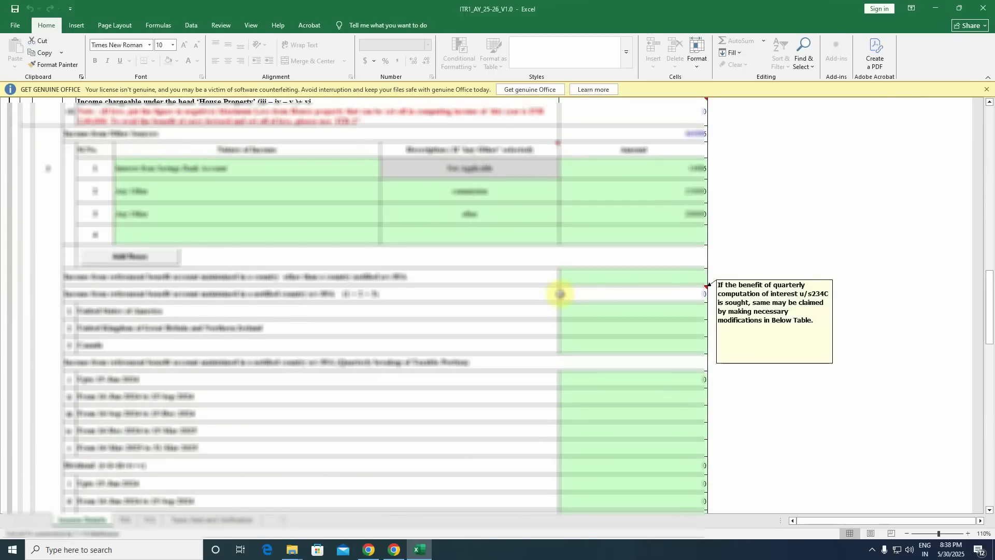
scroll(560, 294, down, 15)
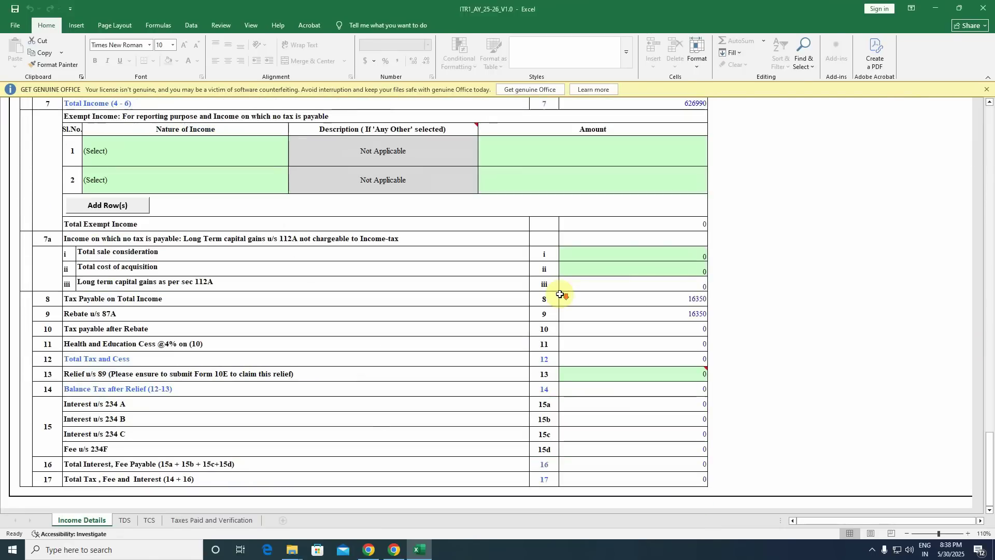
scroll(559, 293, up, 3)
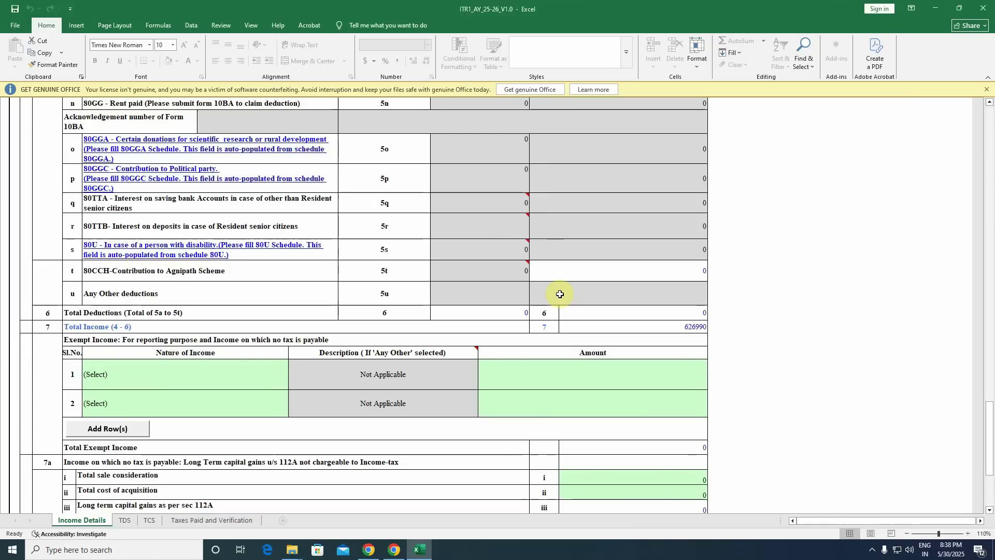
click(679, 328)
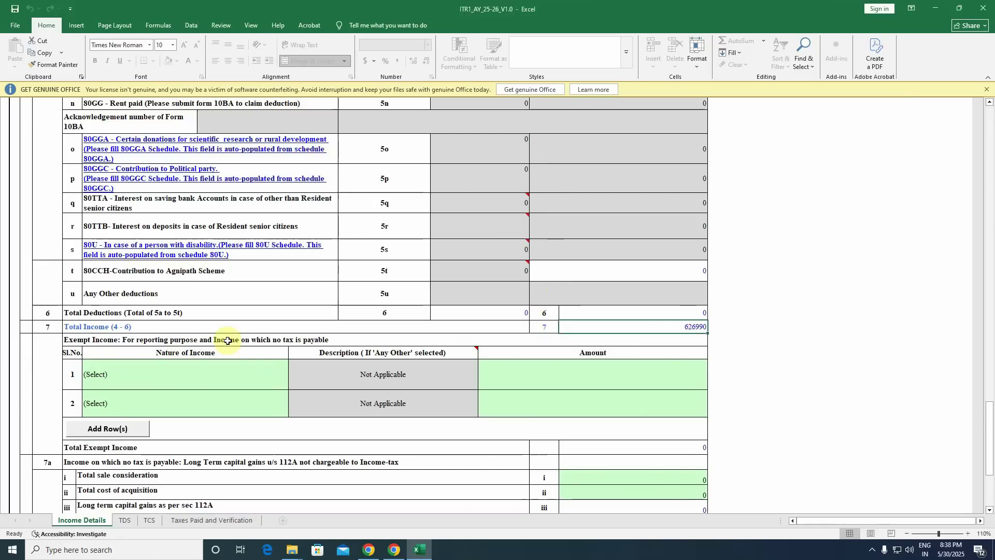
- Review the 16350 tax payable and the matching 16350 section 87A rebate leaving zero tax
scroll(665, 337, up, 3)
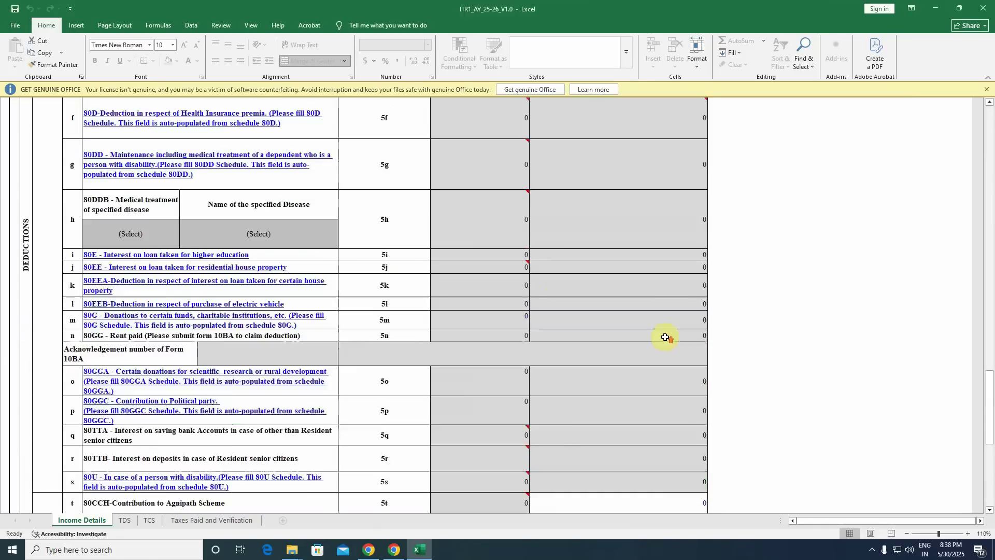
scroll(666, 338, up, 10)
scroll(675, 319, up, 3)
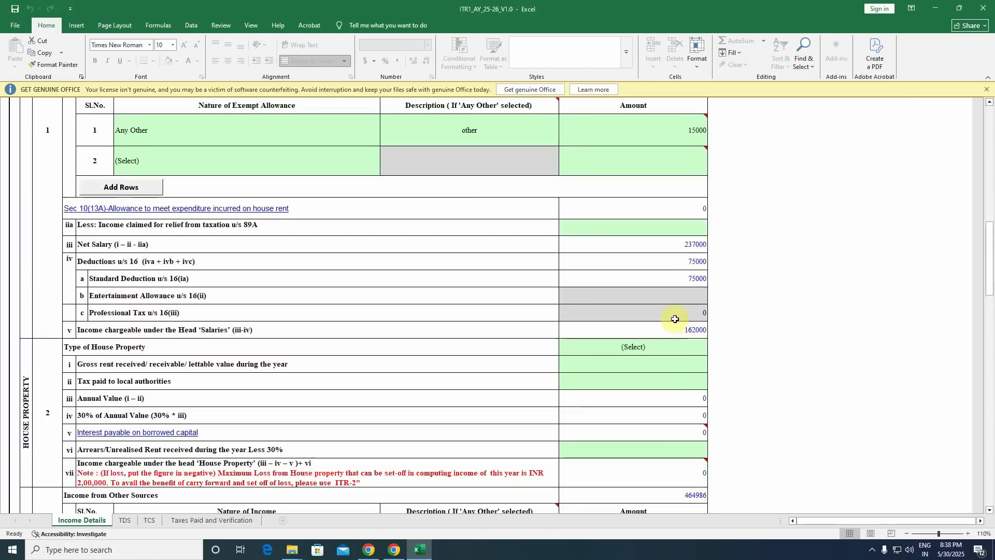
scroll(675, 319, up, 5)
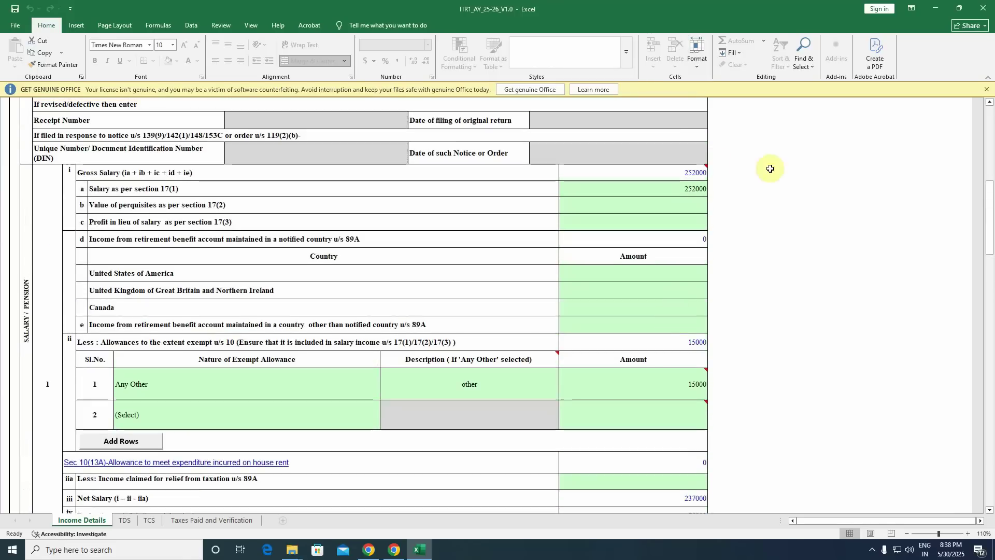
scroll(700, 249, down, 2)
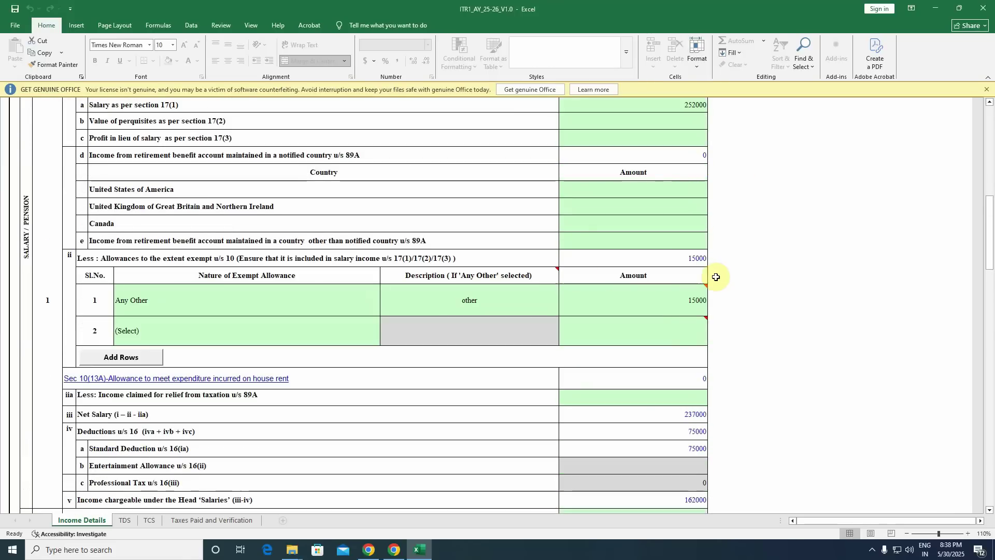
scroll(715, 277, down, 2)
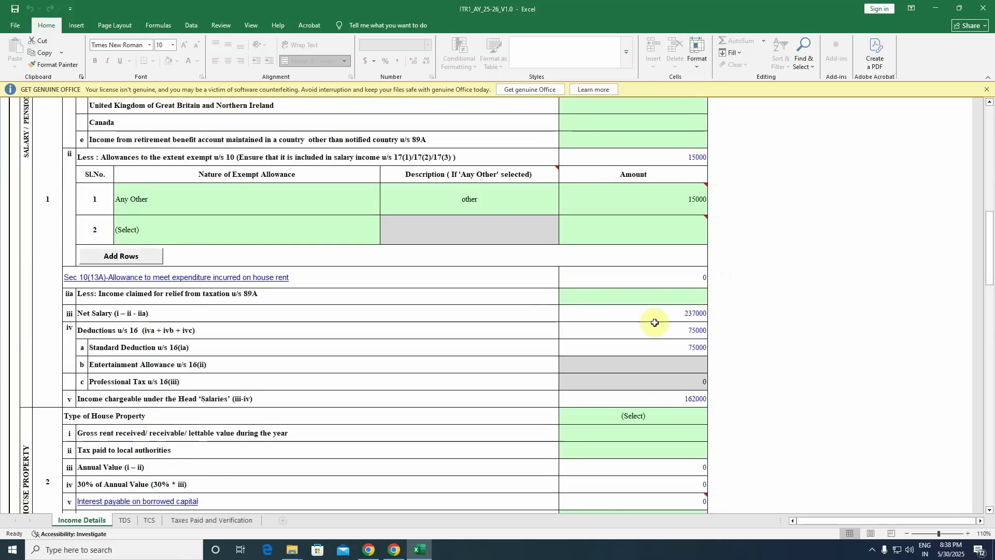
scroll(724, 320, down, 2)
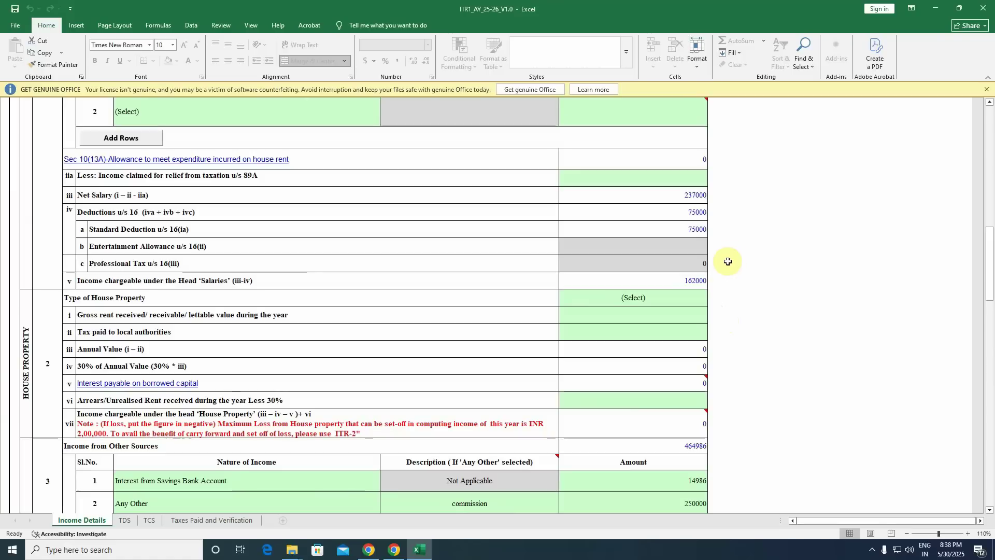
scroll(710, 296, down, 3)
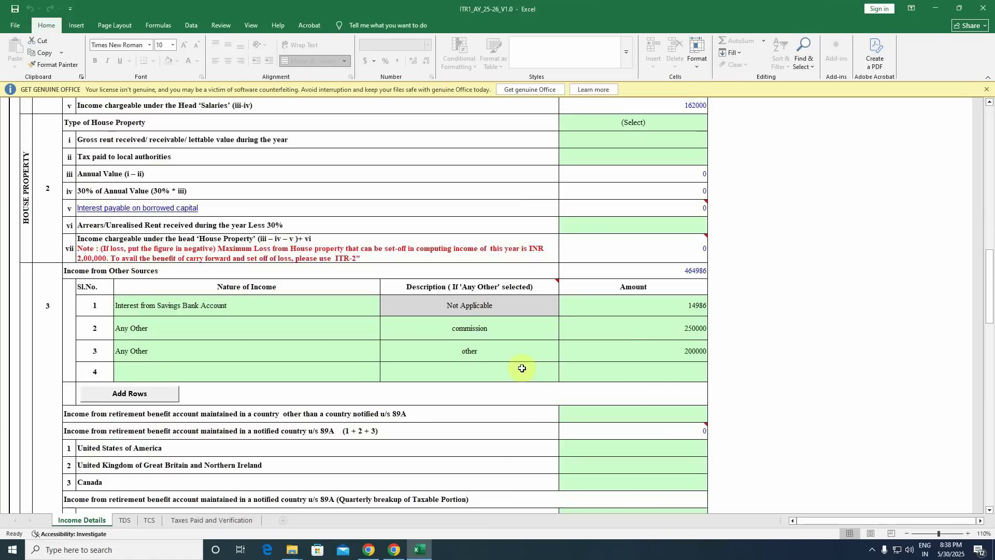
scroll(606, 400, down, 7)
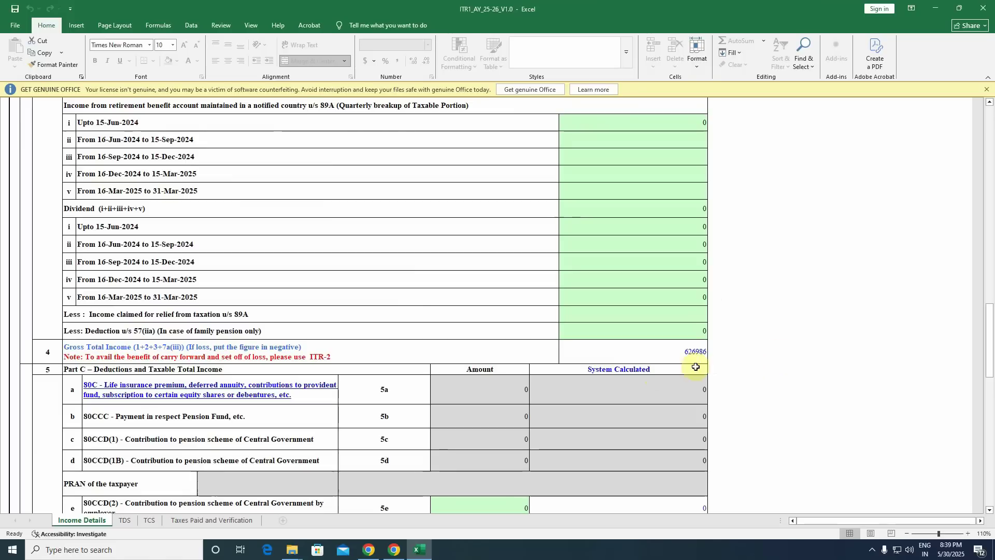
scroll(670, 377, down, 7)
scroll(671, 377, down, 9)
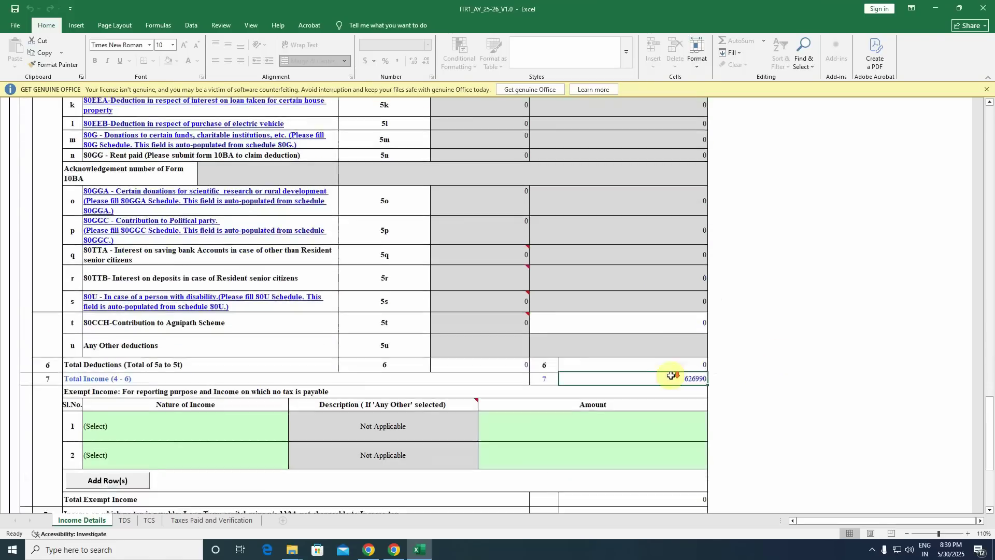
click(672, 302)
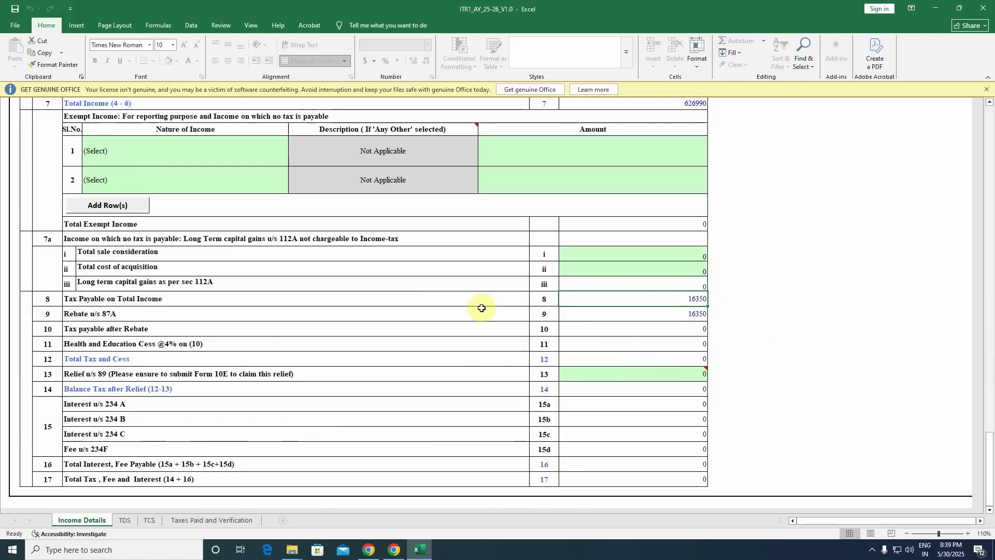
click(156, 315)
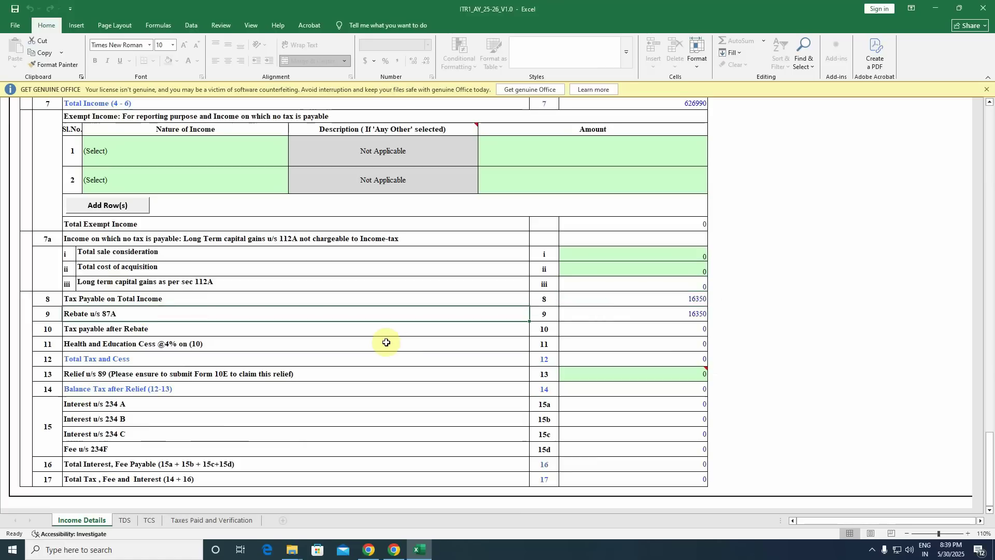
click(667, 313)
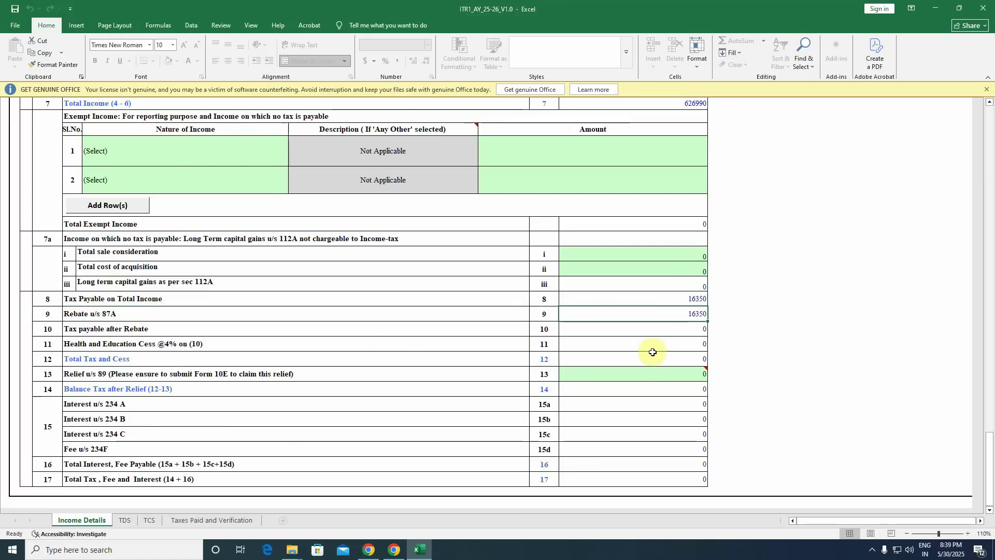
click(657, 332)
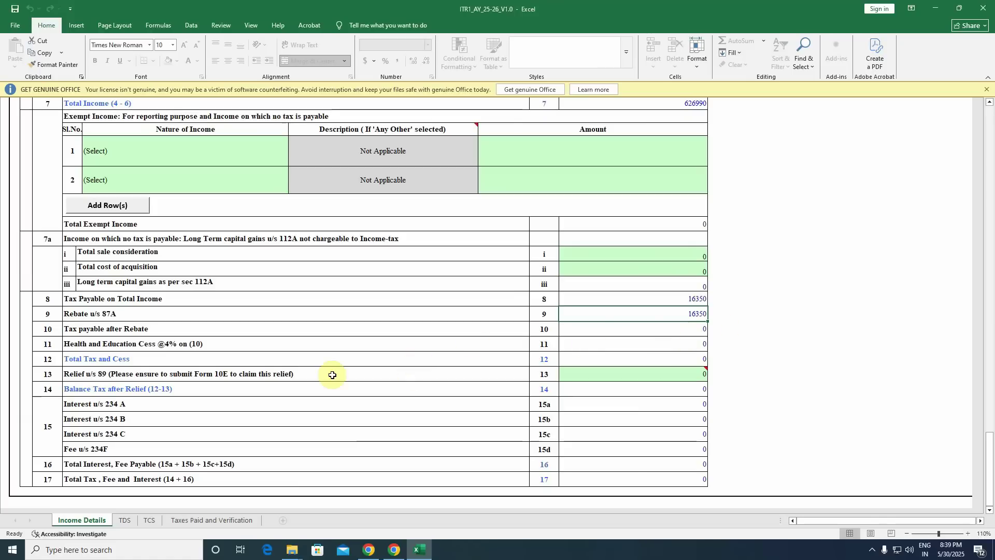
- From the top of Income Details, generate the return JSON and dismiss the two messages
click(192, 519)
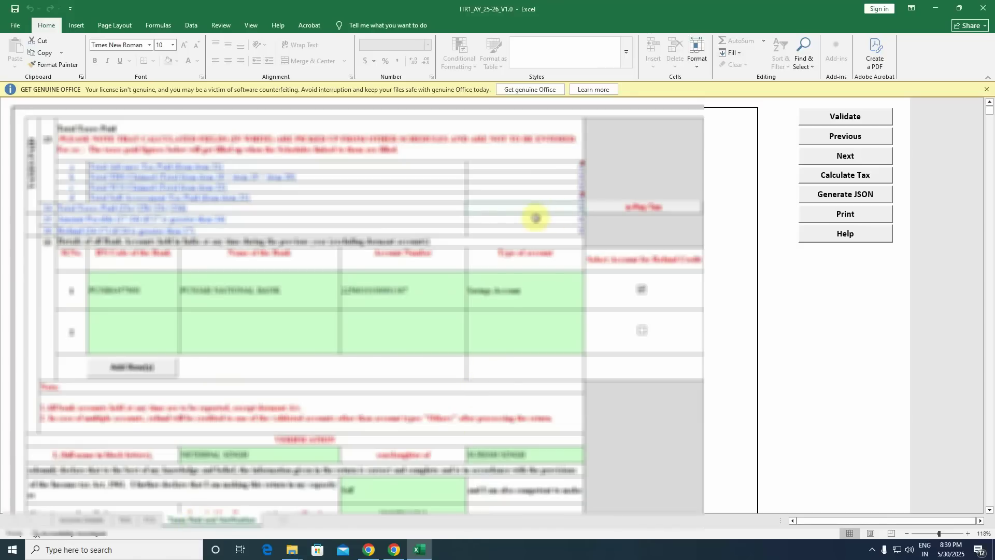
scroll(534, 248, down, 5)
scroll(535, 282, up, 2)
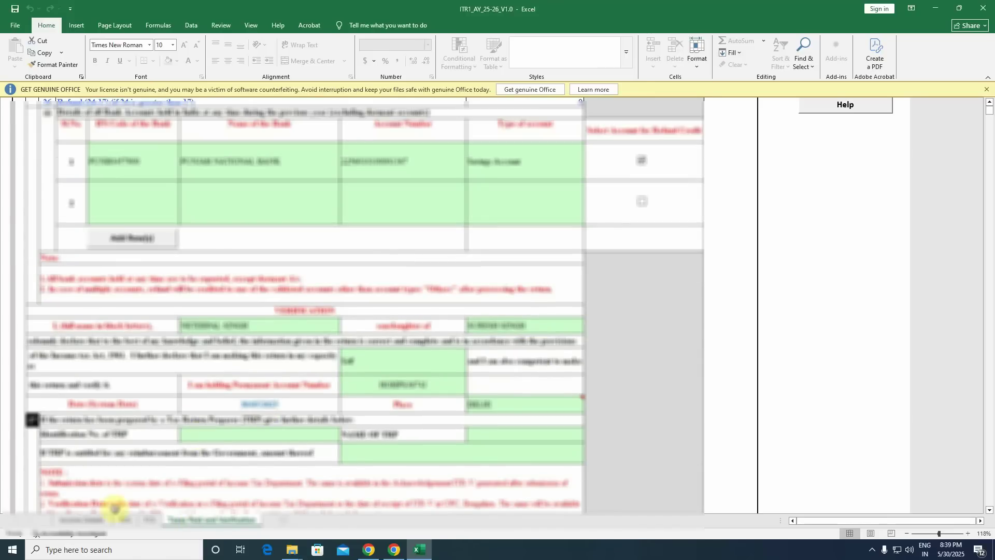
click(83, 520)
scroll(554, 376, down, 7)
scroll(577, 371, up, 7)
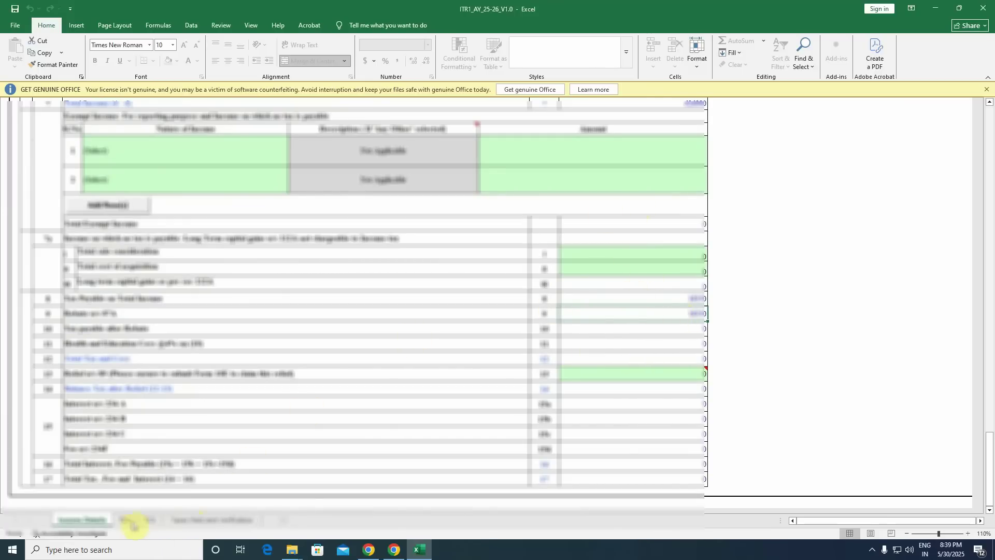
drag(989, 446, 974, 101)
click(800, 218)
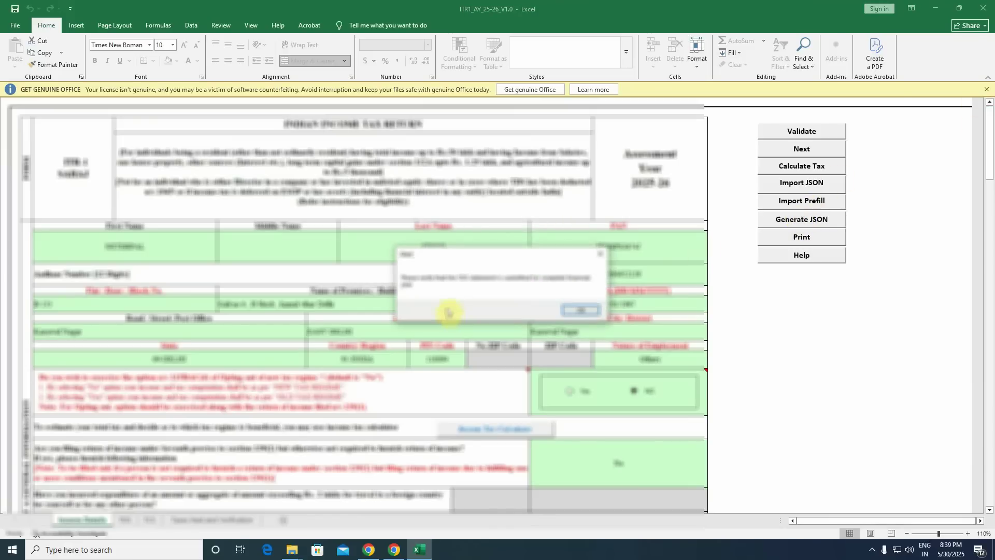
click(580, 311)
click(576, 313)
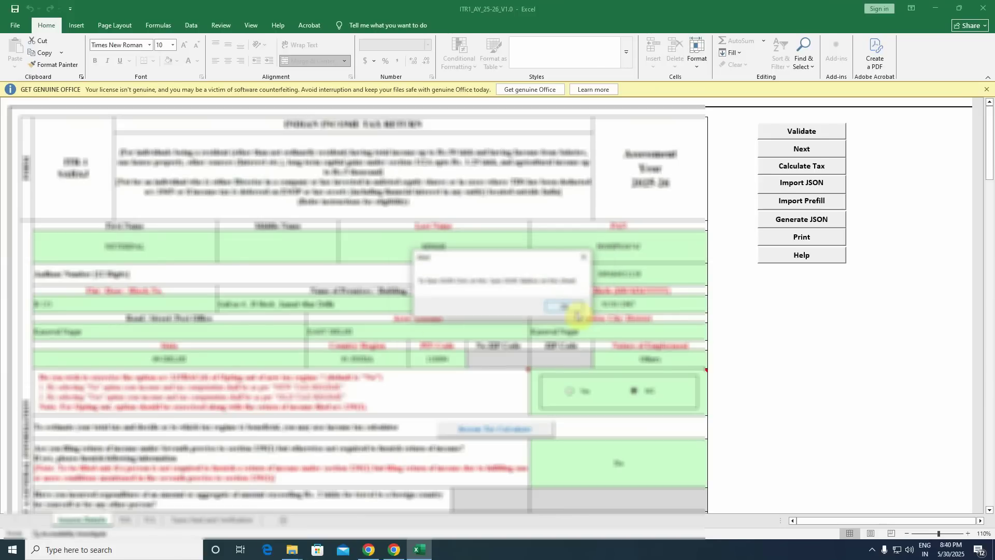
- Generate the return file from the SUMMARY sheet and close its completion message
click(570, 310)
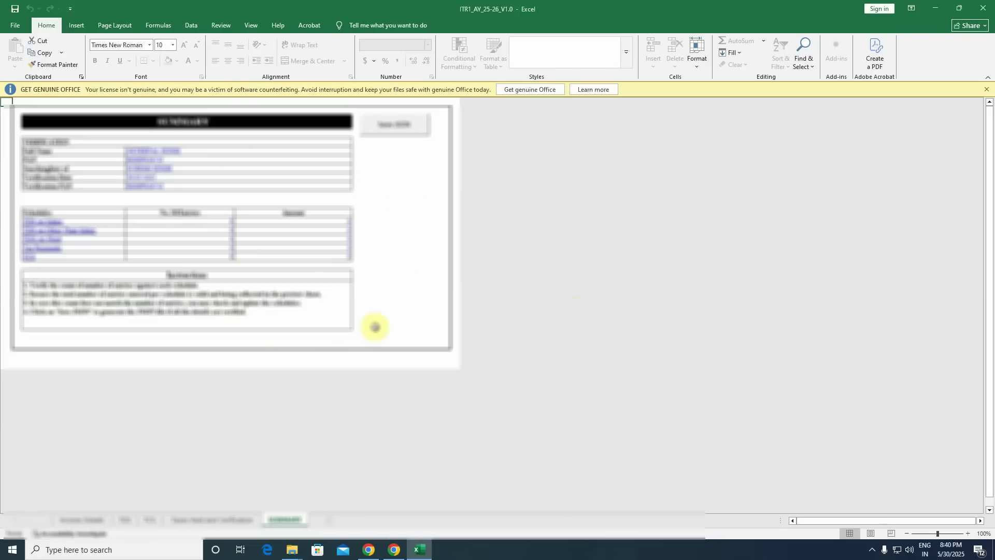
click(395, 125)
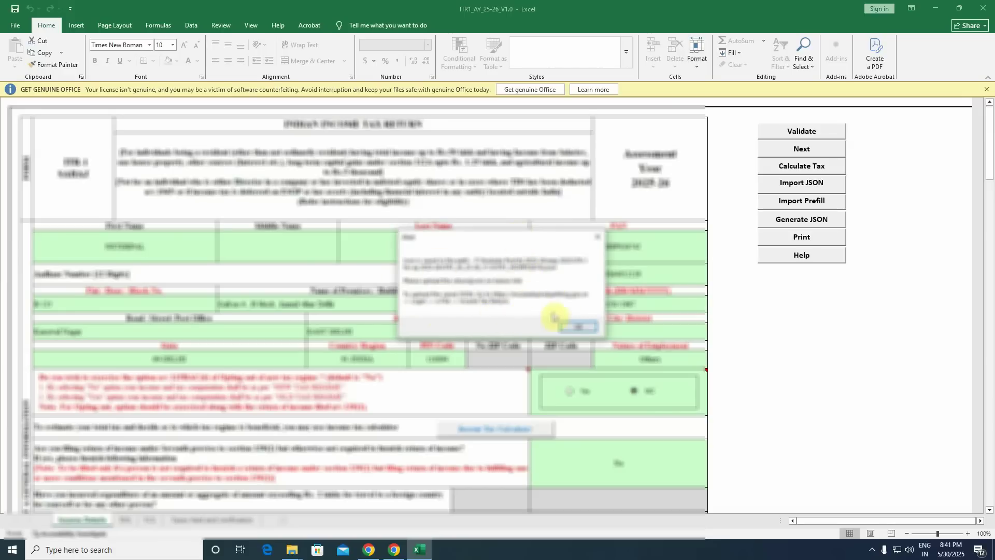
click(576, 326)
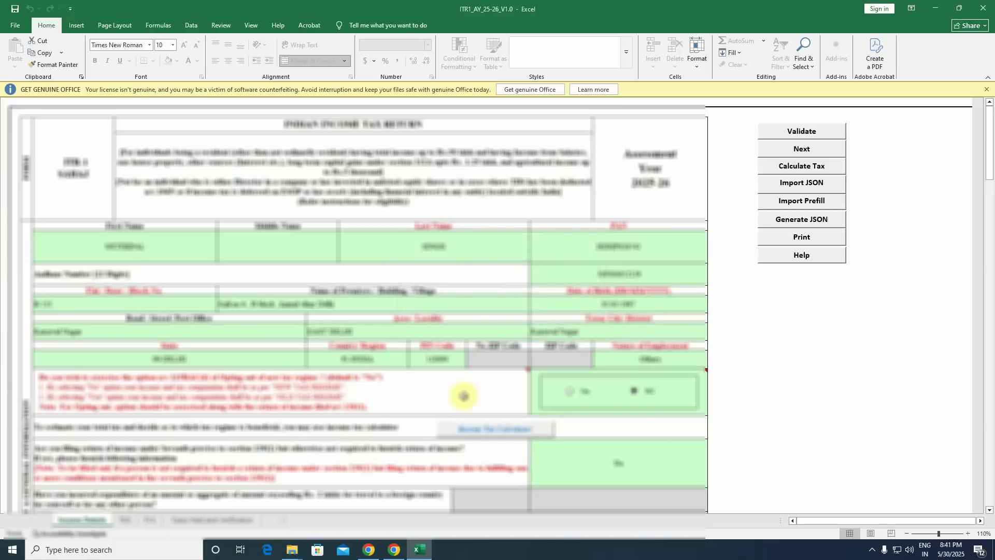
- Log in to the e-Filing portal and go to File Income Tax Return
click(394, 549)
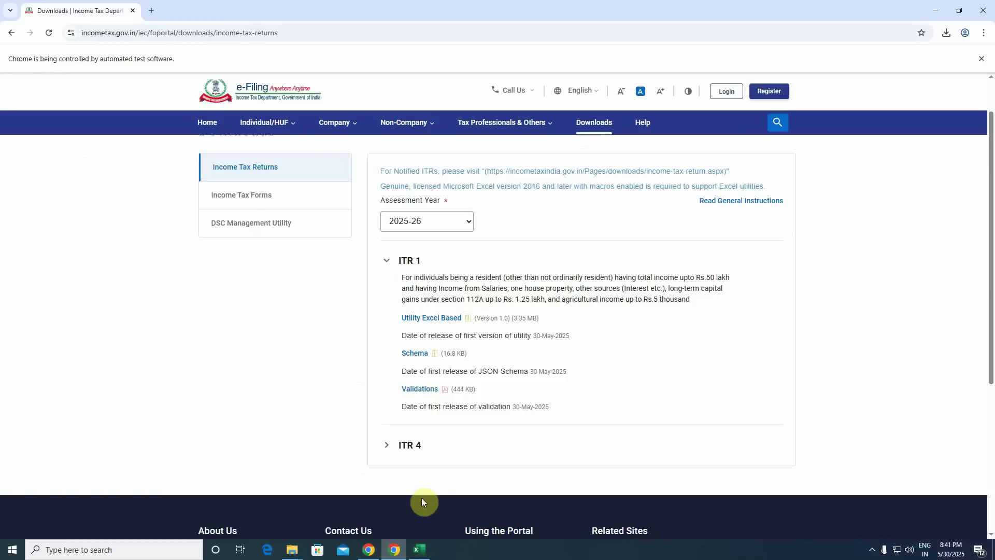
click(725, 91)
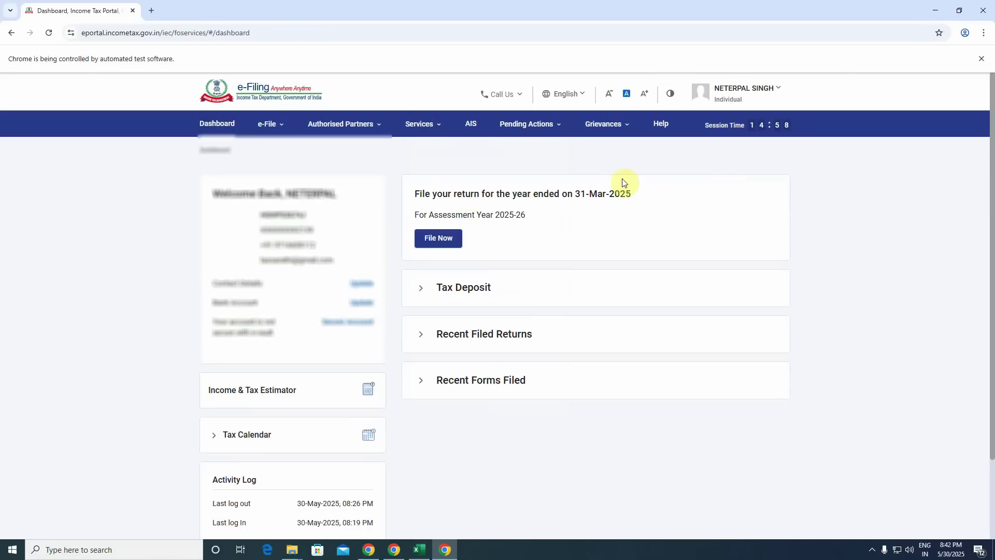
click(284, 128)
mouse_move(284, 141)
click(499, 154)
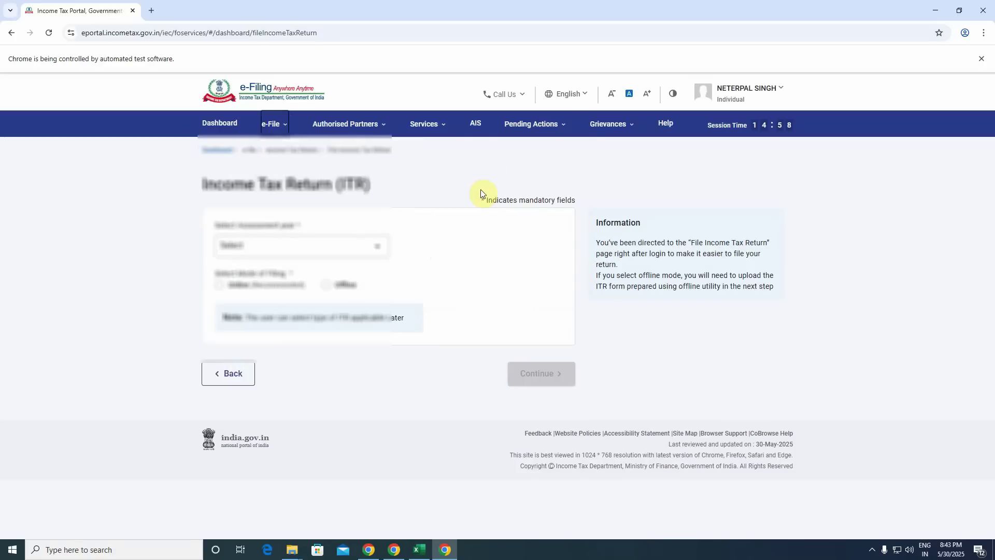
- Select AY 2025-26, original 139(1) filing, No to the question, and ITR-1, then continue
click(311, 247)
click(272, 292)
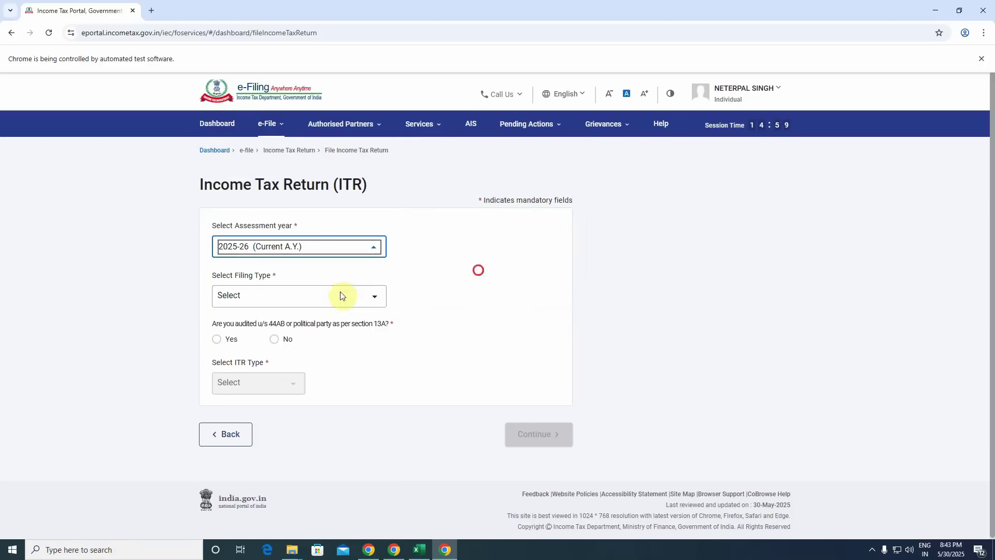
click(309, 290)
click(253, 342)
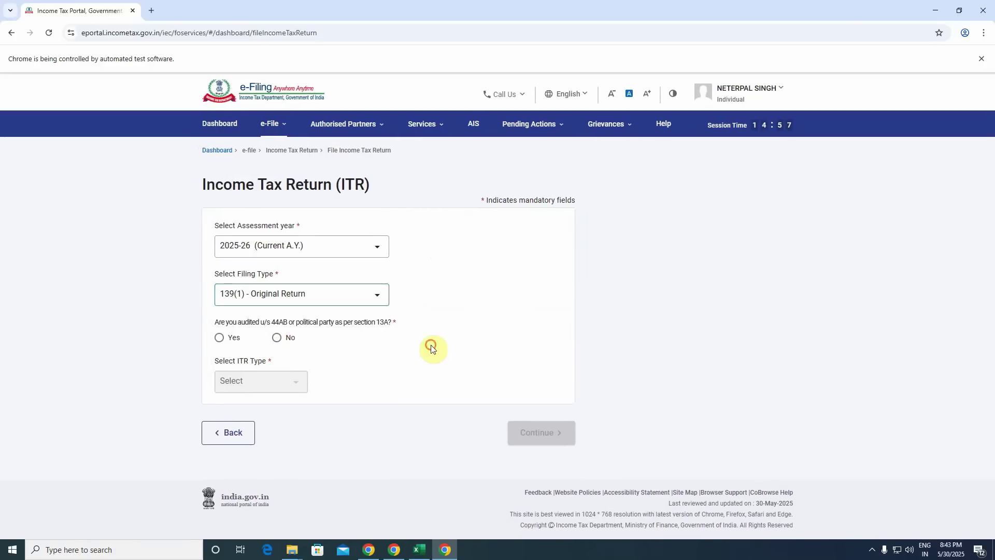
click(277, 339)
click(265, 383)
click(231, 434)
click(534, 434)
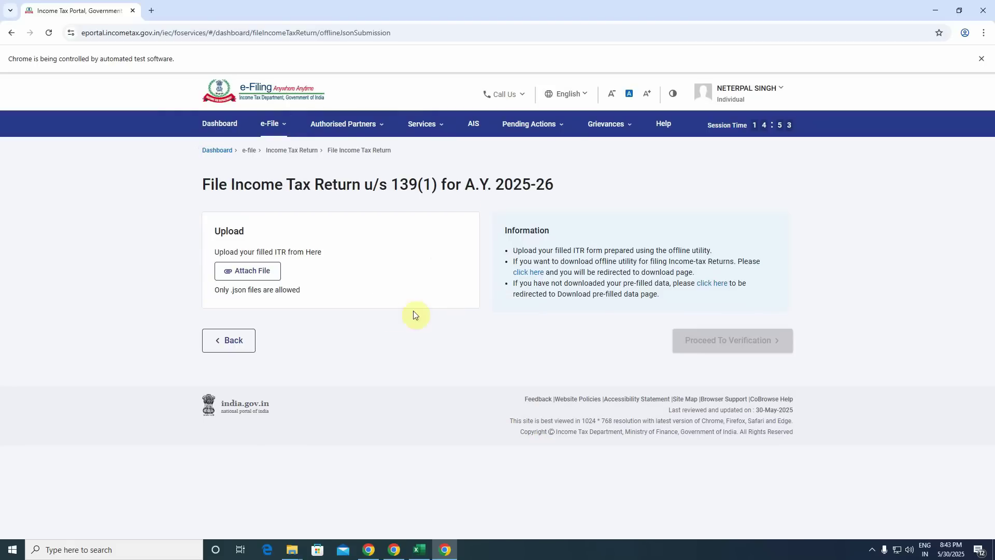
- Bring up the file picker to attach the filled return file
click(258, 273)
scroll(283, 365, down, 2)
scroll(284, 362, down, 2)
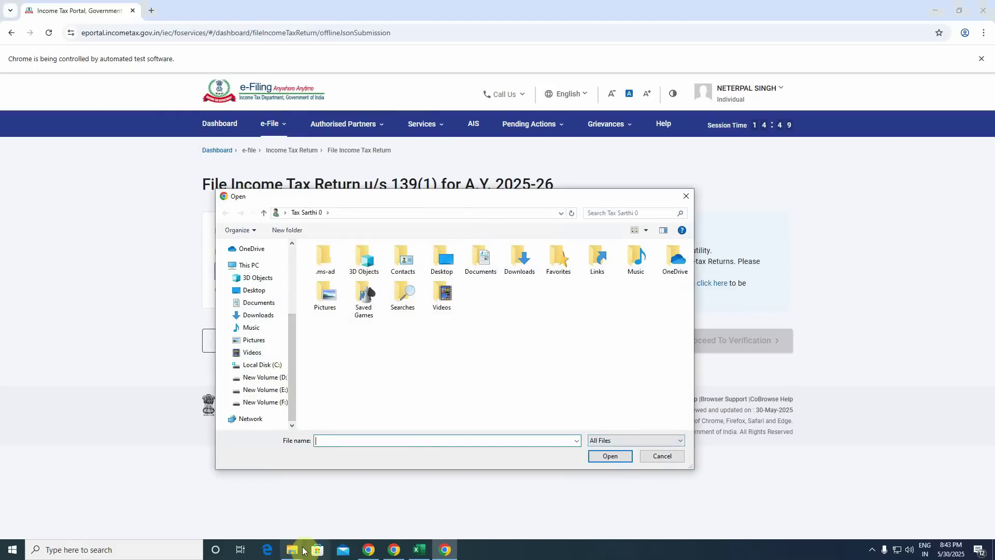
- Attach the ITR-1 JSON file from F: > Youtube Post > ITR1_AY_25-26_V1.0 on the portal
mouse_move(304, 550)
click(345, 504)
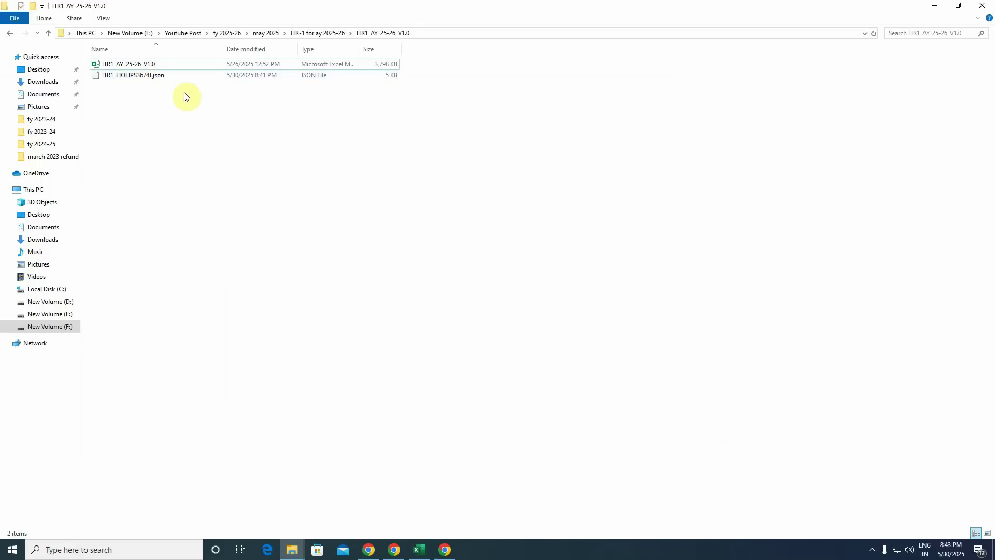
click(446, 548)
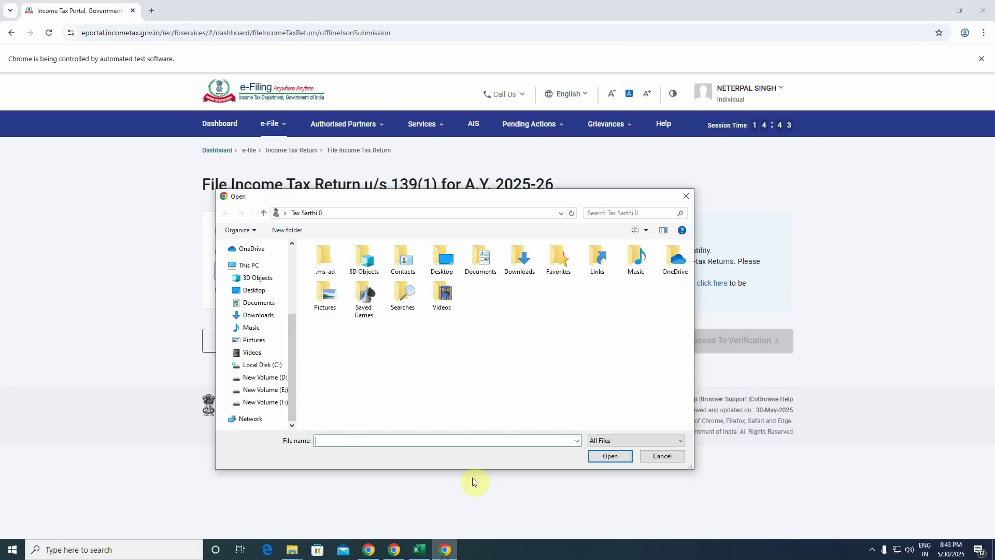
click(263, 377)
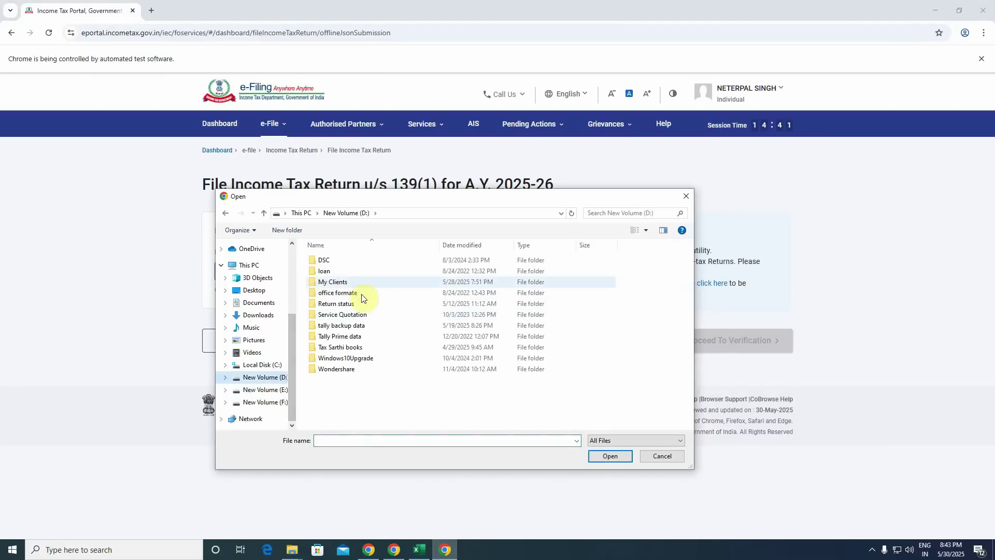
click(283, 402)
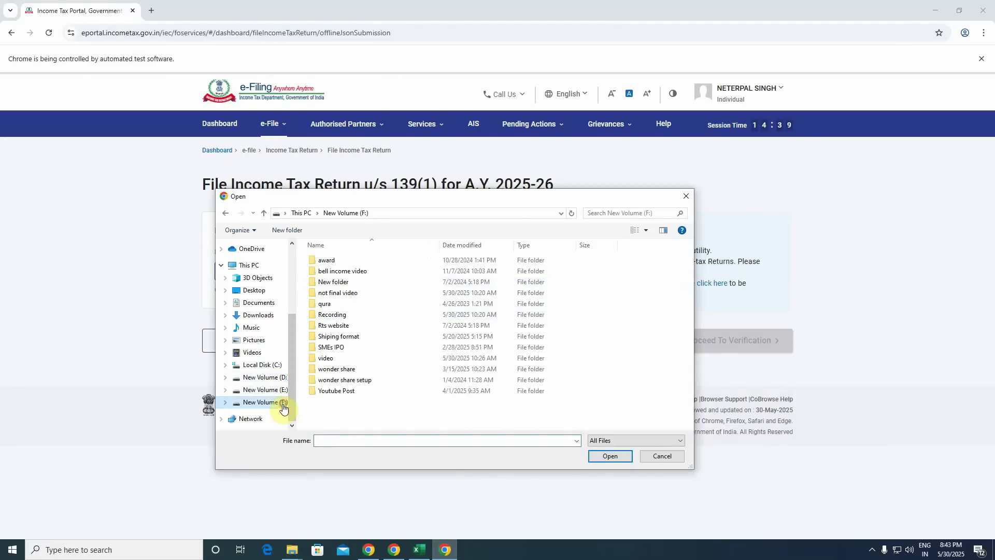
click(340, 396)
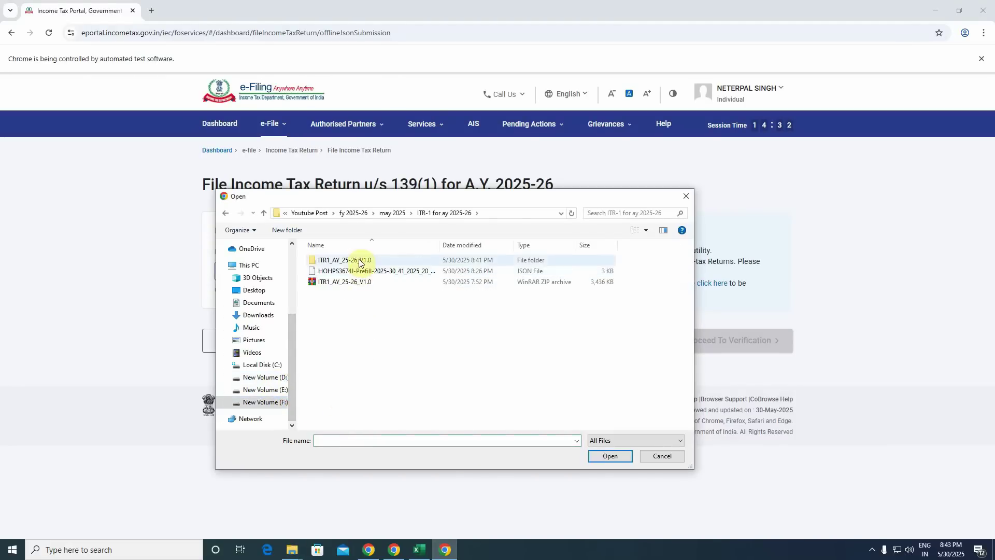
double_click(335, 260)
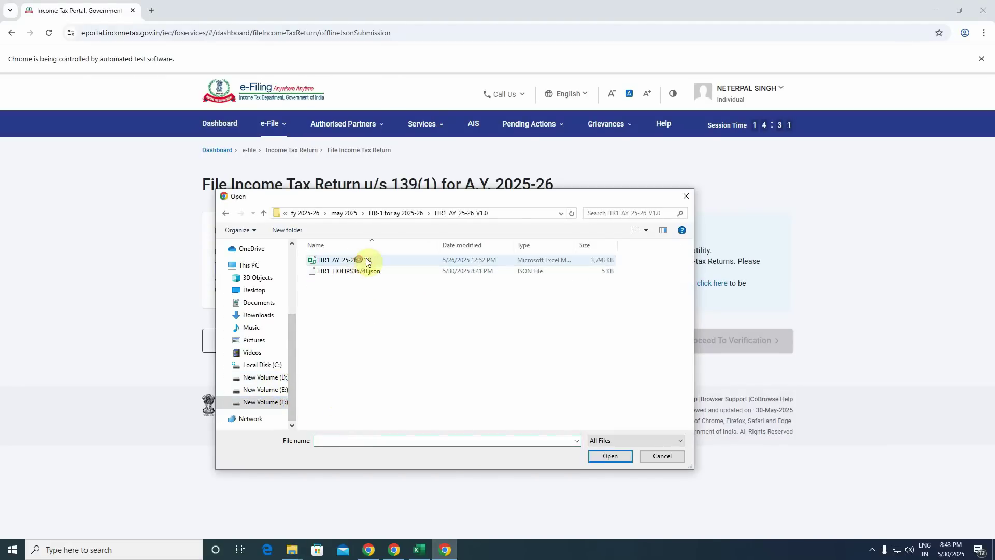
click(358, 271)
click(611, 454)
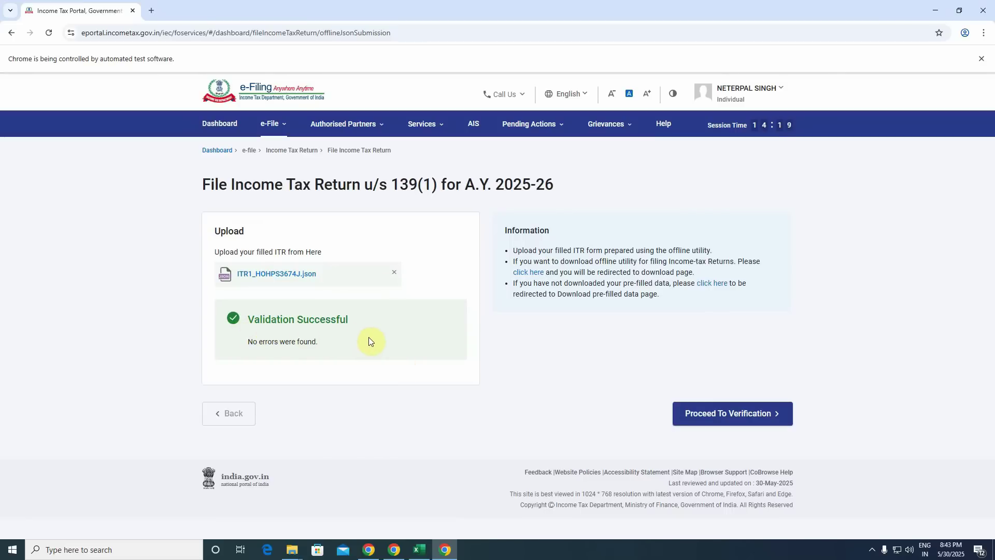
- Proceed to instant e-verification and choose the Aadhaar-registered mobile OTP method
click(731, 413)
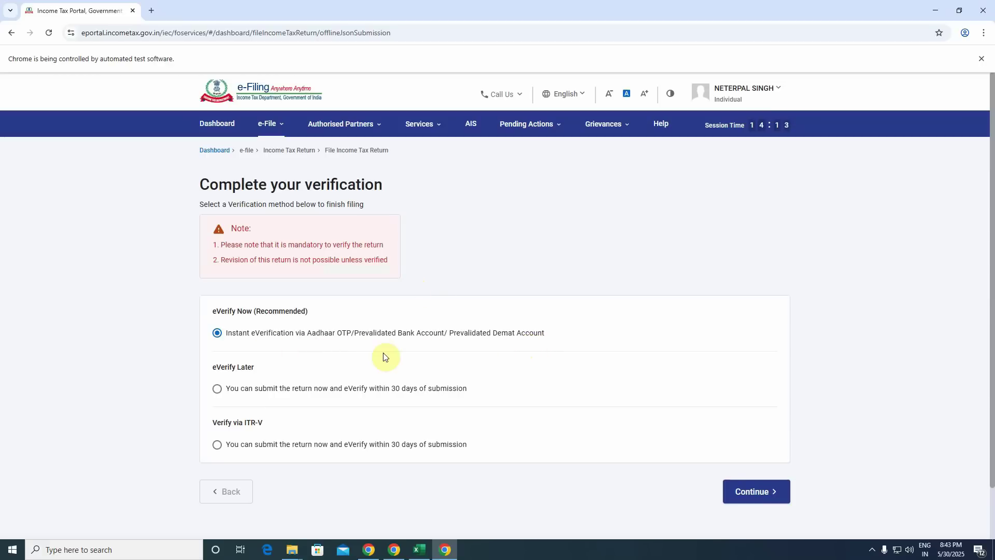
click(745, 496)
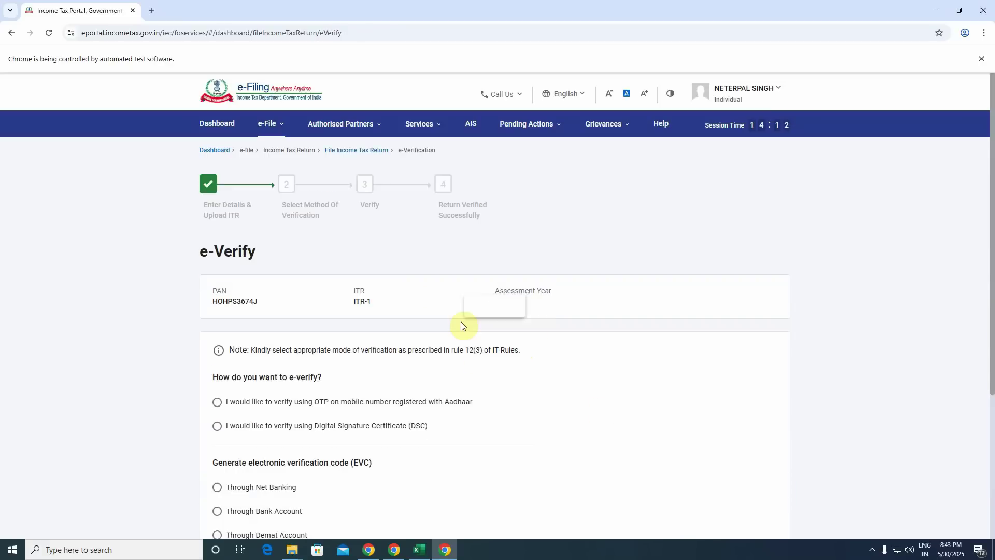
scroll(380, 378, down, 4)
scroll(379, 368, up, 2)
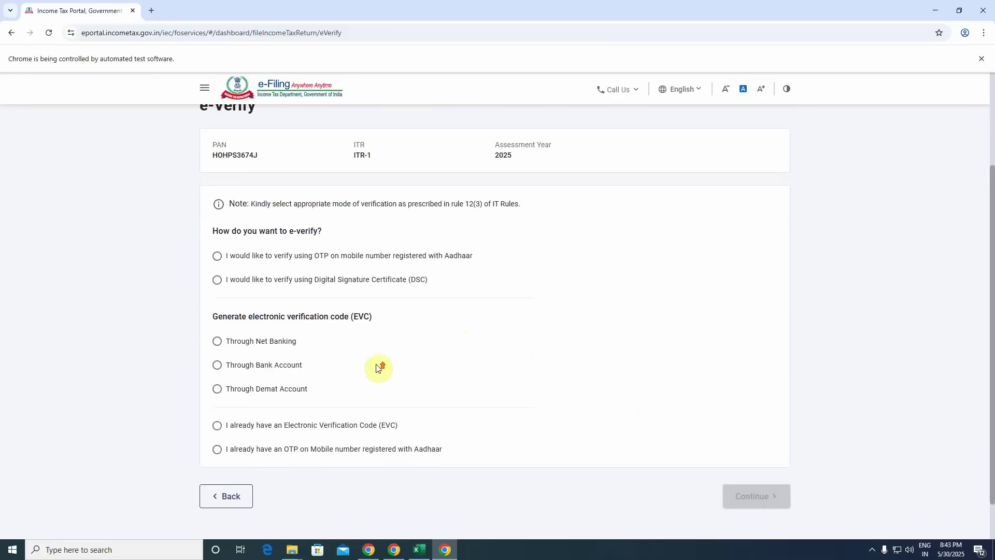
scroll(308, 318, down, 2)
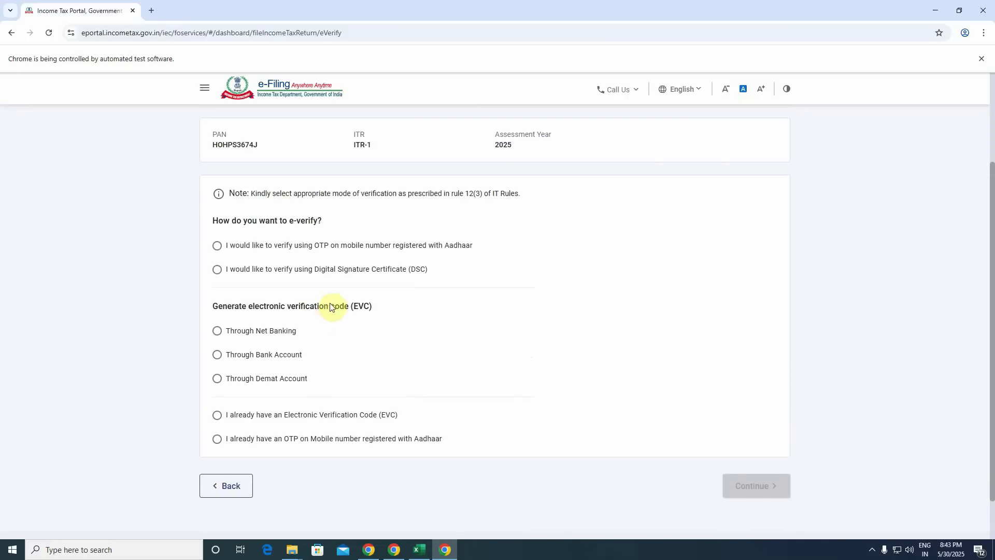
click(230, 250)
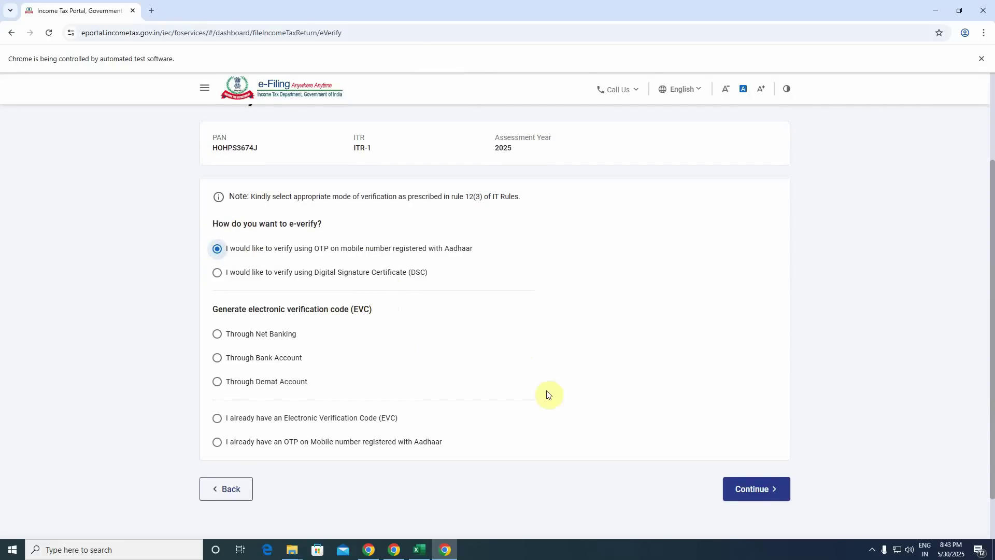
click(748, 489)
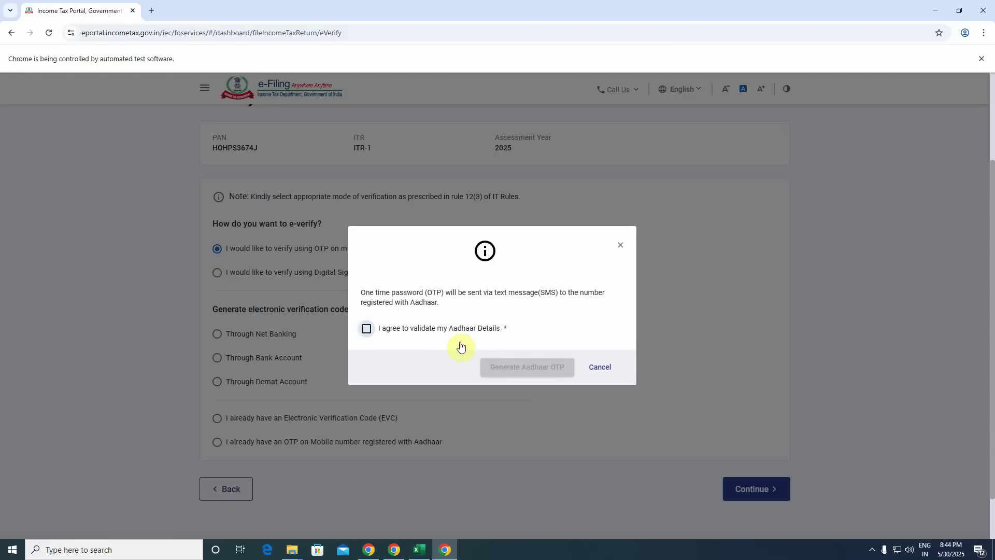
- Consent, generate the Aadhaar OTP, enter and validate the received code, then submit the return
click(454, 329)
click(533, 362)
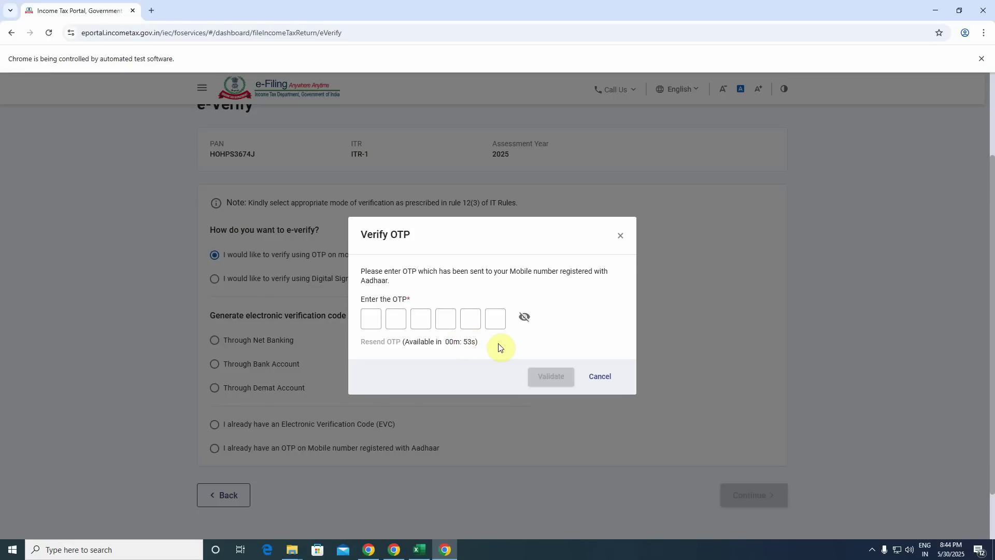
click(525, 316)
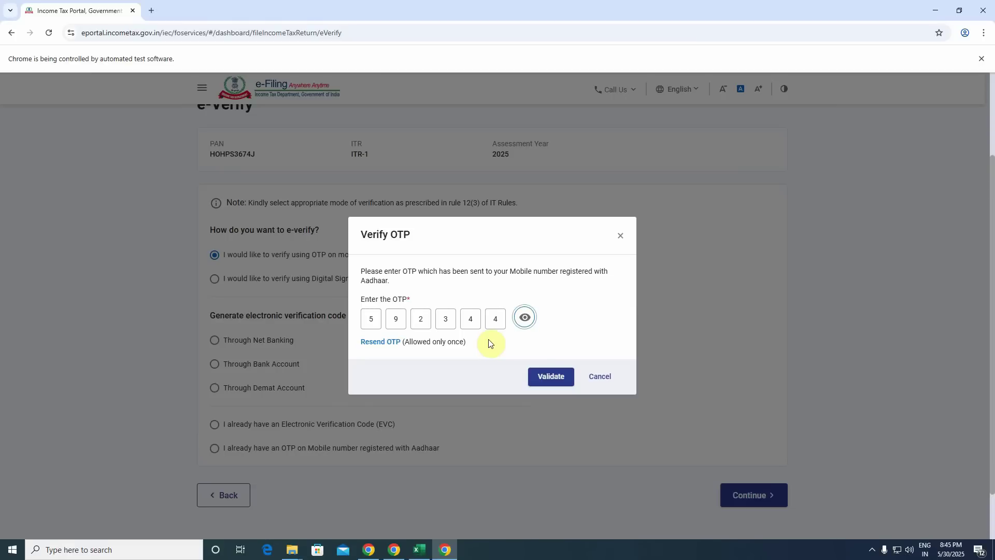
click(516, 358)
click(549, 375)
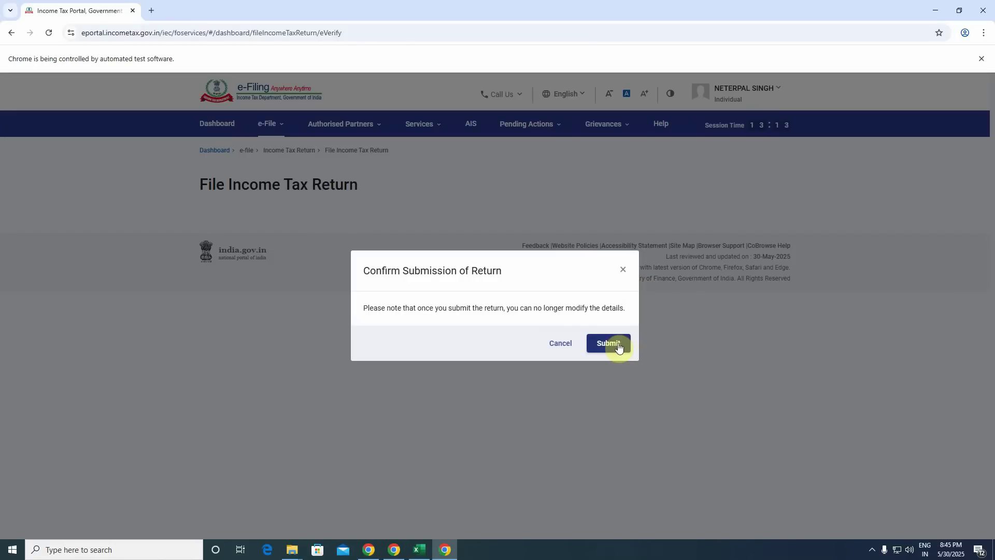
click(617, 344)
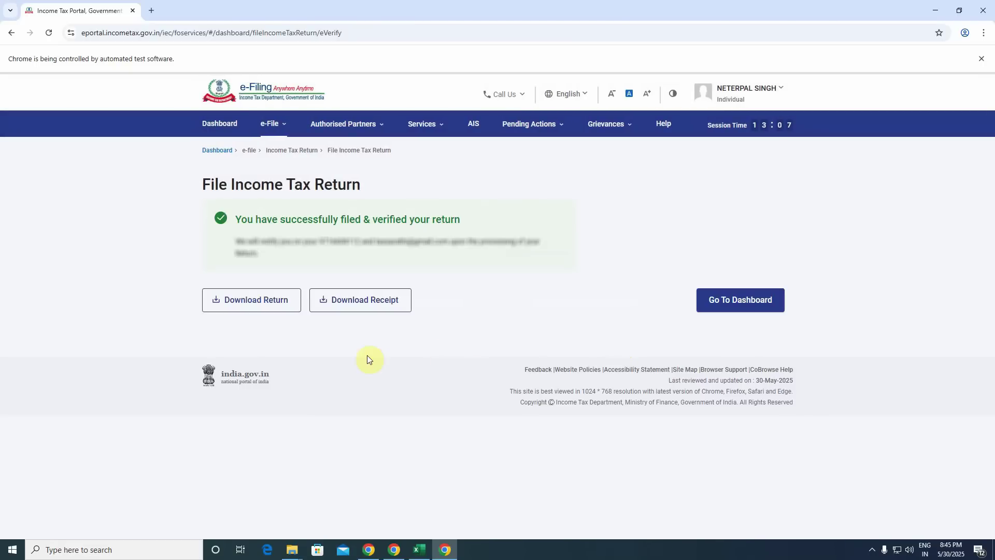
- Download the filing acknowledgment receipt and scroll through the PDF in Acrobat
click(373, 307)
click(508, 25)
scroll(570, 298, down, 5)
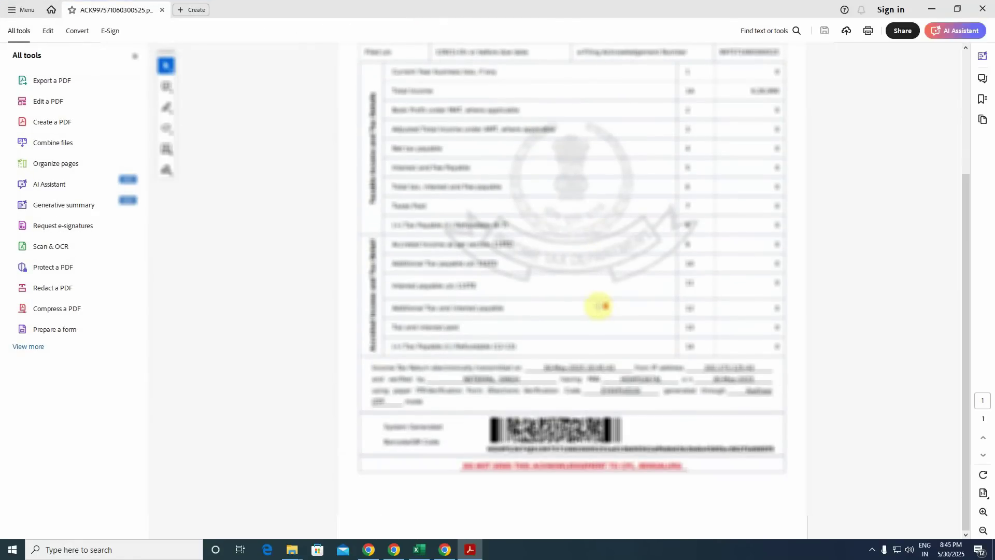
scroll(601, 306, up, 3)
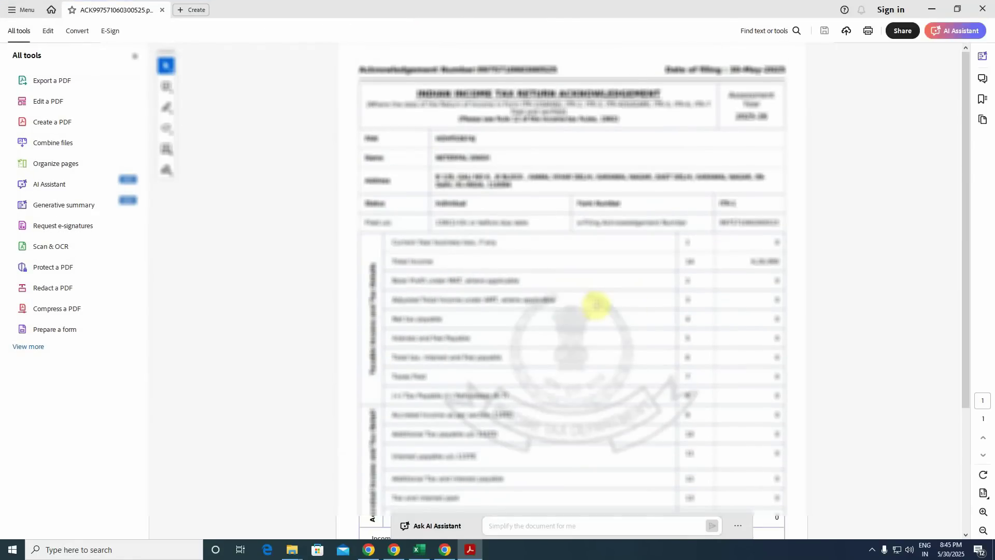